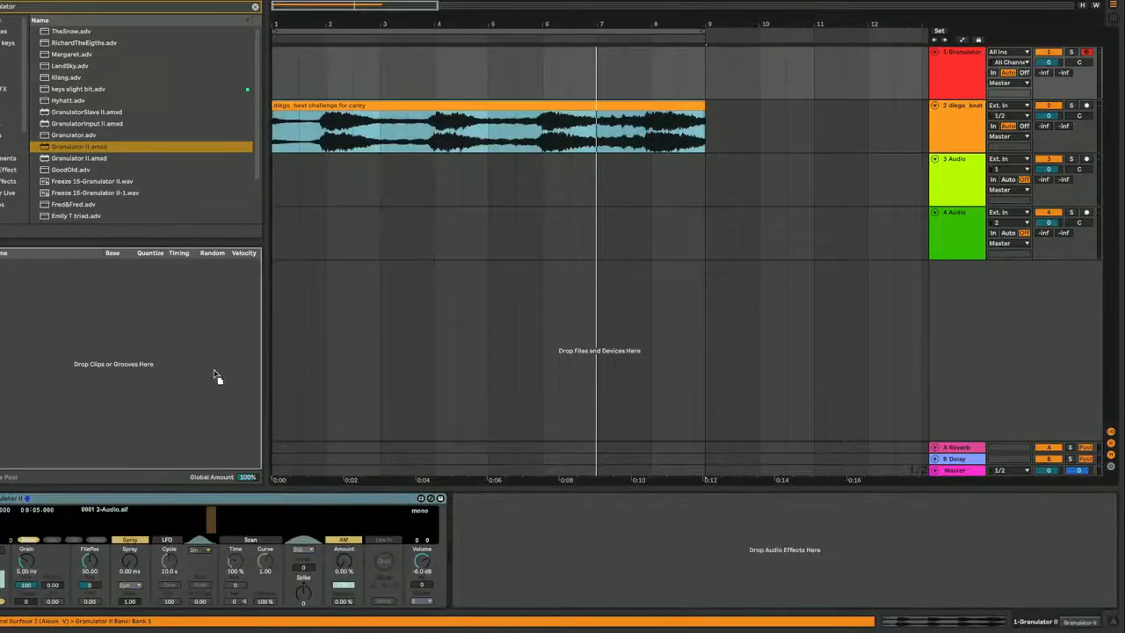
# - Load the diego_beat clip into Granulator II and create a one-bar MIDI clip at bar 1 on the Granulator track
pyautogui.moveTo(140, 529); pyautogui.dragTo(141, 527)
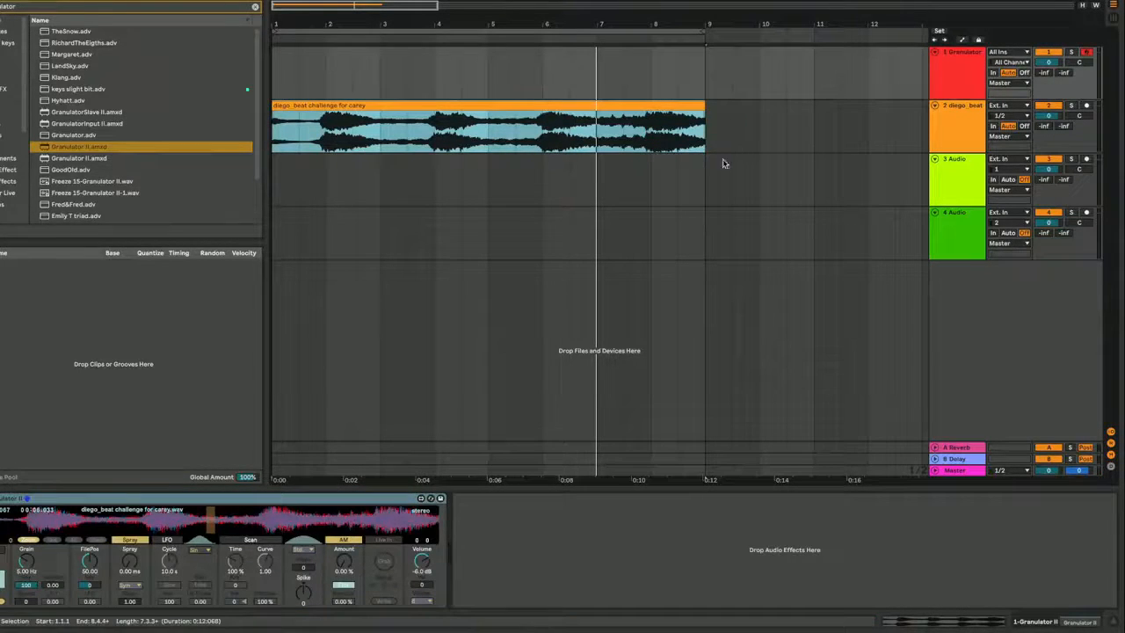
pyautogui.moveTo(279, 17); pyautogui.dragTo(278, 44)
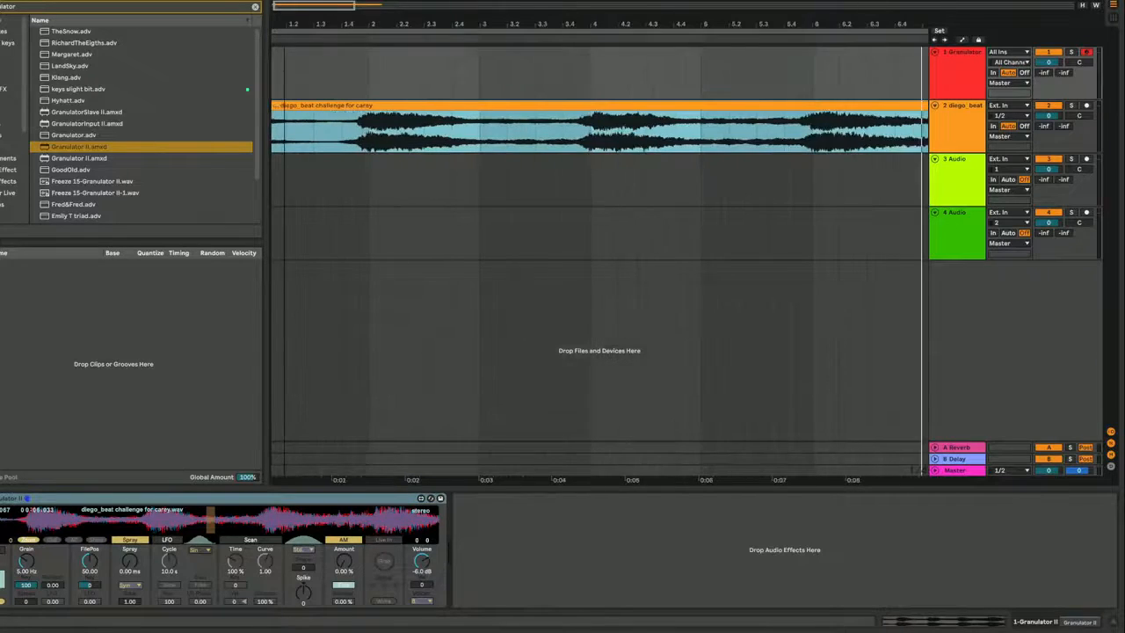
pyautogui.click(286, 73)
pyautogui.hscroll(-1, 369, 73)
pyautogui.doubleClick(288, 73)
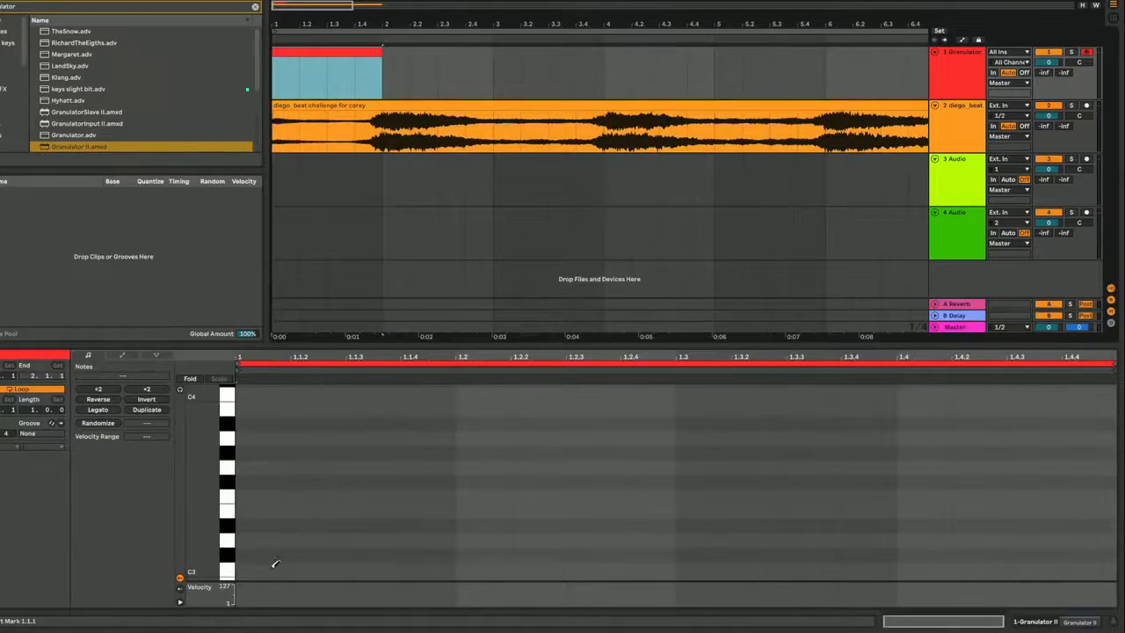
# - Fill the one-bar clip with sixteenth-note C3 notes alternating between velocity 100 and 31
pyautogui.click(274, 566)
pyautogui.click(332, 504)
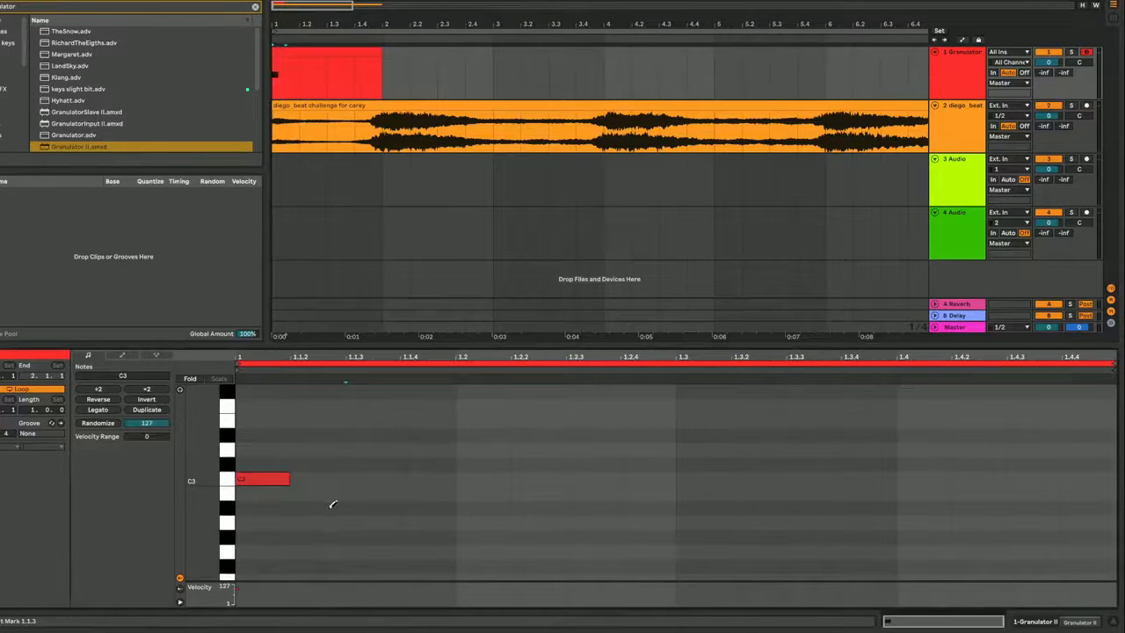
pyautogui.click(320, 478)
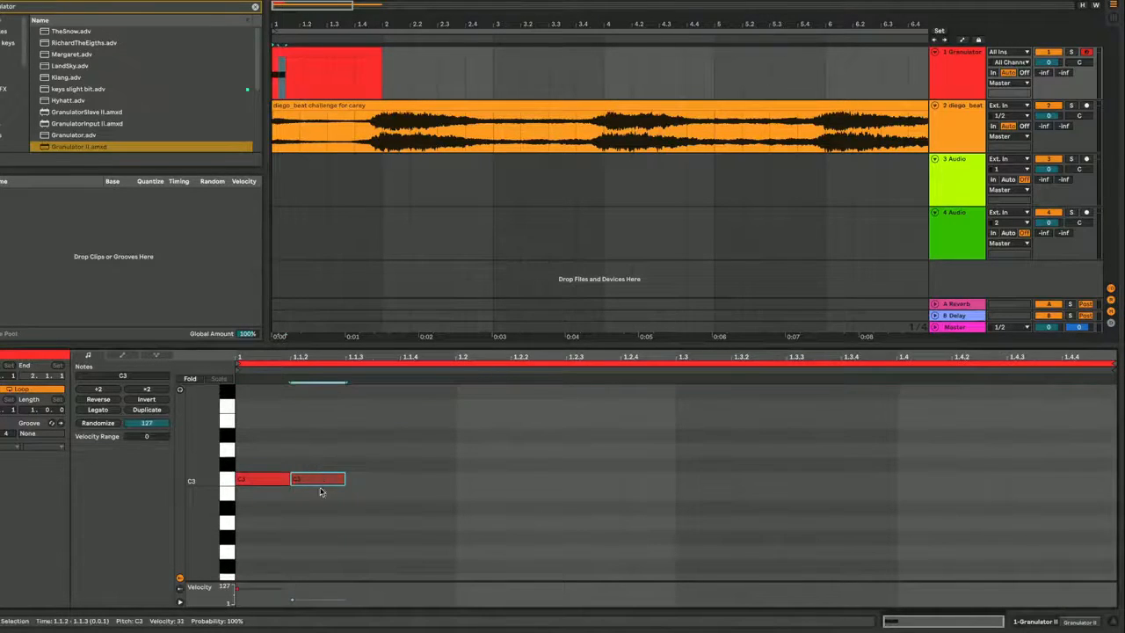
pyautogui.moveTo(320, 491); pyautogui.dragTo(239, 457)
pyautogui.hotkey('ctrl', 'd')
pyautogui.hotkey('ctrl', 'd')
pyautogui.hotkey('ctrl', 'd')
pyautogui.hotkey('ctrl', 'd')
pyautogui.hotkey('ctrl', 'd')
pyautogui.hotkey('ctrl', 'd')
pyautogui.hotkey('ctrl', 'd')
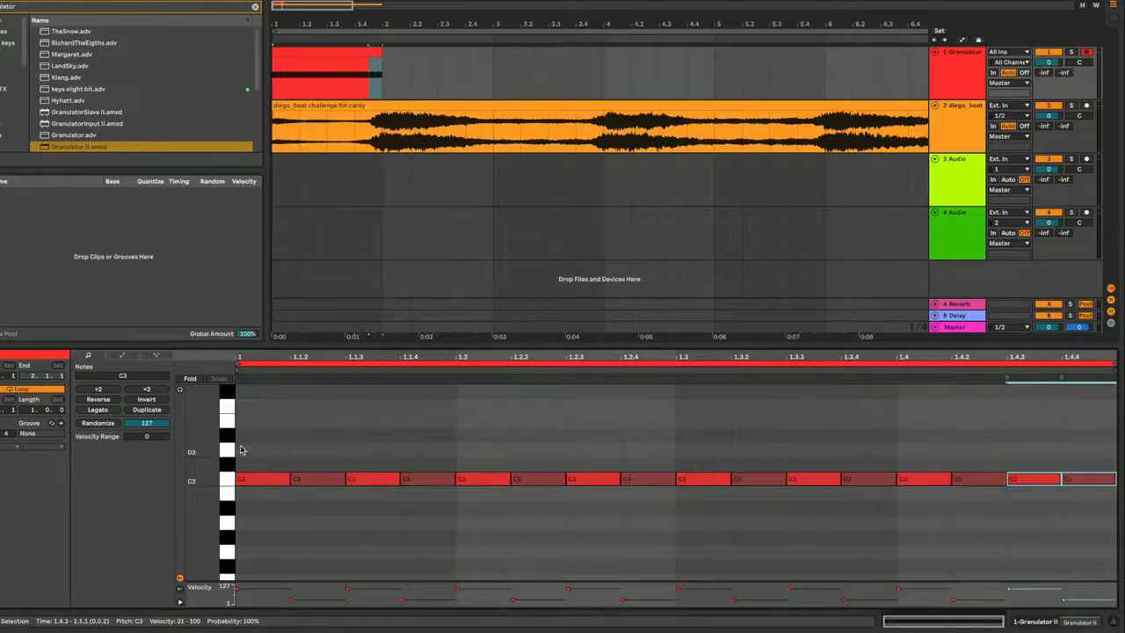
# - Play the one-bar clip in a loop with the diego_beat track muted and set Granulator II's FilePos to 42.81
pyautogui.click(325, 54)
pyautogui.press('space')
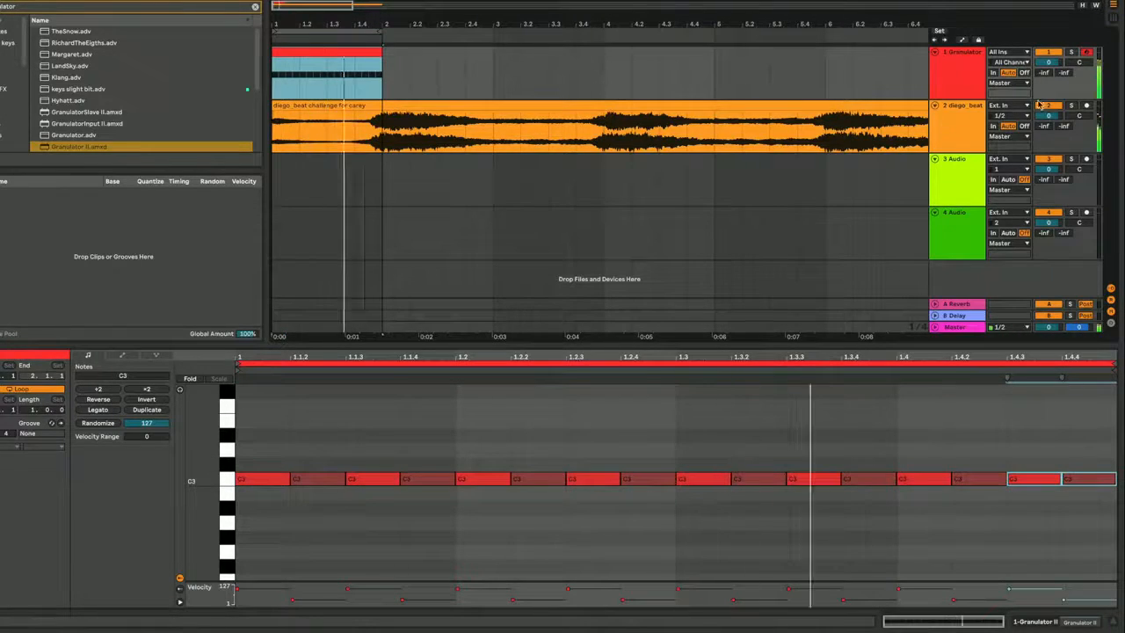
pyautogui.click(976, 91)
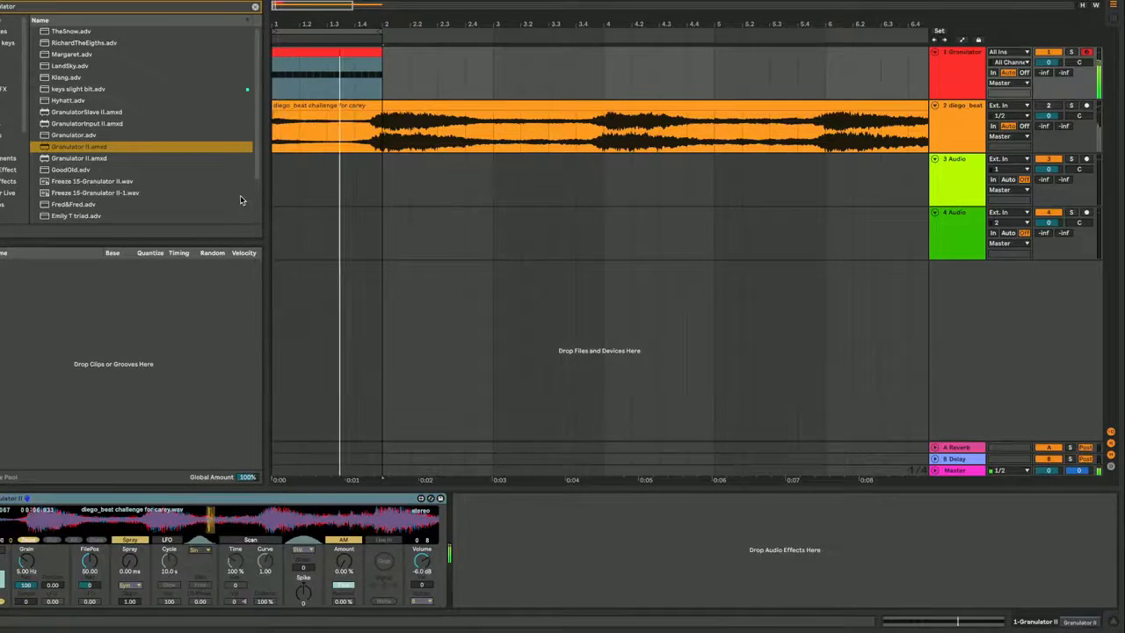
pyautogui.press('Return')
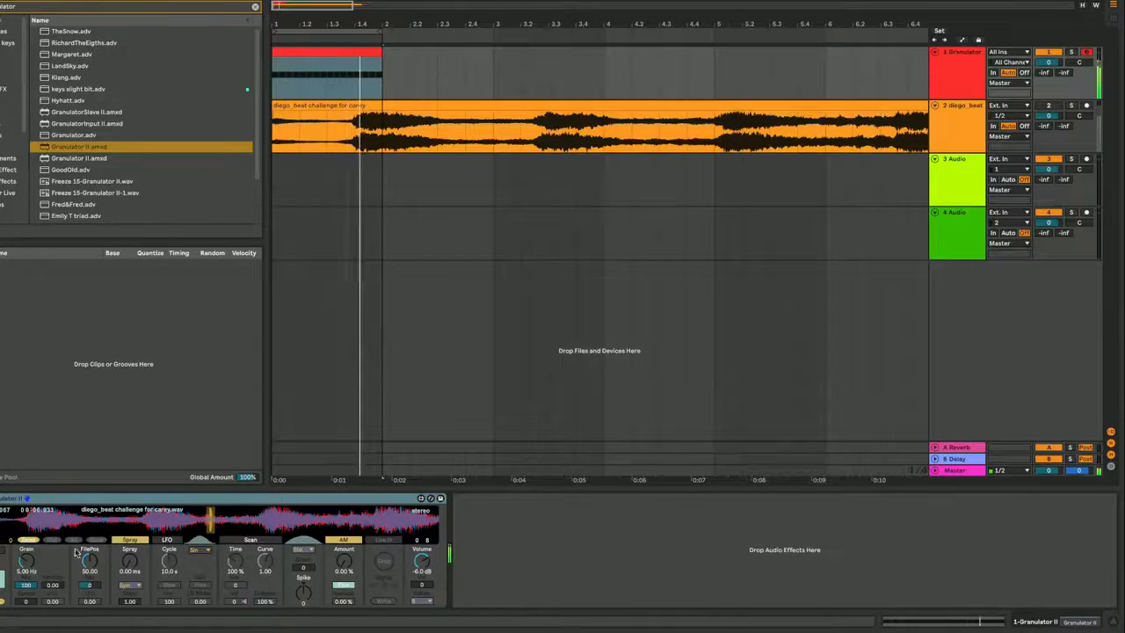
pyautogui.moveTo(89, 560); pyautogui.dragTo(89, 573)
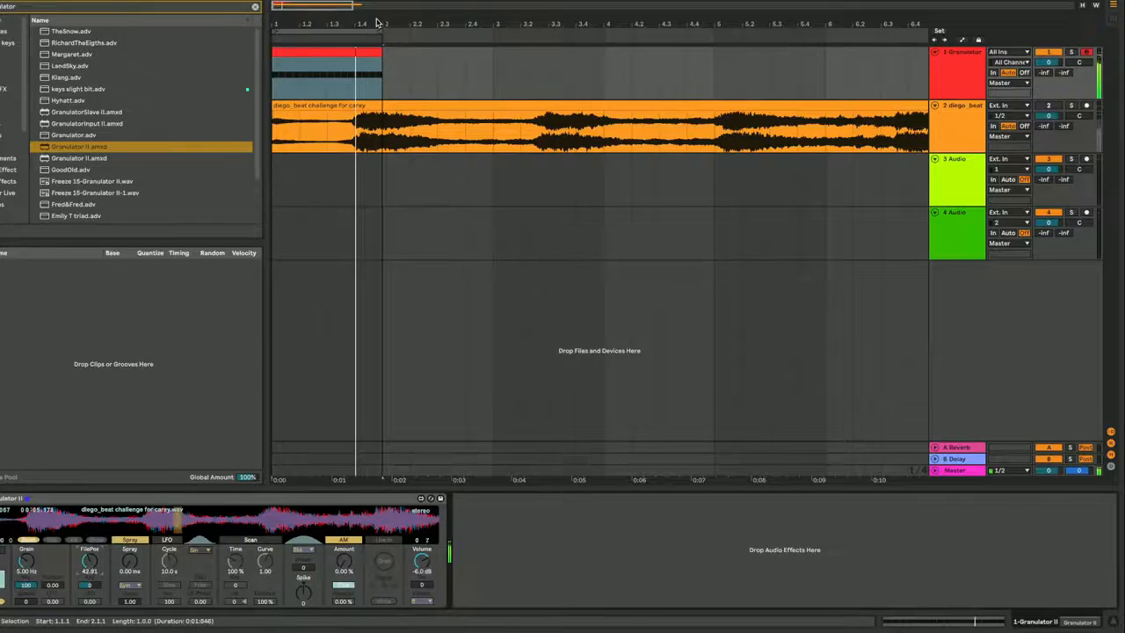
# - Extend the Granulator MIDI clip to eight bars, loop it for playback, and duplicate it from bar 9
pyautogui.moveTo(376, 23); pyautogui.dragTo(511, 68)
pyautogui.press('space')
pyautogui.press('super+l')
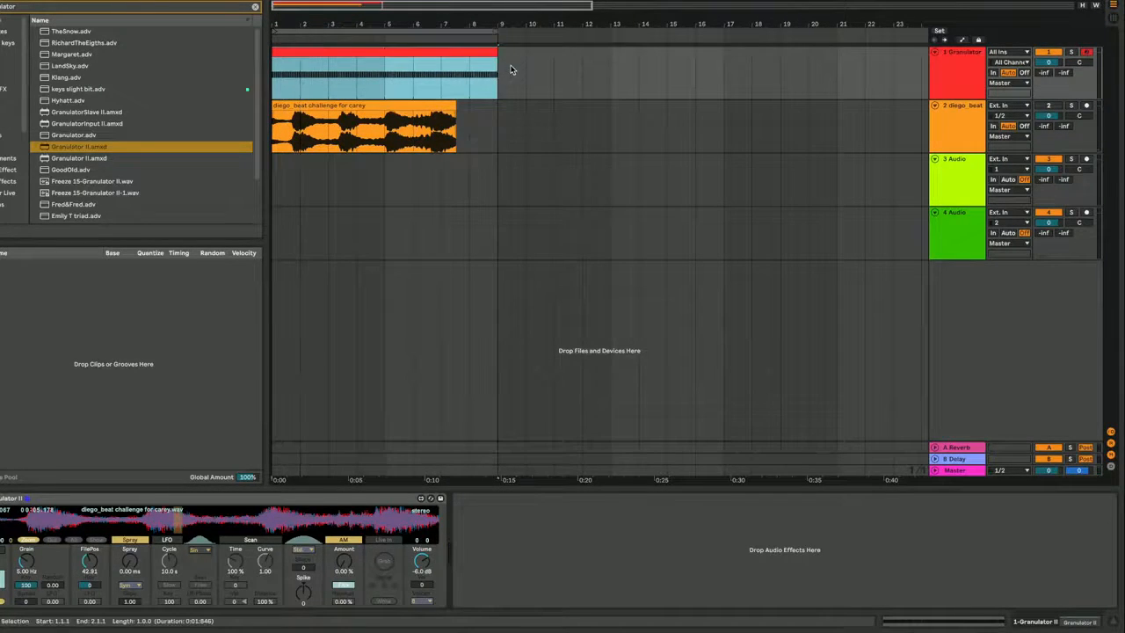
pyautogui.moveTo(279, 27); pyautogui.dragTo(280, 41)
pyautogui.press('space')
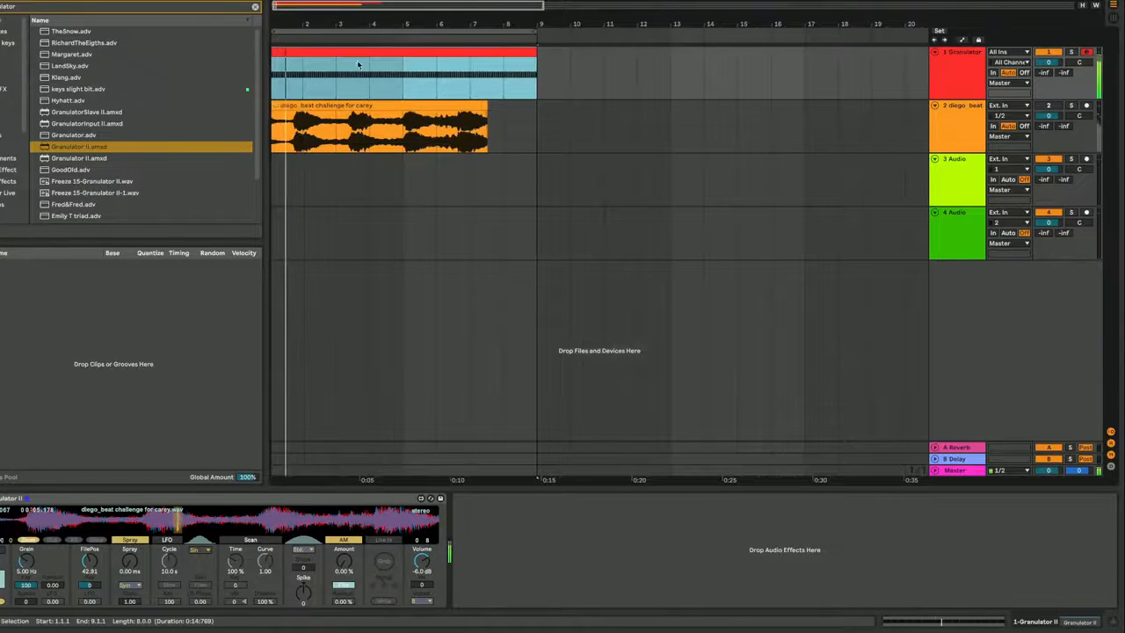
pyautogui.doubleClick(314, 53)
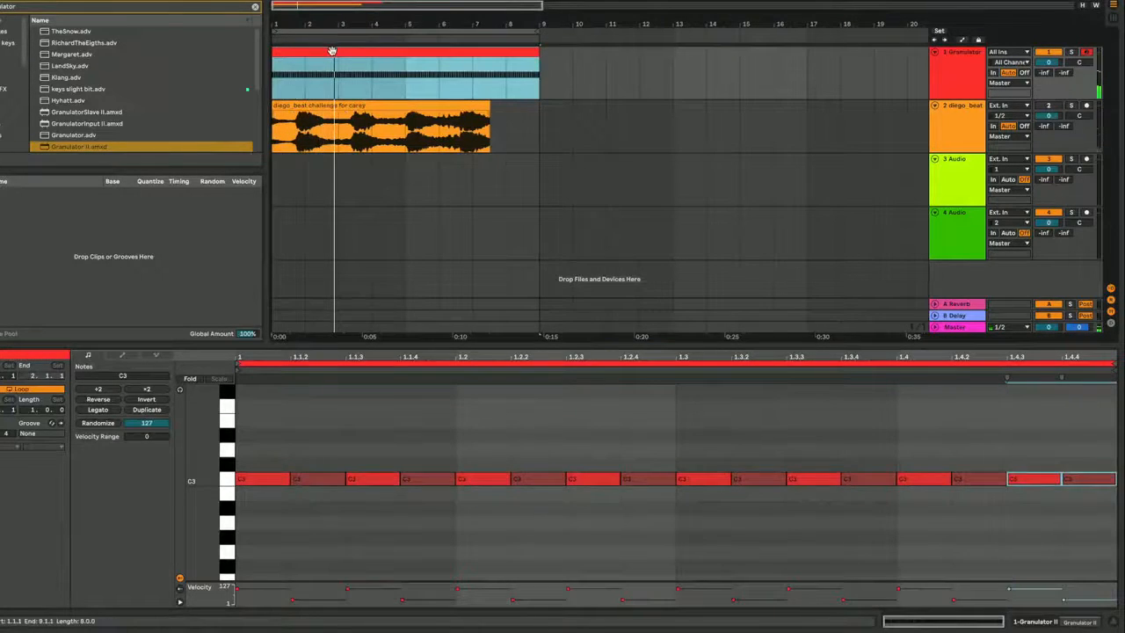
pyautogui.press('super+d')
# - In the duplicated clip, replace the first two notes with one eighth-note C3 and repeat that one-beat rhythm across the bar, looping bars 9 to 17
pyautogui.click(307, 507)
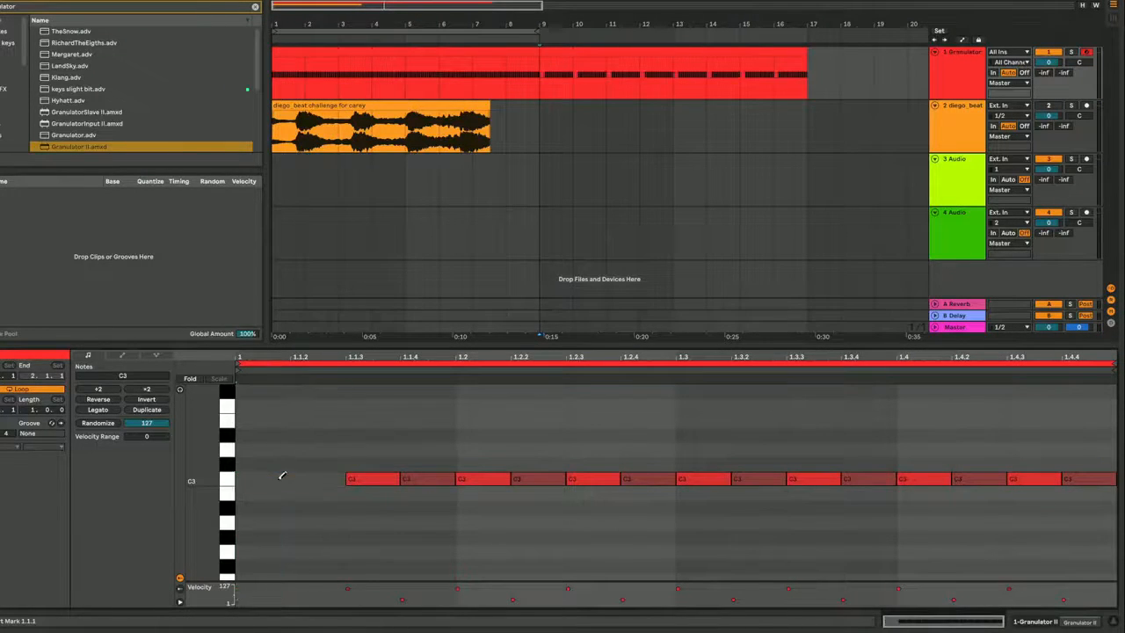
pyautogui.click(282, 475)
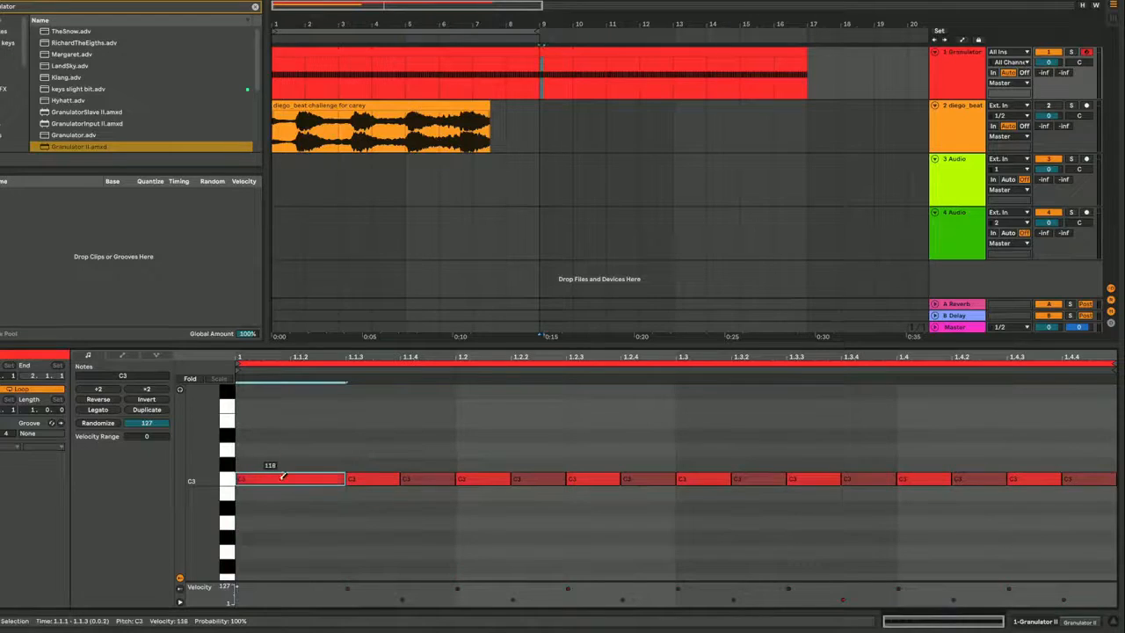
pyautogui.press('space')
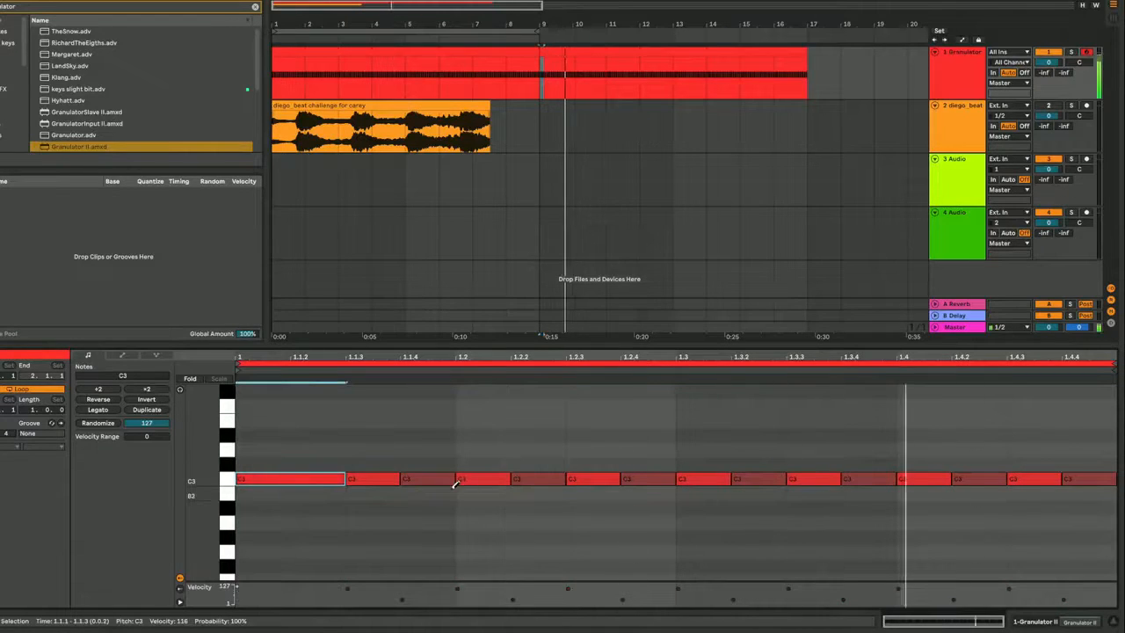
pyautogui.moveTo(425, 510); pyautogui.dragTo(309, 448)
pyautogui.hotkey('ctrl', 'd')
pyautogui.hotkey('ctrl', 'd')
pyautogui.hotkey('ctrl', 'd')
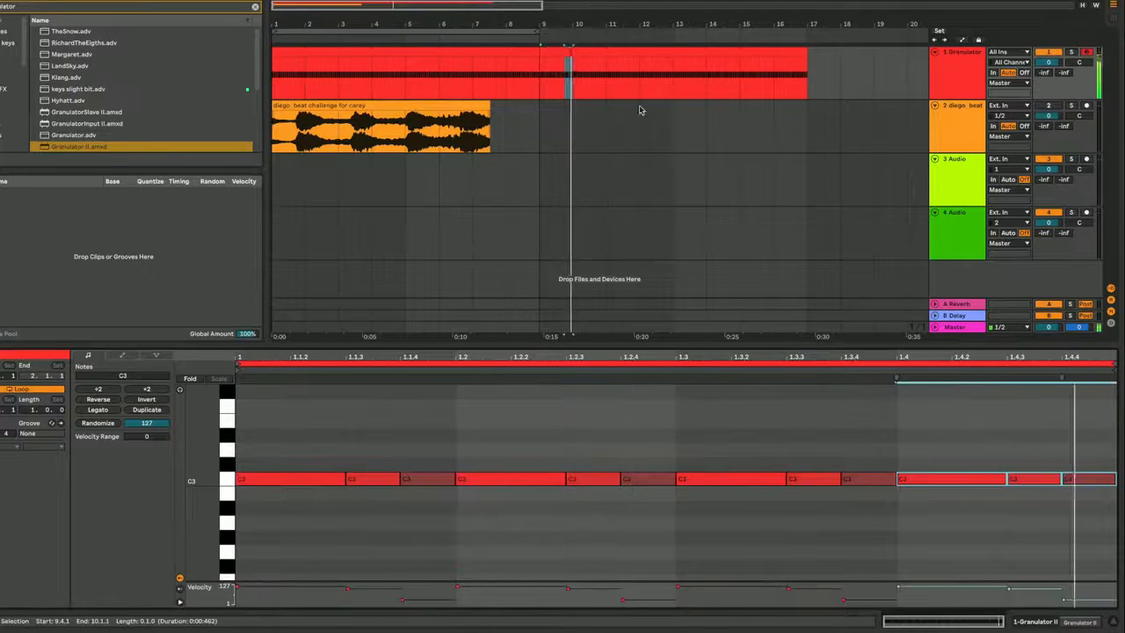
pyautogui.click(623, 51)
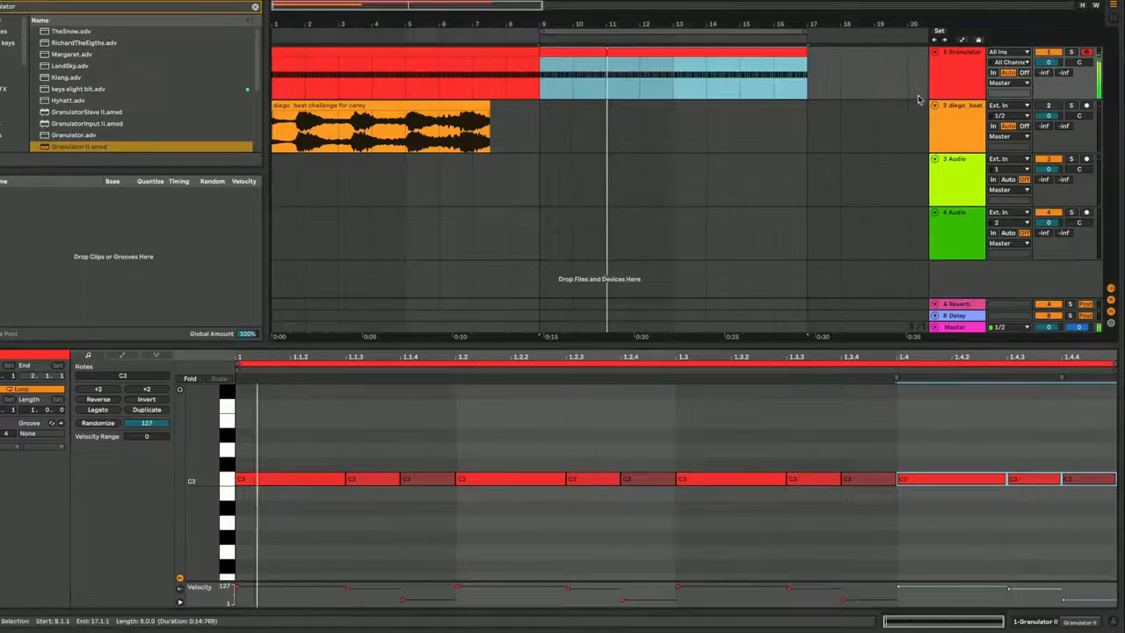
# - Search the browser for LFO and add the LFO device after Granulator II on the Granulator track
pyautogui.click(949, 80)
pyautogui.hotkey('ctrl', 'f')
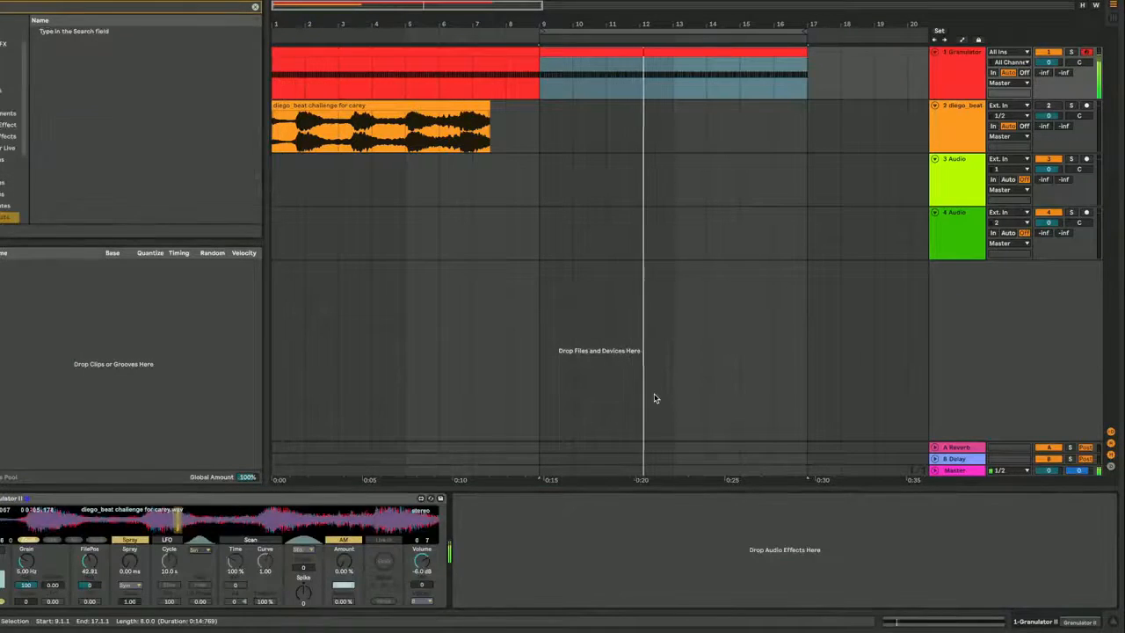
pyautogui.write('LFO')
pyautogui.click(62, 32)
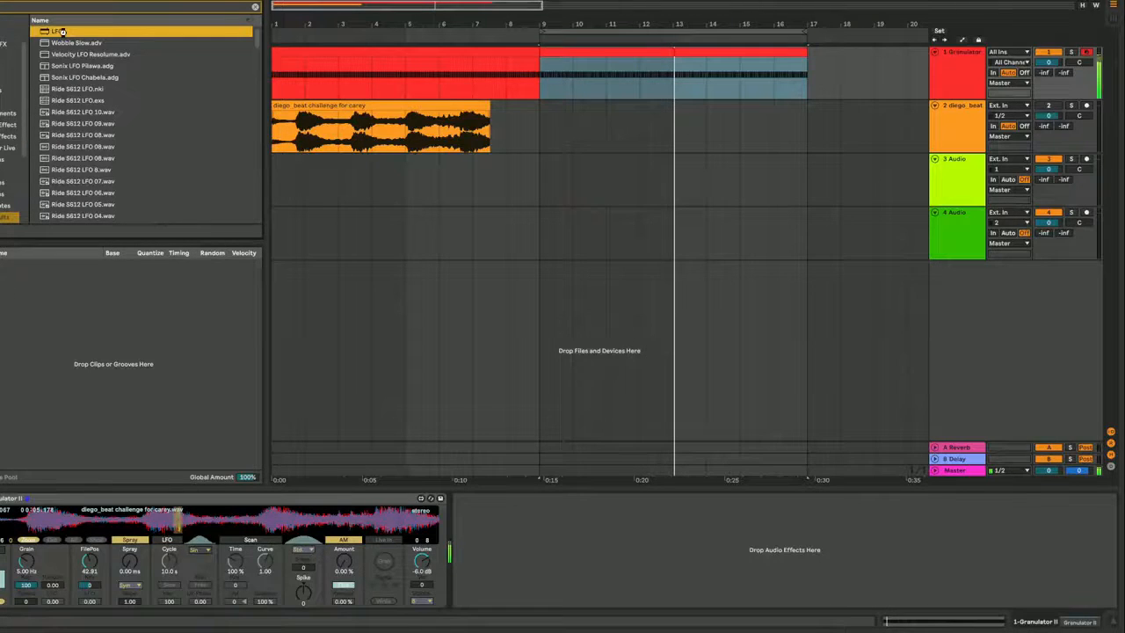
pyautogui.press('Return')
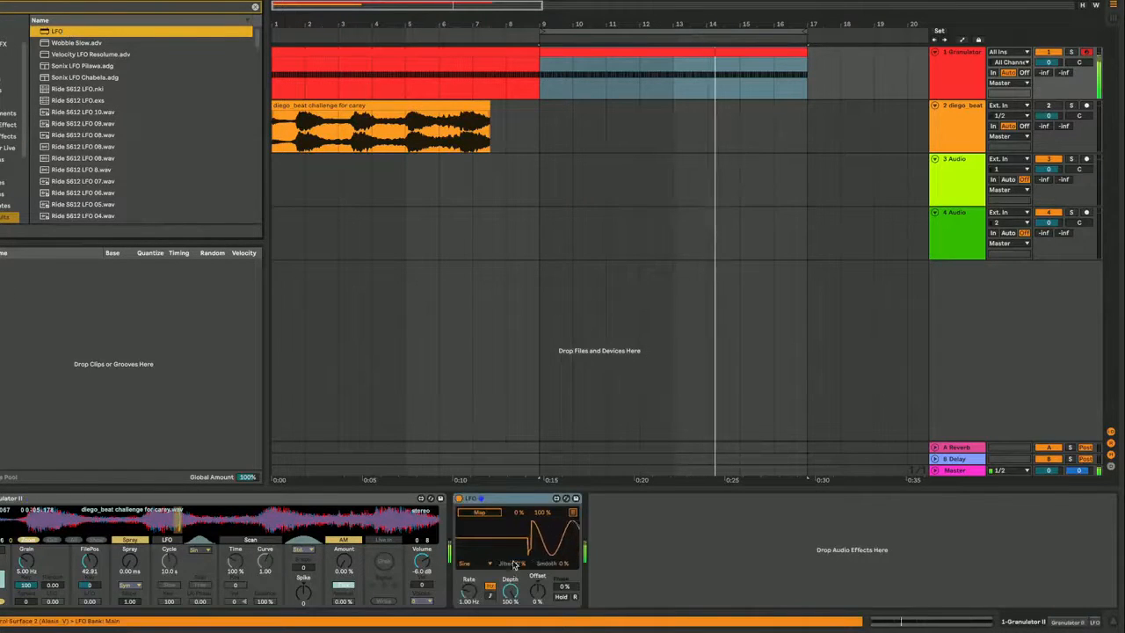
# - Map the LFO to Granulator II's FilePos with a 20% minimum and a tempo-synced rate of 2/4
pyautogui.click(477, 513)
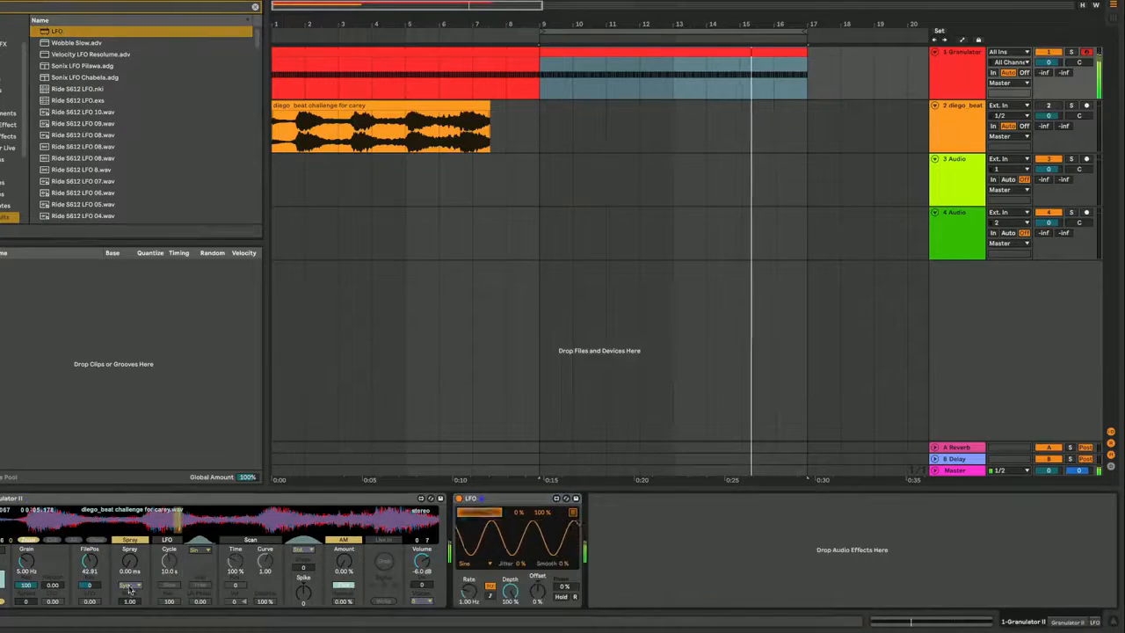
pyautogui.click(91, 561)
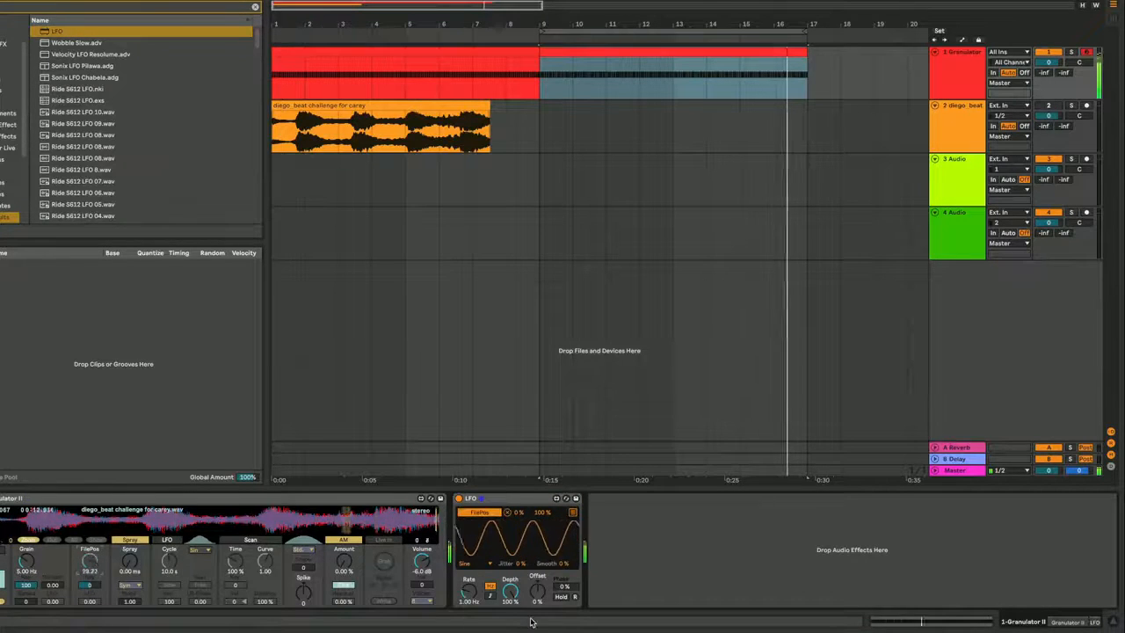
pyautogui.click(489, 598)
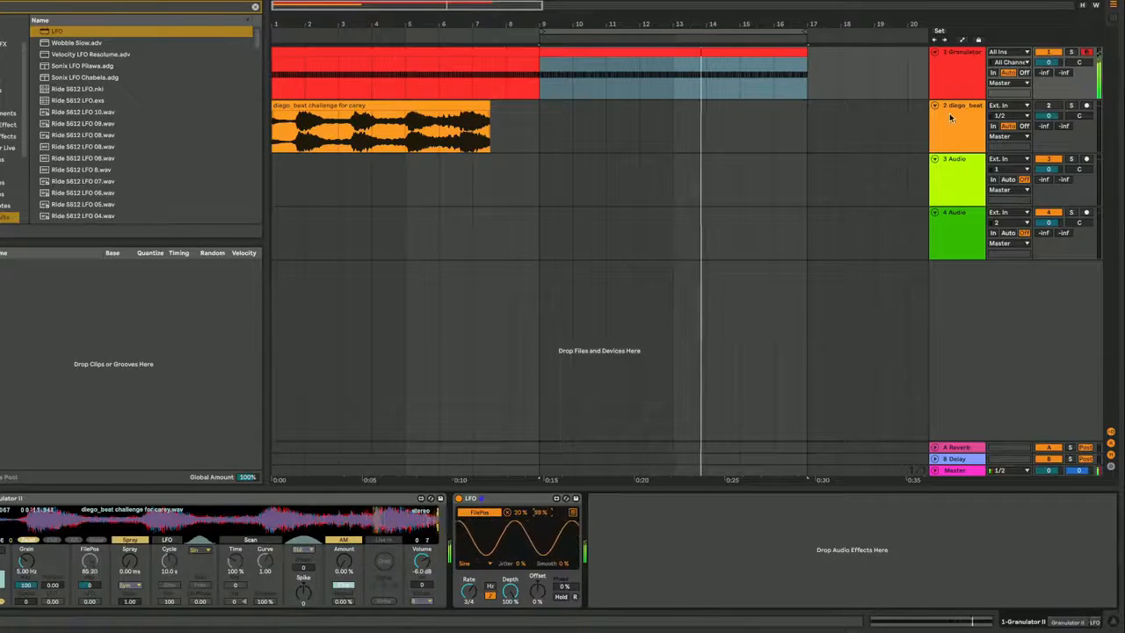
# - Insert a new MIDI track below the Granulator track and unmute the diego_beat audio track
pyautogui.click(954, 77)
pyautogui.hotkey('ctrl', 'shift', 't')
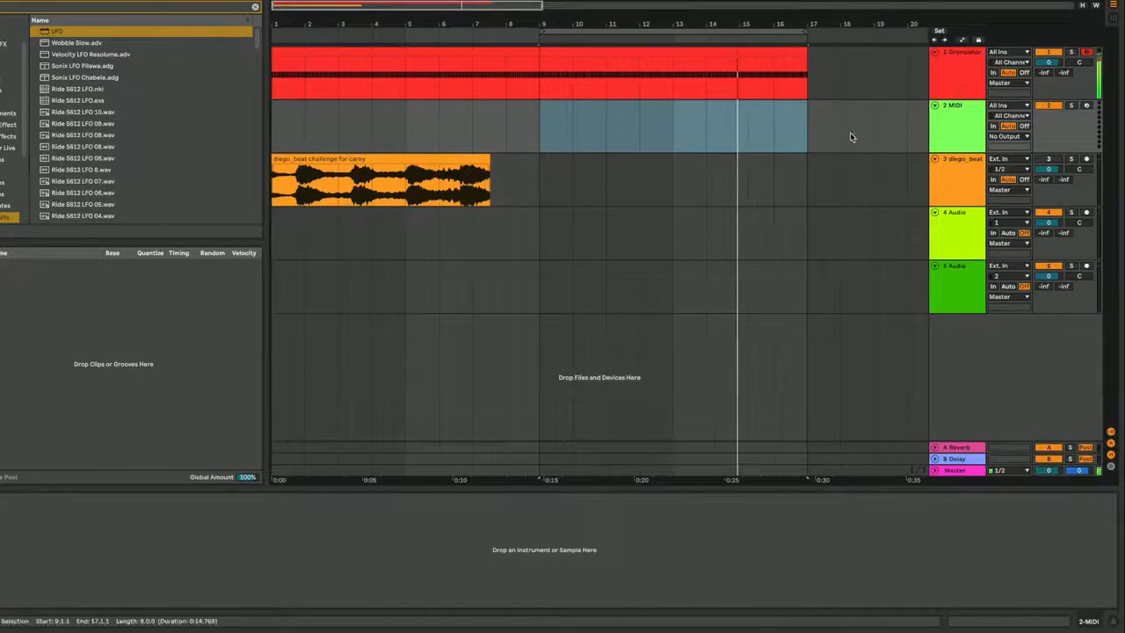
pyautogui.click(961, 169)
pyautogui.click(1043, 161)
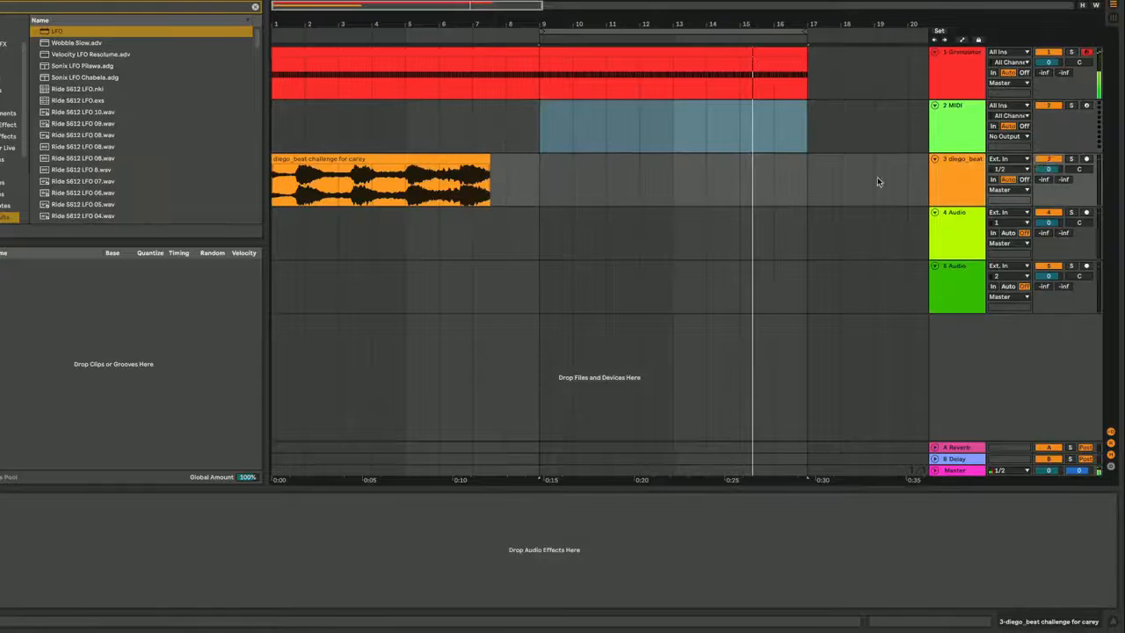
# - Solo the diego_beat track and audition its clip from bar 7, bar 5 and the beginning
pyautogui.click(471, 191)
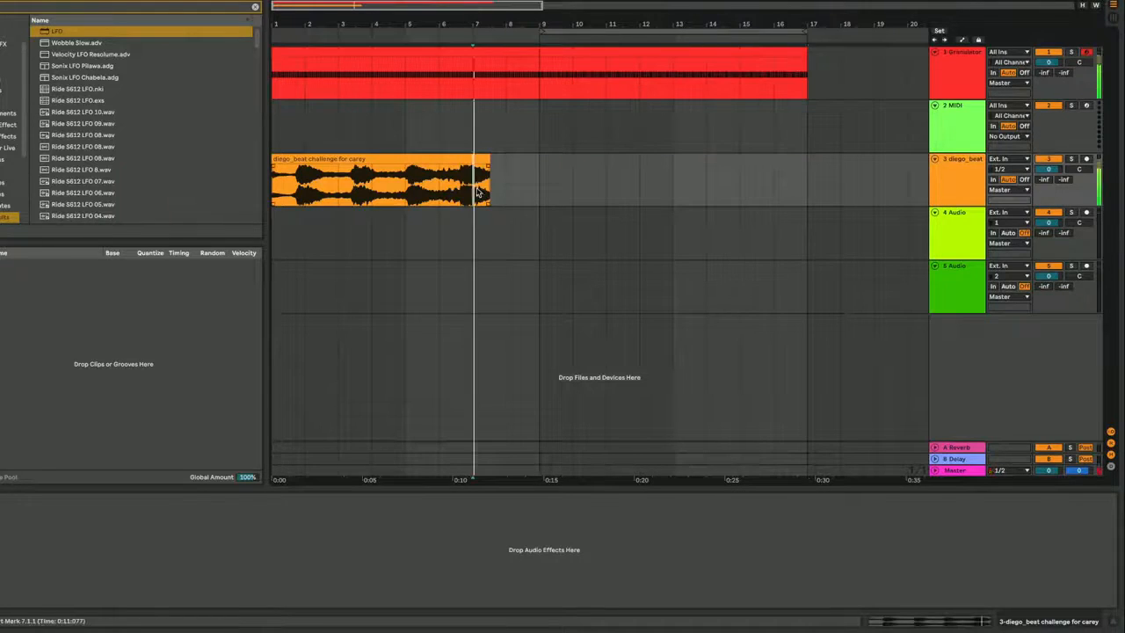
pyautogui.click(407, 191)
pyautogui.click(278, 191)
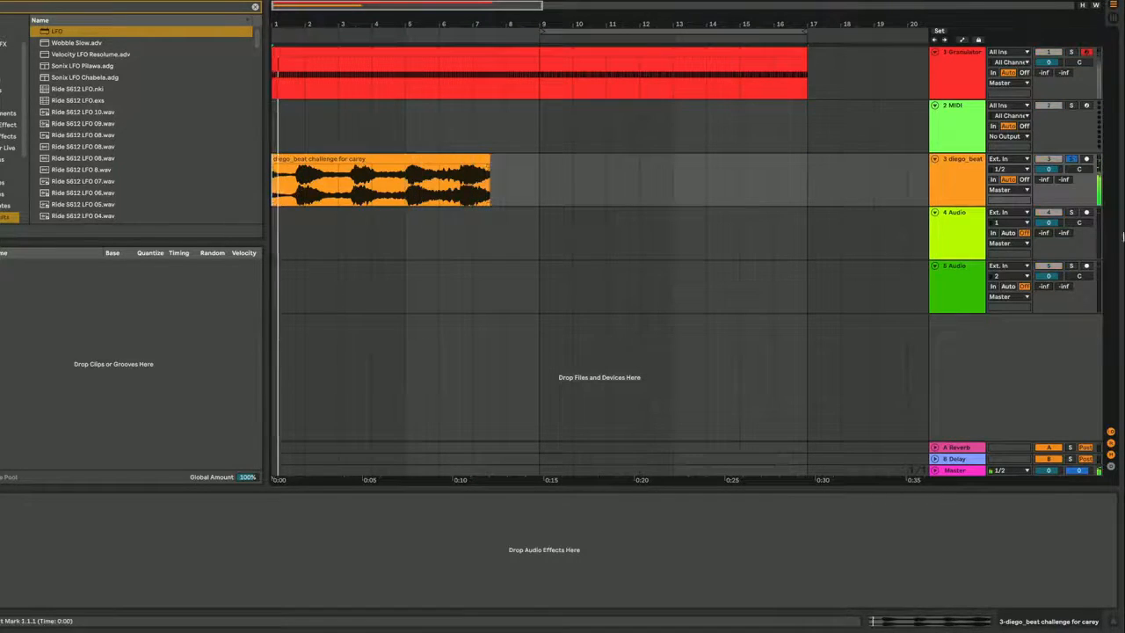
# - Insert a MIDI track below the diego_beat track and load the diego_beat clip into it as a Simpler sample
pyautogui.hotkey('ctrl', 'shift', 't')
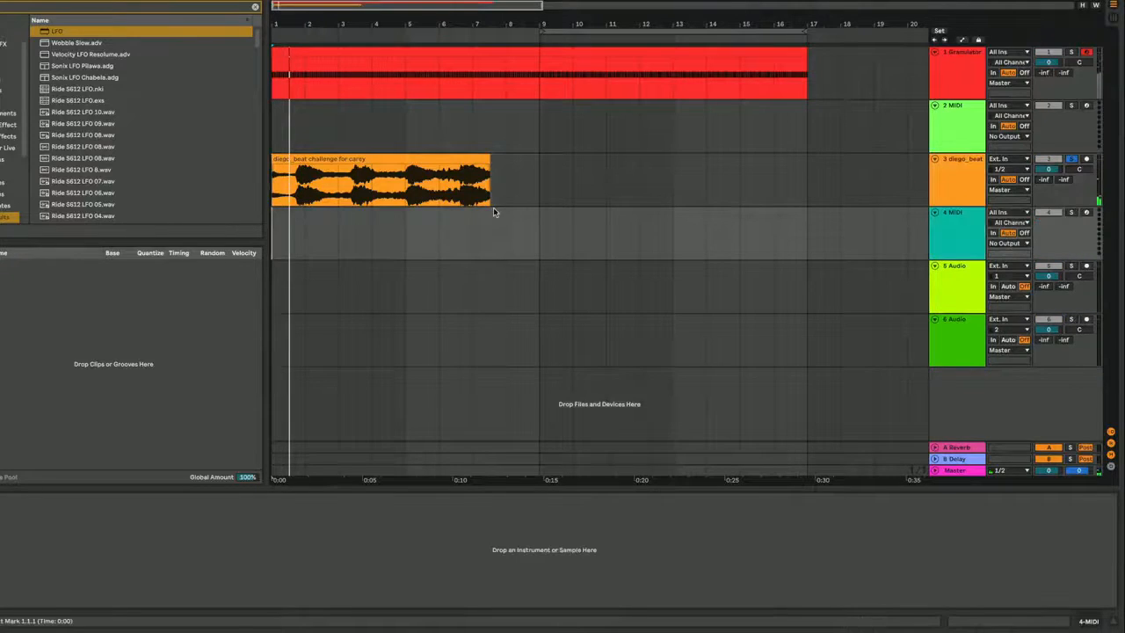
pyautogui.click(323, 167)
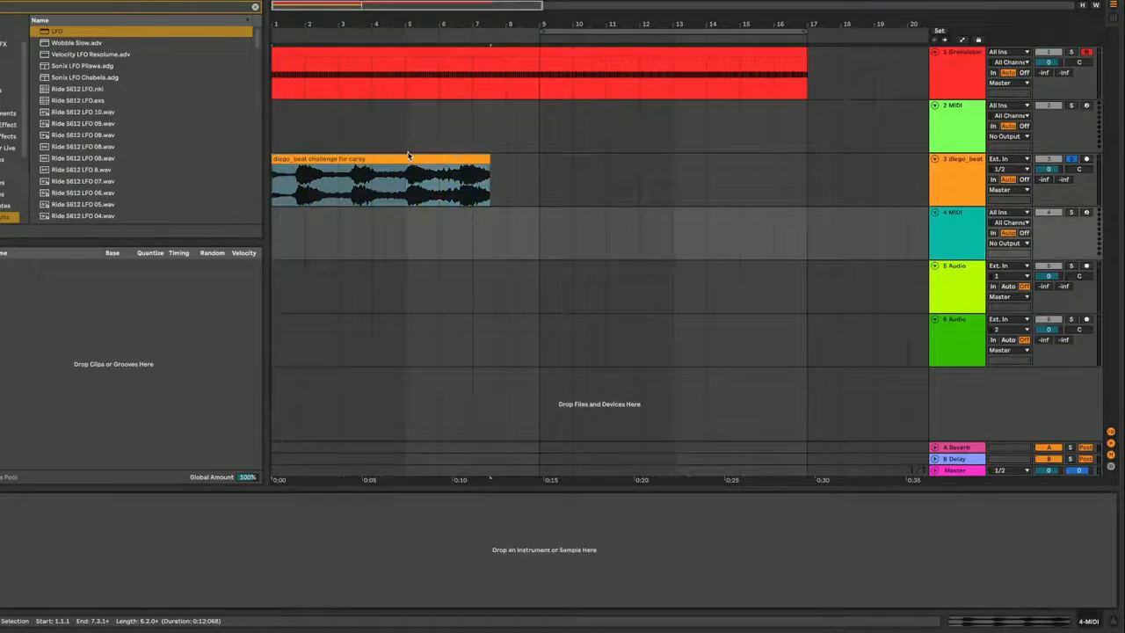
pyautogui.moveTo(255, 573); pyautogui.dragTo(256, 573)
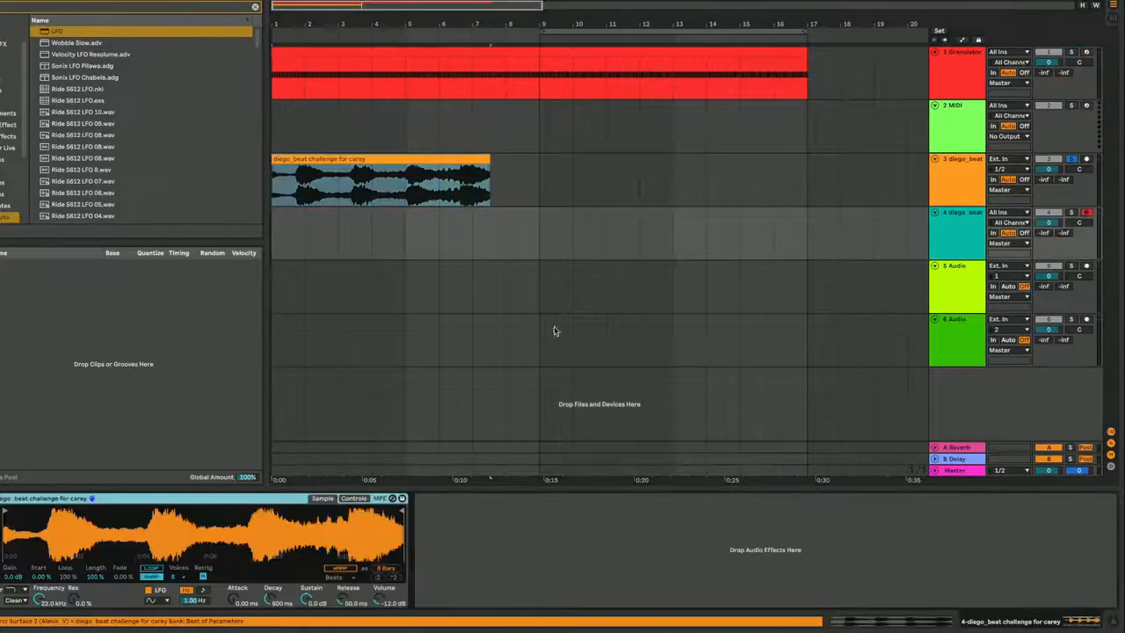
# - Create a one-bar MIDI clip at bar 9 on the Simpler track and add a sixteenth-note C#3 on beat 2
pyautogui.moveTo(540, 229); pyautogui.dragTo(577, 238)
pyautogui.hotkey('ctrl', 'shift', 'm')
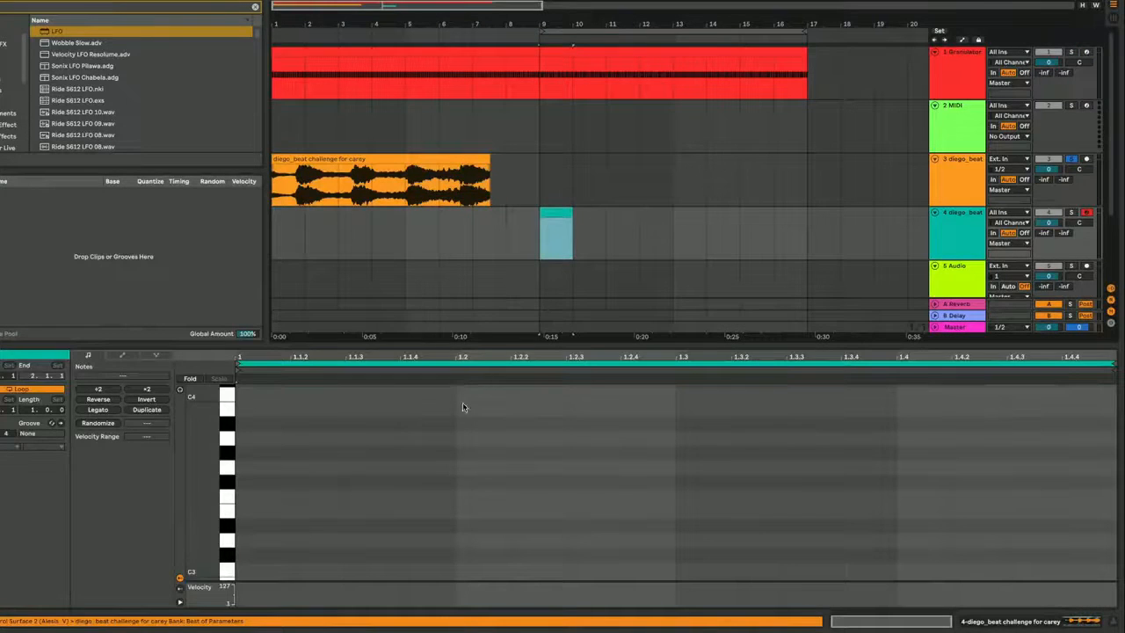
pyautogui.click(465, 553)
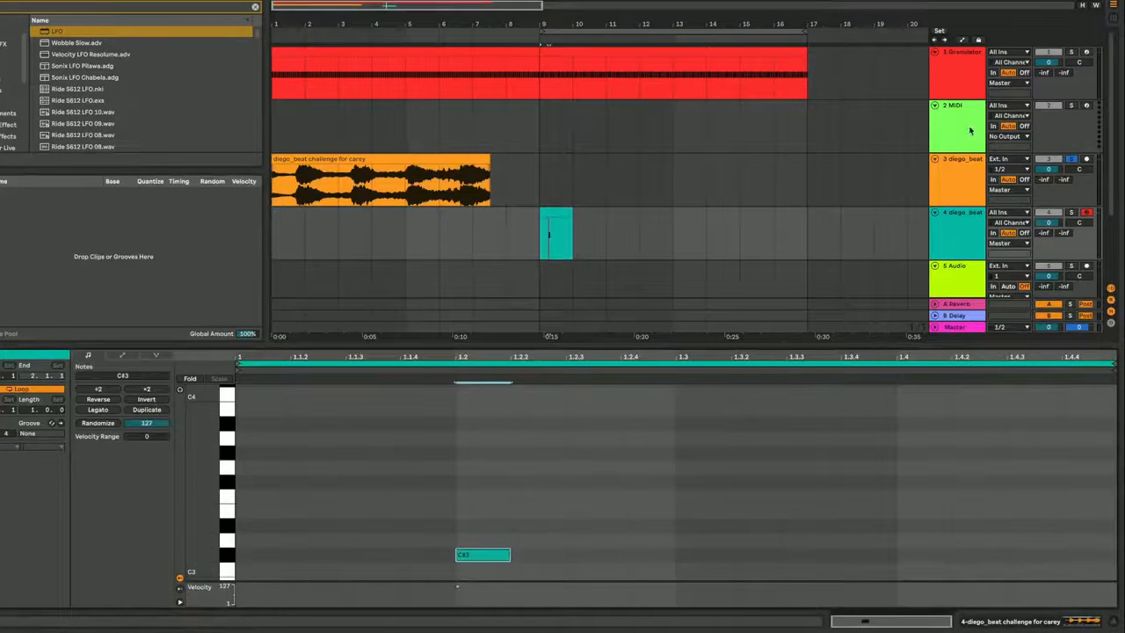
# - Move the Simpler sample's start to the first swell and shape its amplitude envelope with a 32.3 ms decay and -inf sustain
pyautogui.click(958, 242)
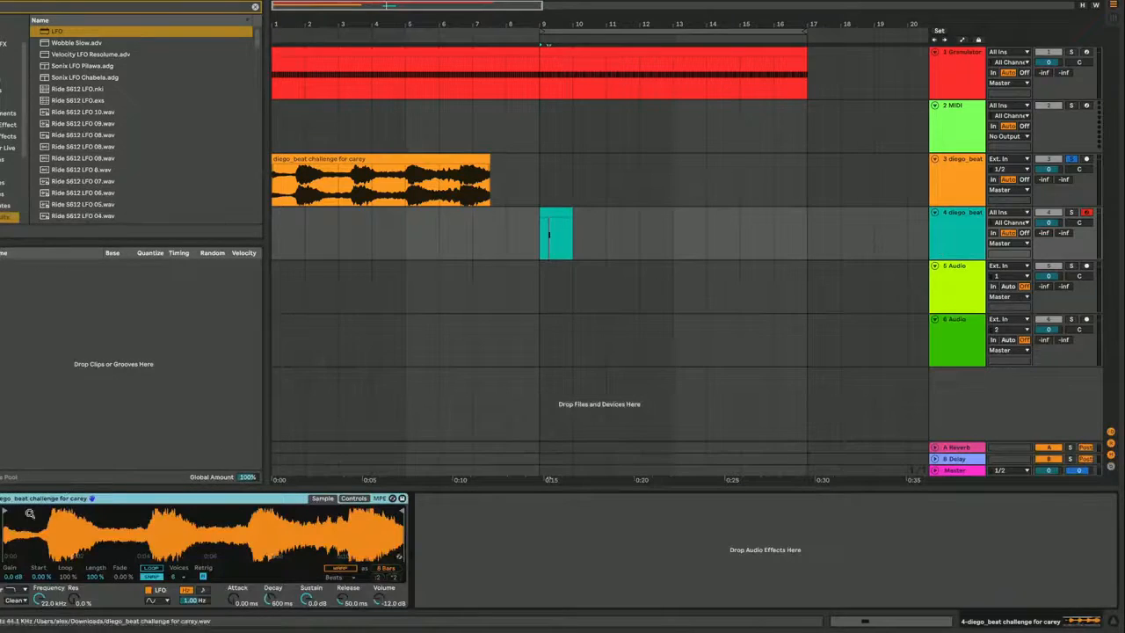
pyautogui.moveTo(6, 511); pyautogui.dragTo(62, 510)
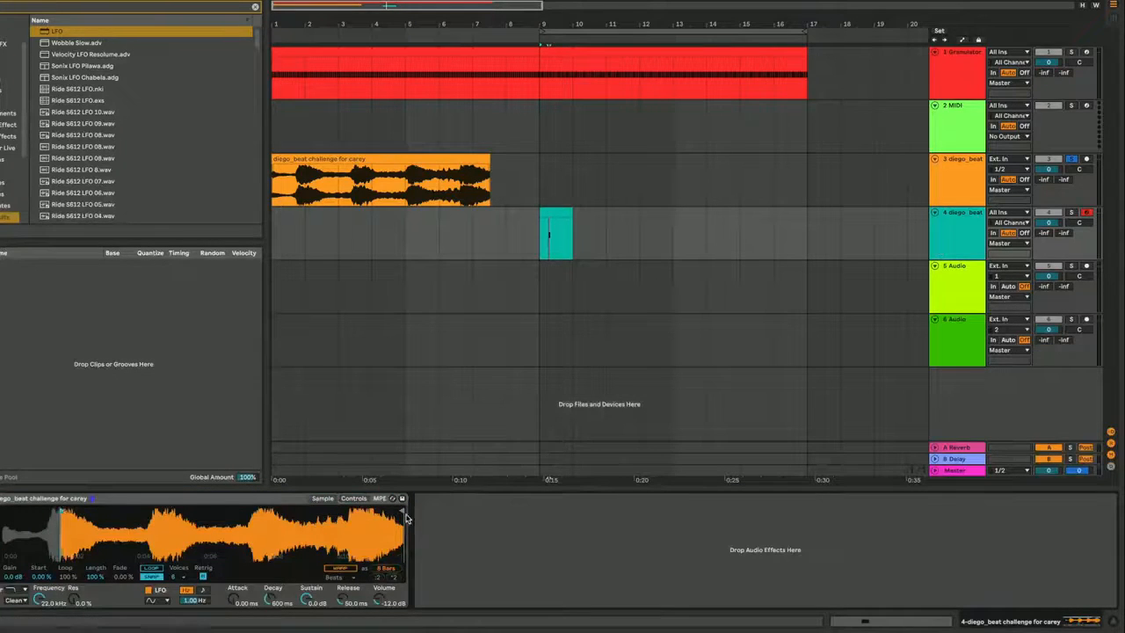
pyautogui.click(352, 498)
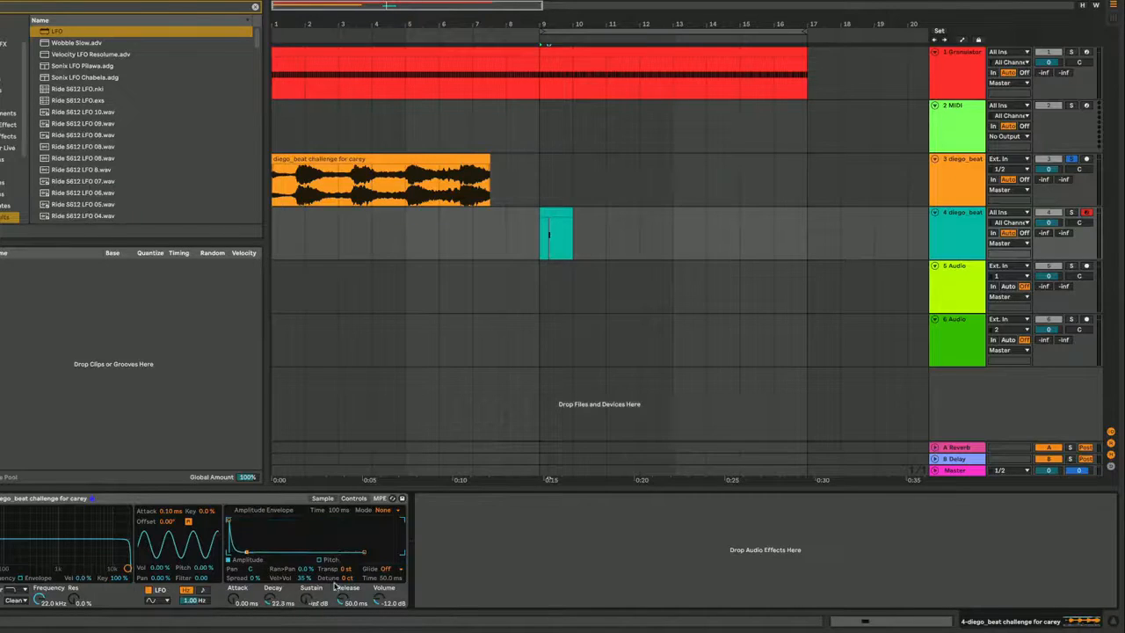
# - Solo the Simpler track, audition its clip at bar 9 and lengthen the amplitude decay to 206 ms
pyautogui.click(1071, 212)
pyautogui.press('space')
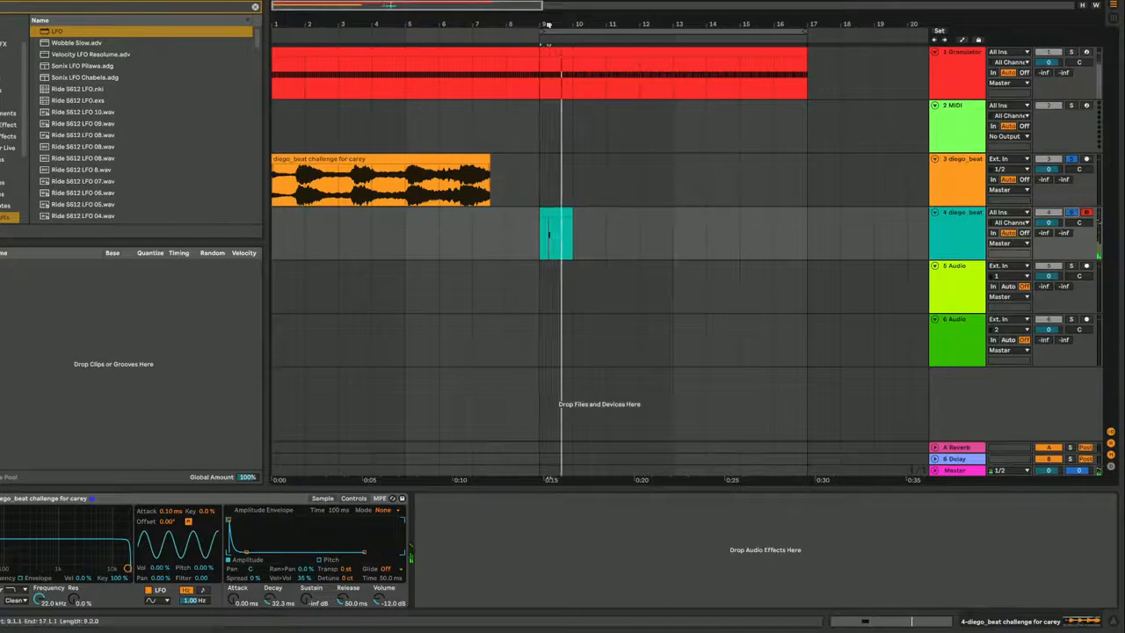
pyautogui.moveTo(548, 24); pyautogui.dragTo(572, 168)
pyautogui.click(533, 229)
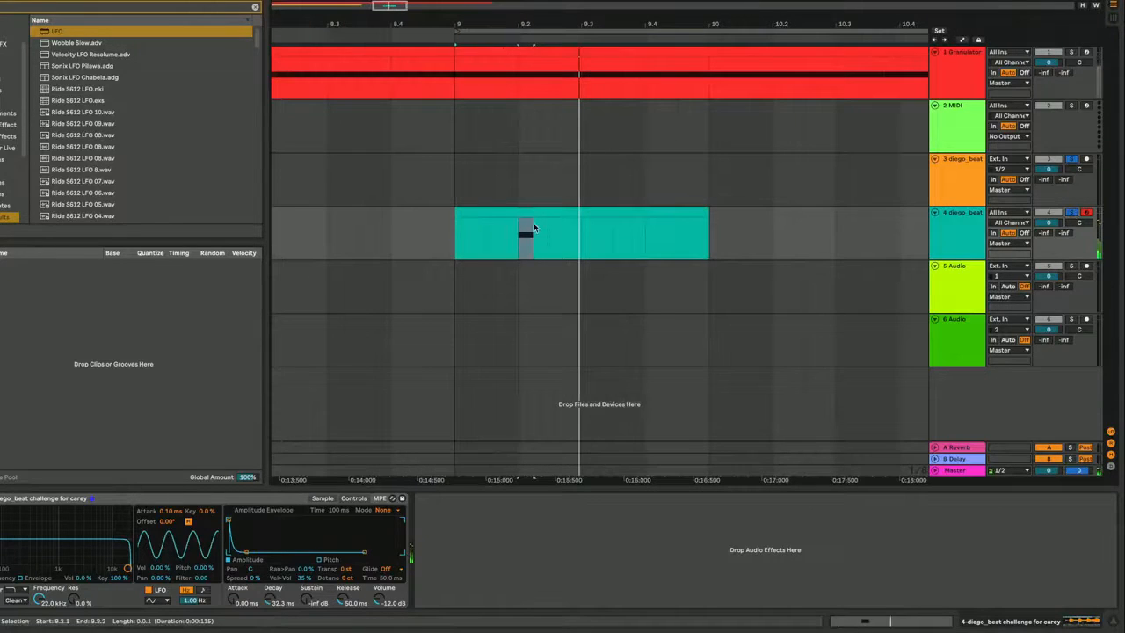
pyautogui.click(516, 212)
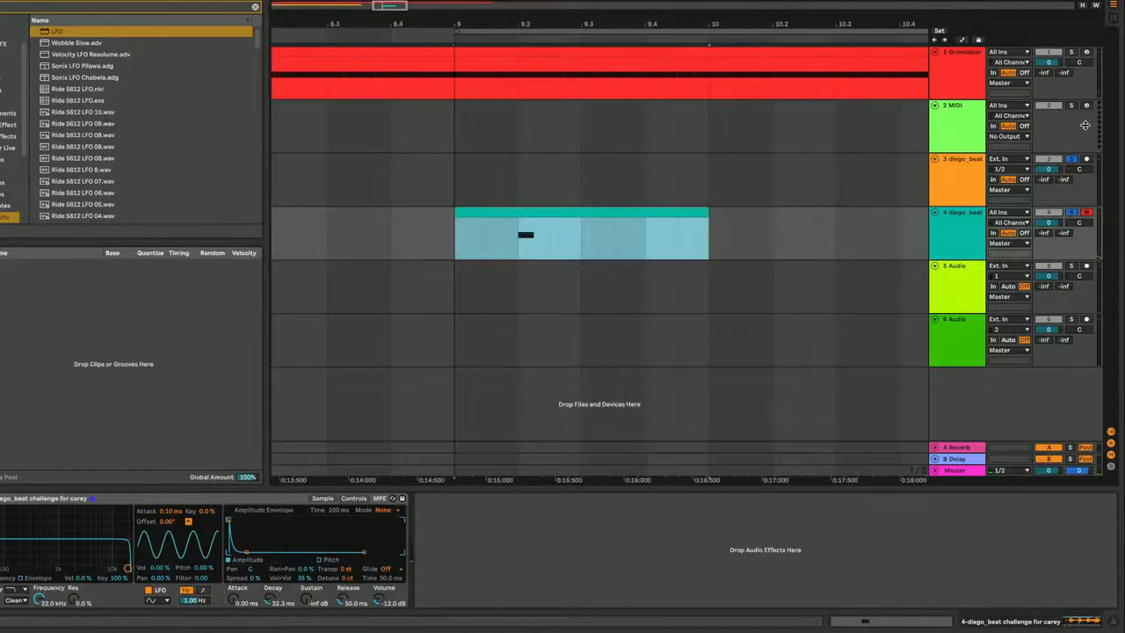
pyautogui.press('space')
pyautogui.press('space')
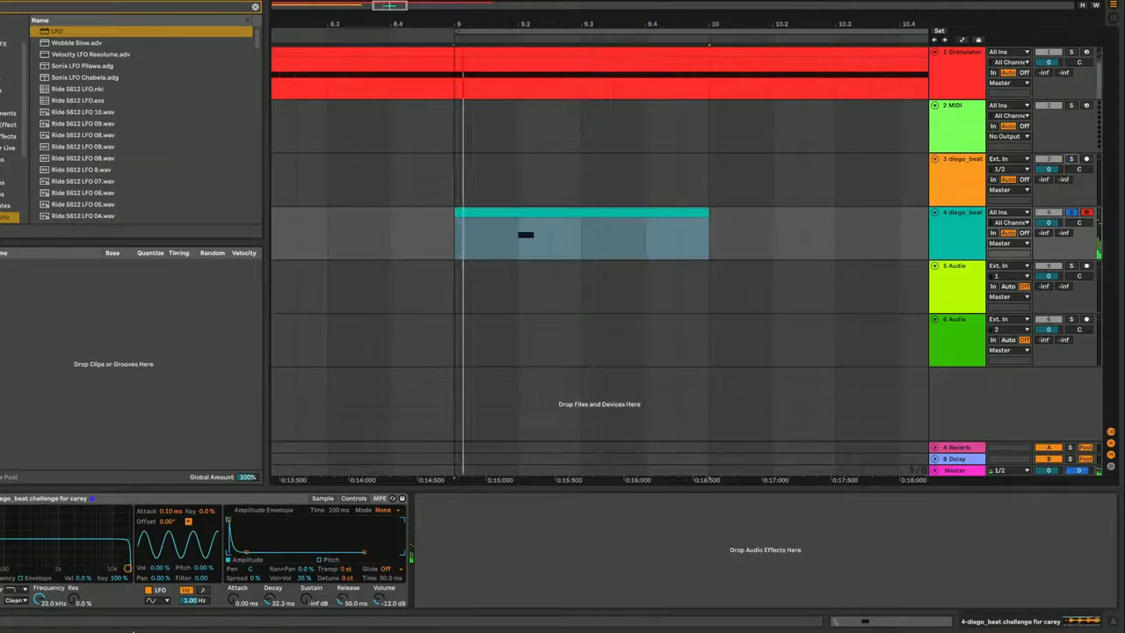
pyautogui.press('space')
pyautogui.moveTo(244, 553); pyautogui.dragTo(256, 552)
pyautogui.press('space')
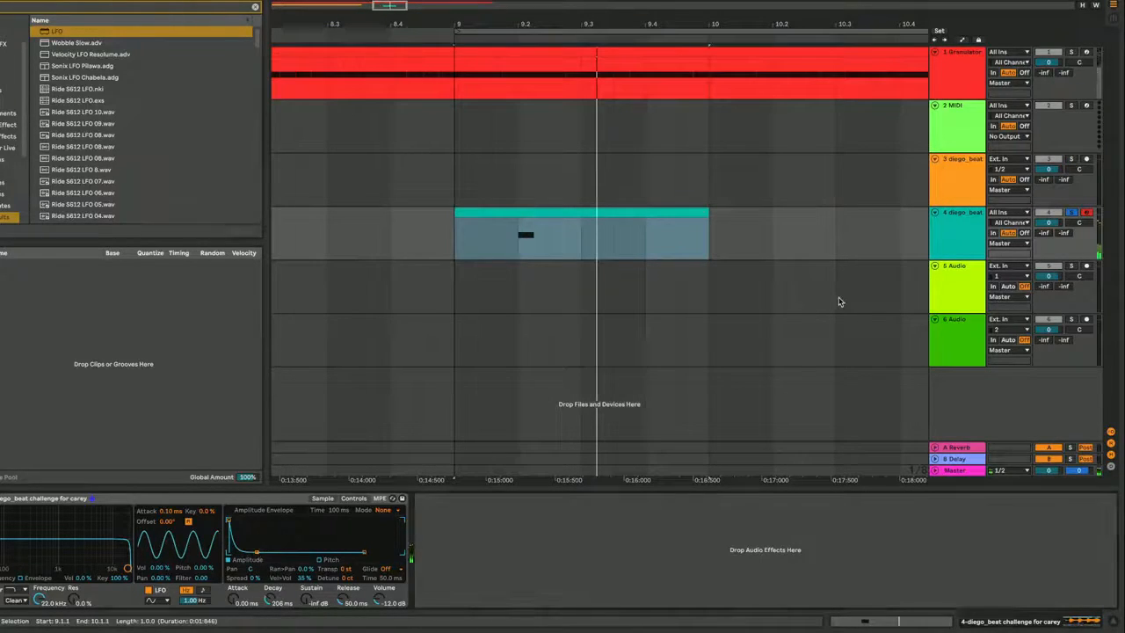
# - Add Erosion after Simpler in Wide Noise mode with Width 2.44 and Amount 173, and set the Simpler volume to 0 dB
pyautogui.press('super+f')
pyautogui.write('erosion')
pyautogui.press('Down')
pyautogui.press('Return')
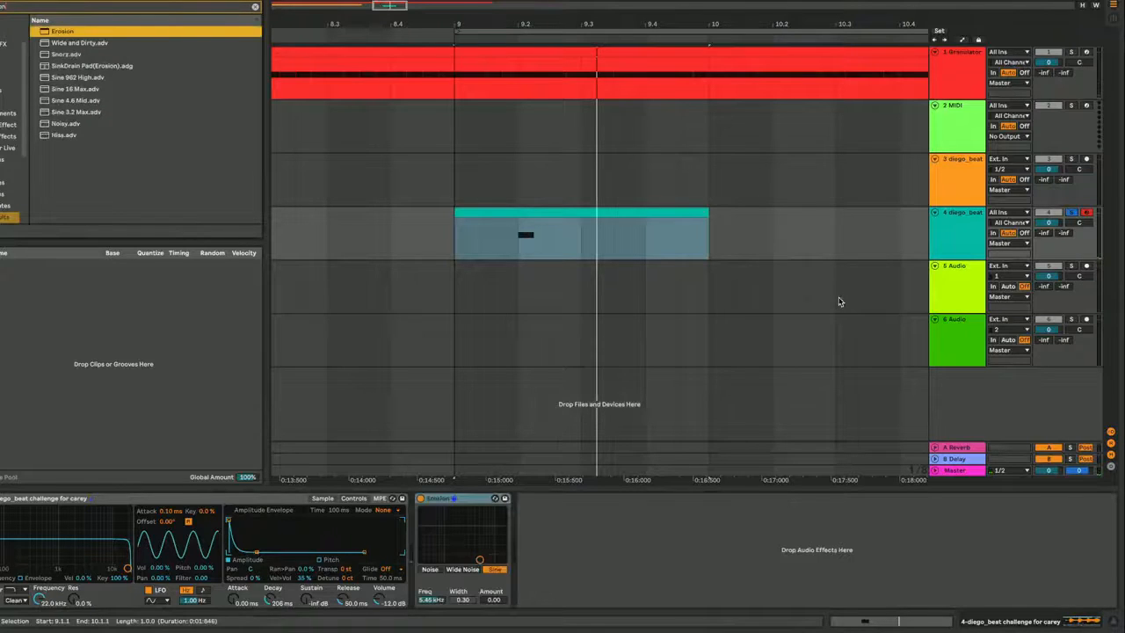
pyautogui.click(380, 606)
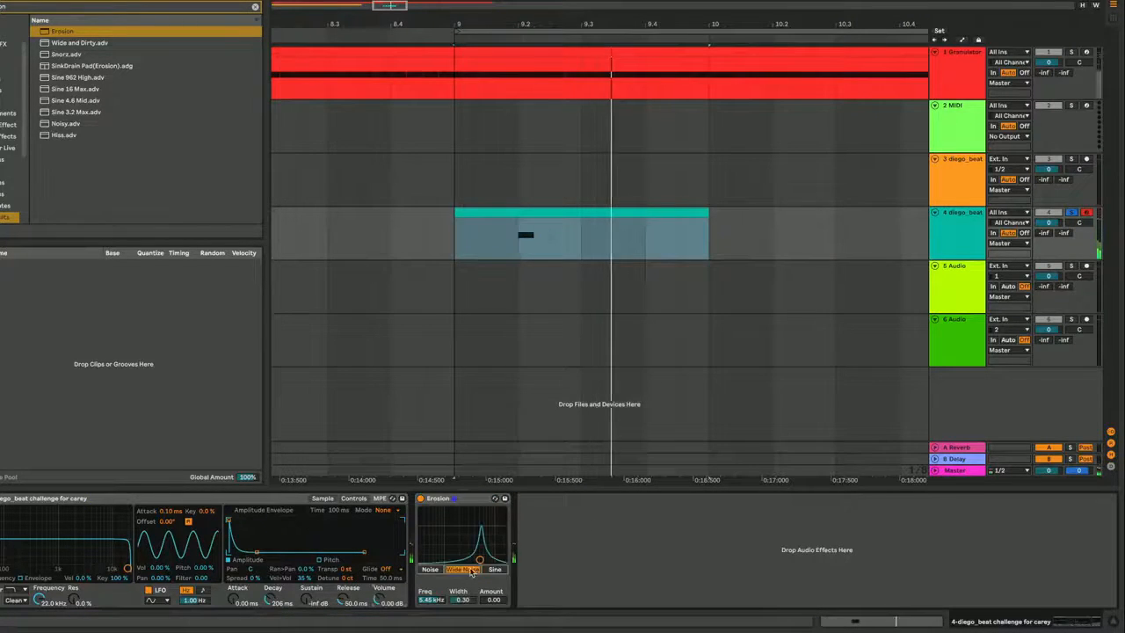
pyautogui.moveTo(462, 543); pyautogui.dragTo(457, 513)
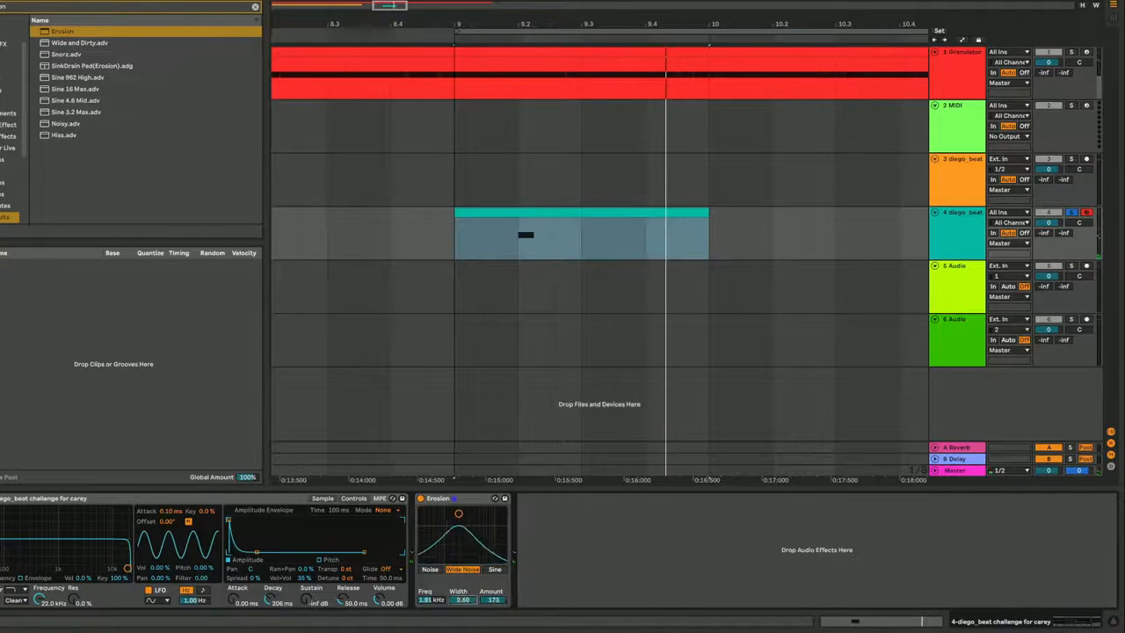
# - Solo the Granulator track too, and repeat the Simpler clip's first two beats over the second half of bar 9
pyautogui.click(1074, 51)
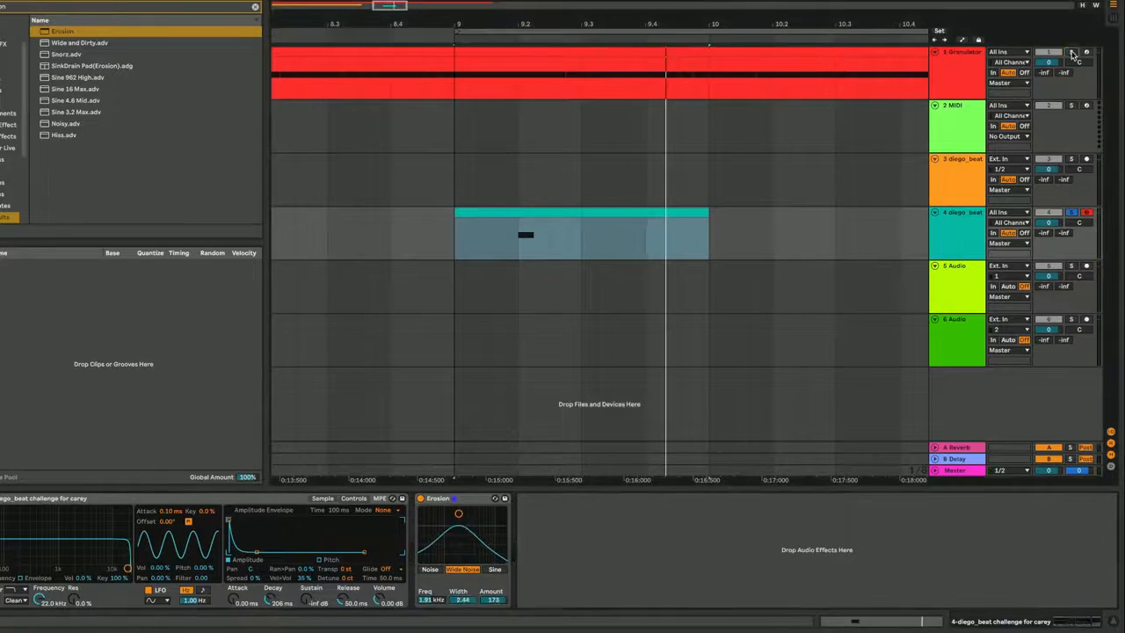
pyautogui.click(578, 239)
pyautogui.click(544, 213)
pyautogui.hotkey('ctrl', 'd')
pyautogui.keyDown('shift'); pyautogui.click(544, 213); pyautogui.keyUp('shift')
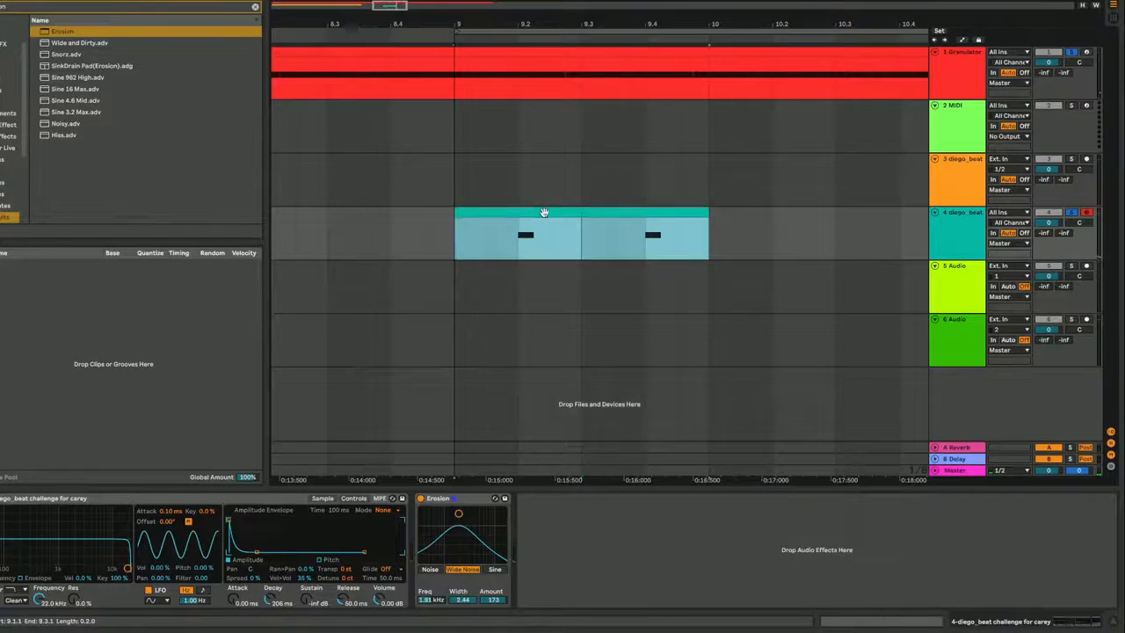
# - Duplicate the one-bar Simpler pattern repeatedly until it fills the track up to bar 18
pyautogui.hotkey('ctrl', 'd')
pyautogui.hotkey('ctrl', 'd')
pyautogui.hotkey('ctrl', 'd')
pyautogui.hotkey('ctrl', 'd')
pyautogui.hotkey('ctrl', 'd')
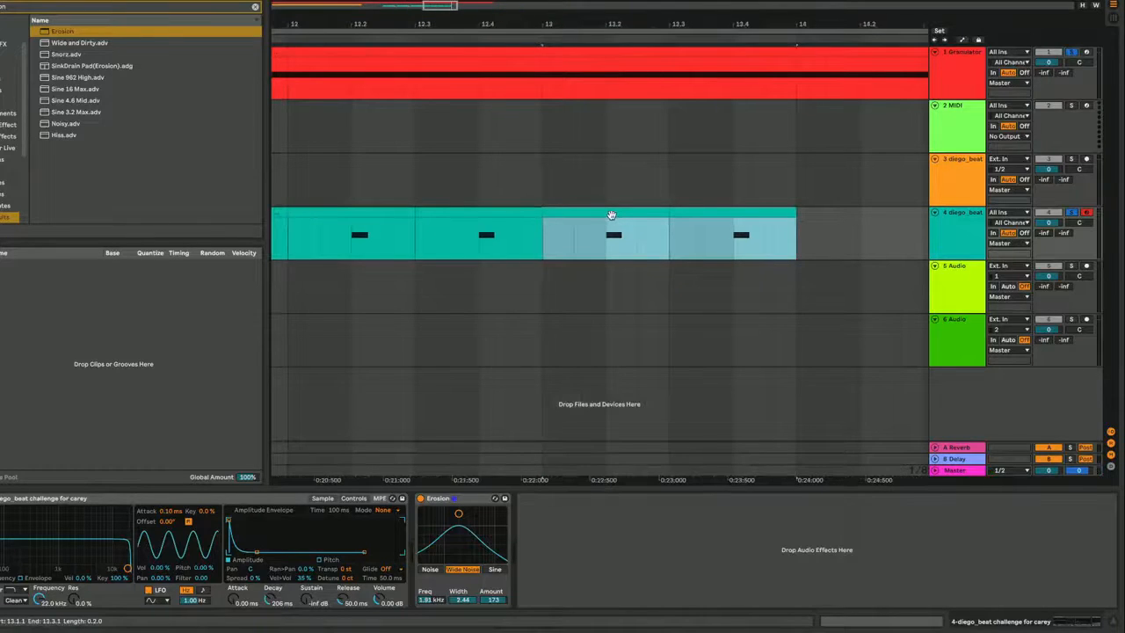
pyautogui.hotkey('ctrl', 'd')
pyautogui.hotkey('ctrl', 'd')
pyautogui.hotkey('ctrl', 'd')
pyautogui.press('space')
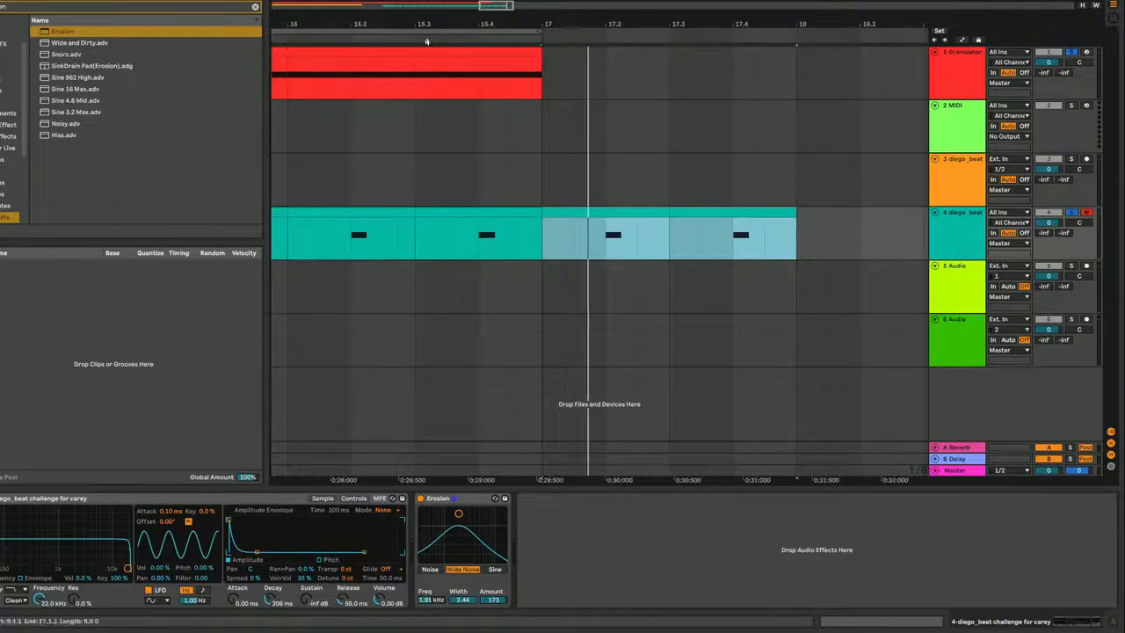
# - Loop the arrangement from bar 9 to bar 17 while playing the Granulator and Simpler tracks together
pyautogui.moveTo(544, 34); pyautogui.dragTo(454, 35)
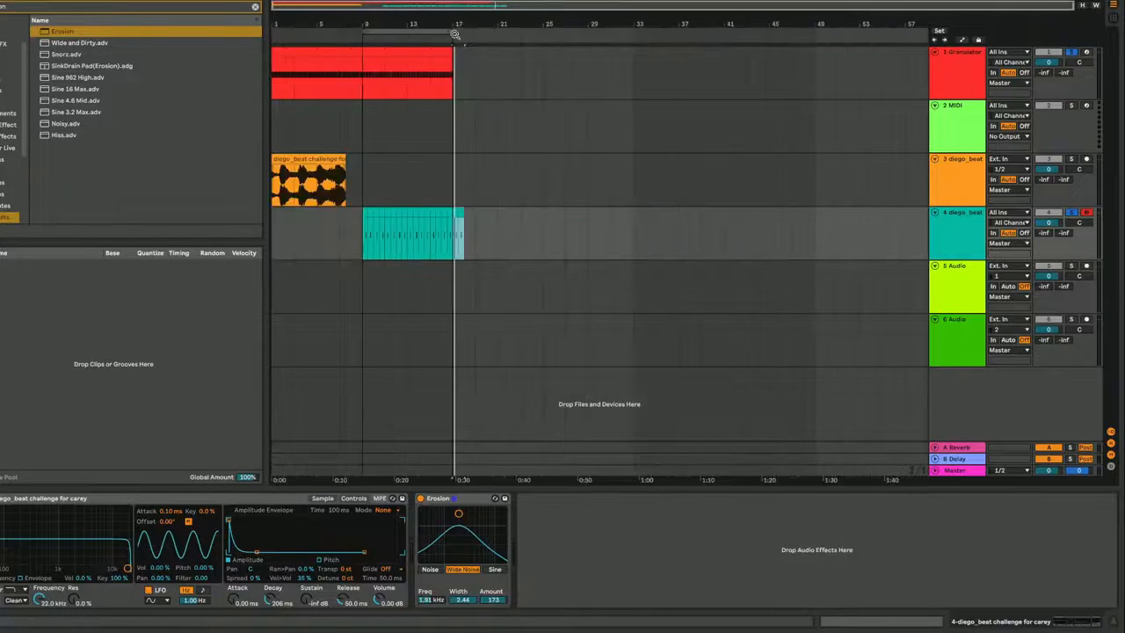
pyautogui.click(366, 234)
pyautogui.keyDown('shift'); pyautogui.click(454, 237); pyautogui.keyUp('shift')
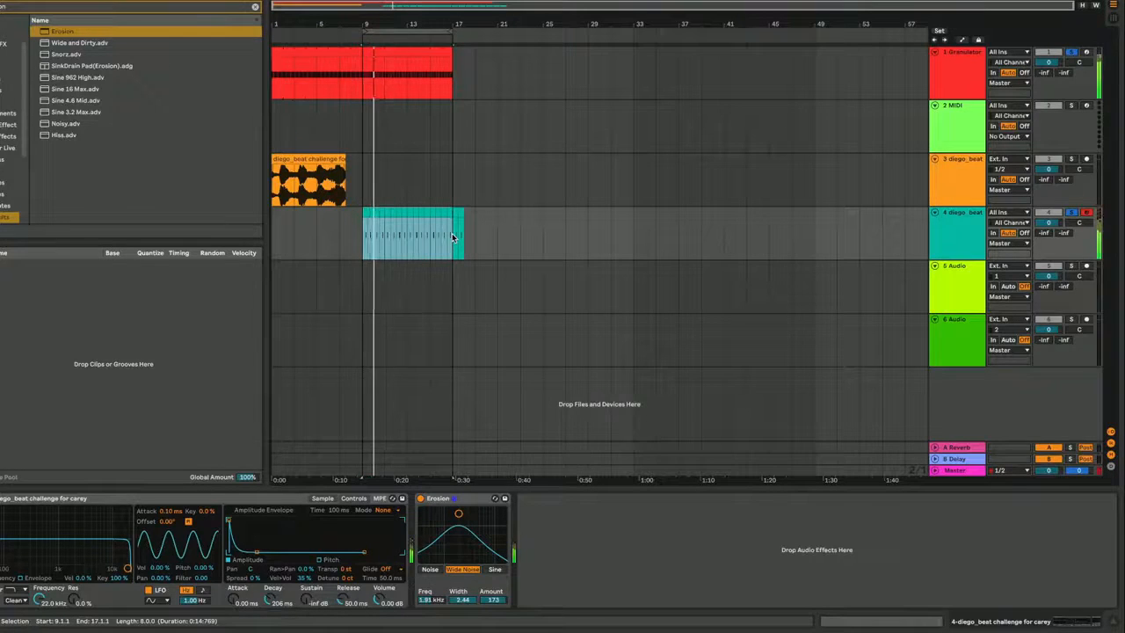
pyautogui.moveTo(451, 196); pyautogui.dragTo(358, 196)
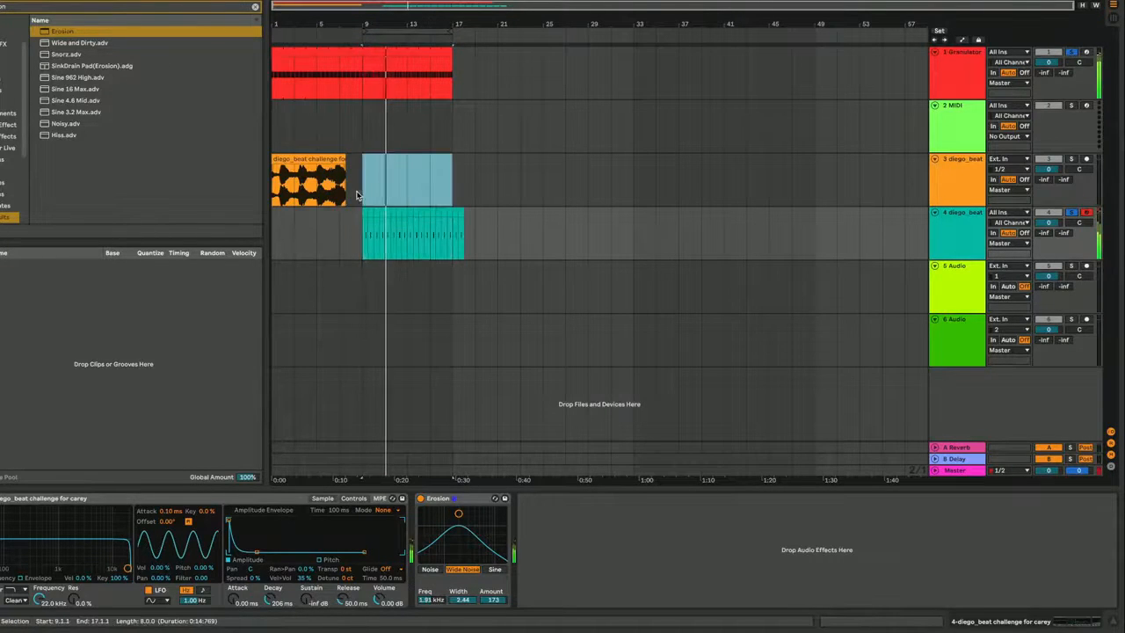
pyautogui.press('super+l')
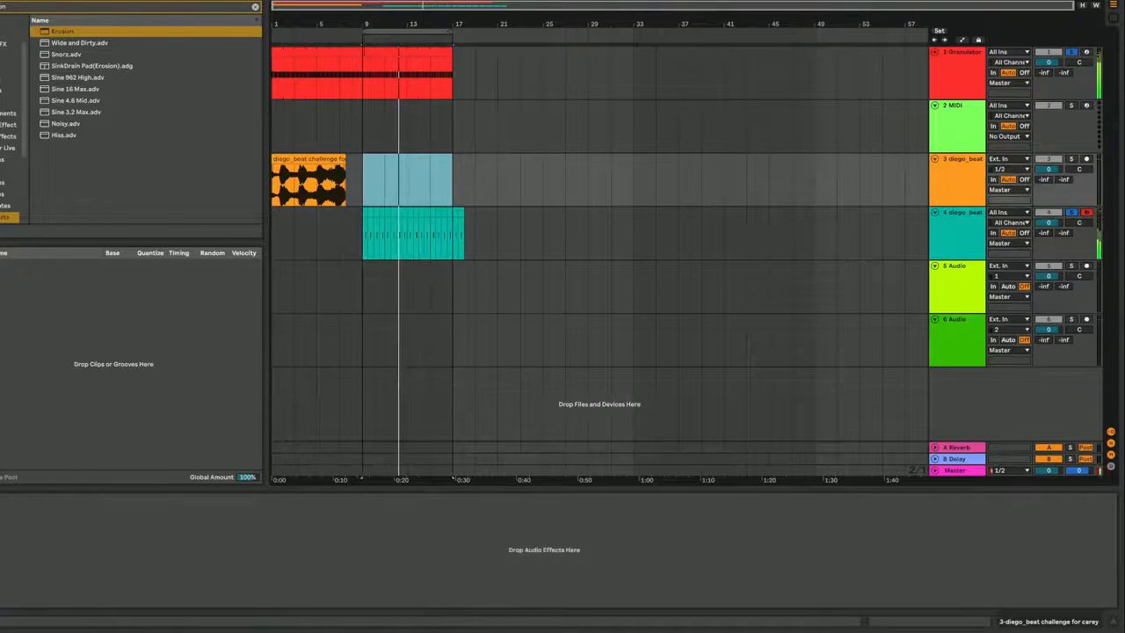
pyautogui.moveTo(365, 29); pyautogui.dragTo(385, 28)
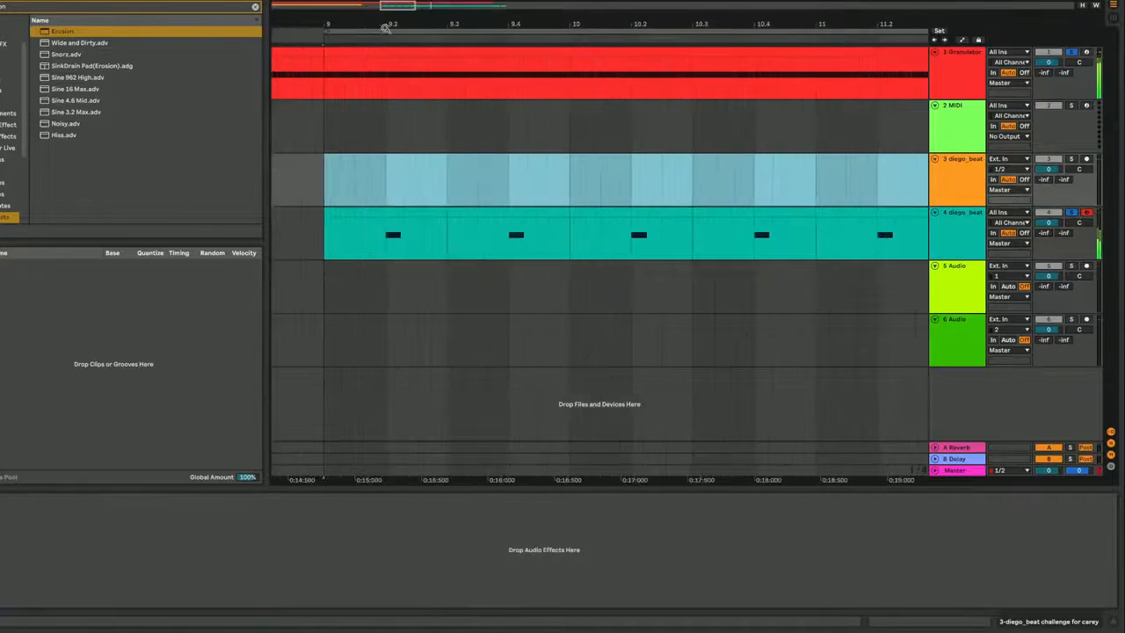
# - Insert a MIDI track below the Simpler track and load the diego_beat clip into it as a Simpler sample
pyautogui.click(960, 239)
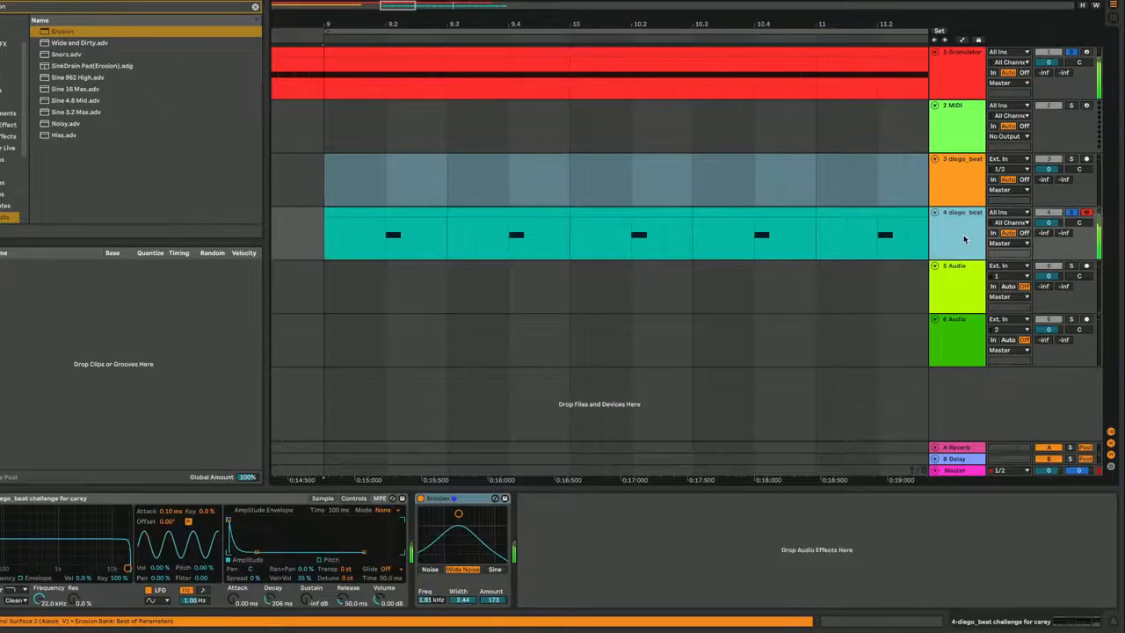
pyautogui.press('super+shift+t')
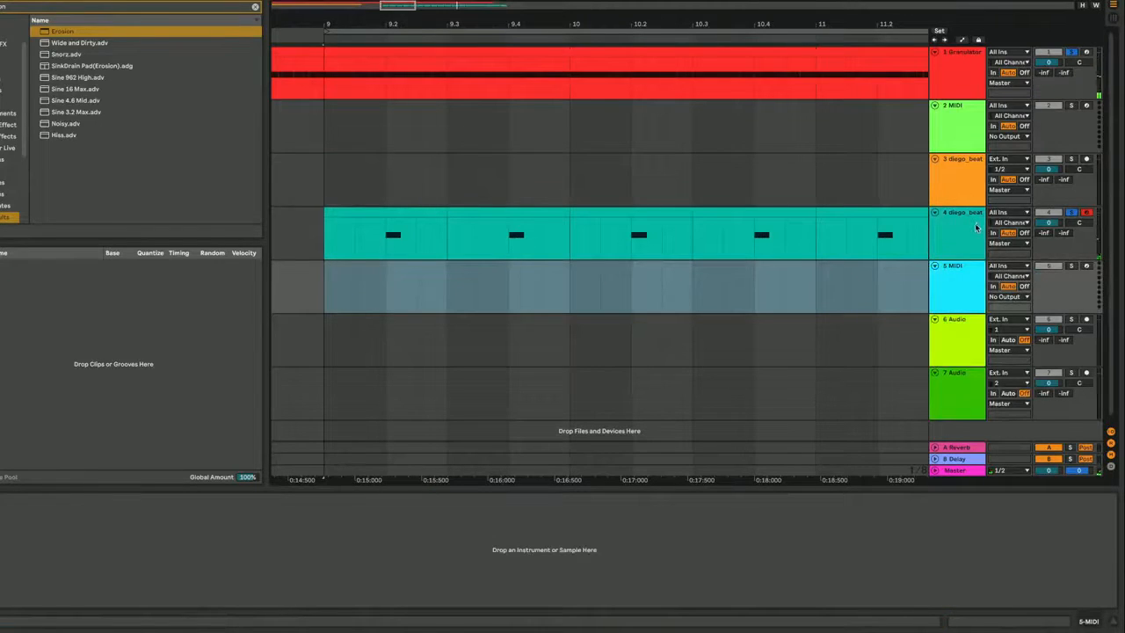
pyautogui.click(975, 229)
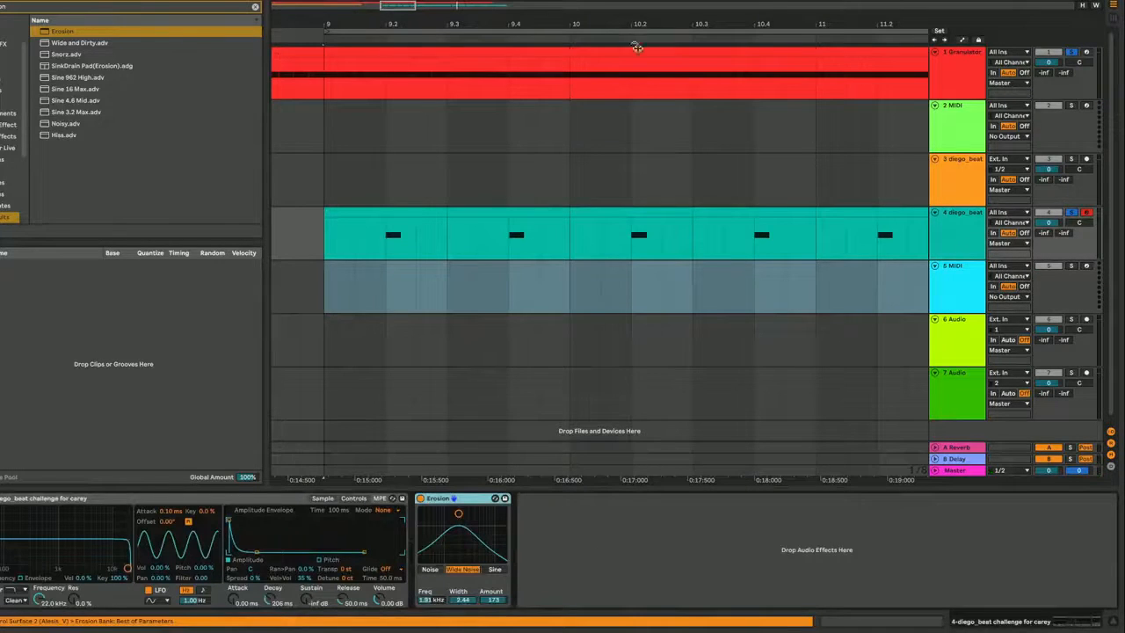
pyautogui.moveTo(755, 15); pyautogui.dragTo(383, 23)
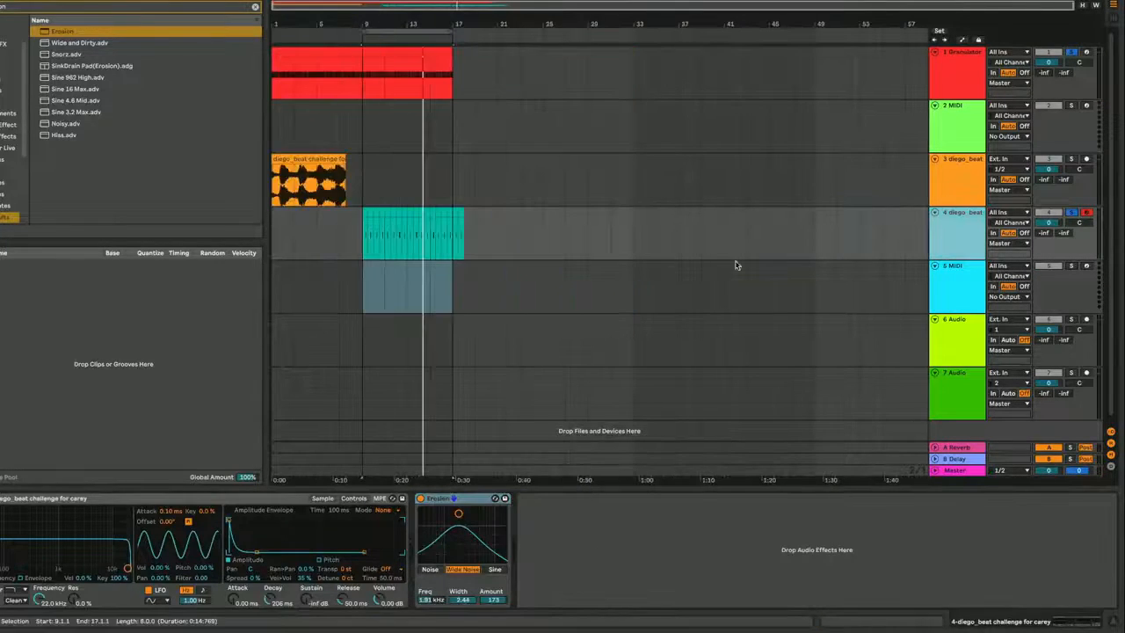
pyautogui.click(974, 282)
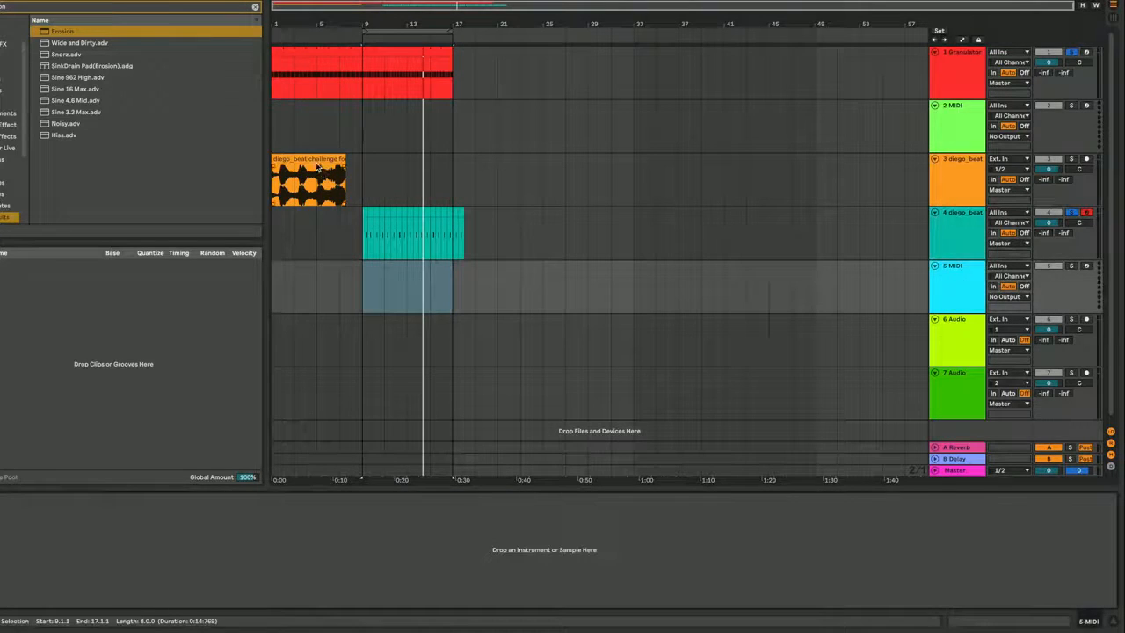
pyautogui.moveTo(318, 167); pyautogui.dragTo(211, 557)
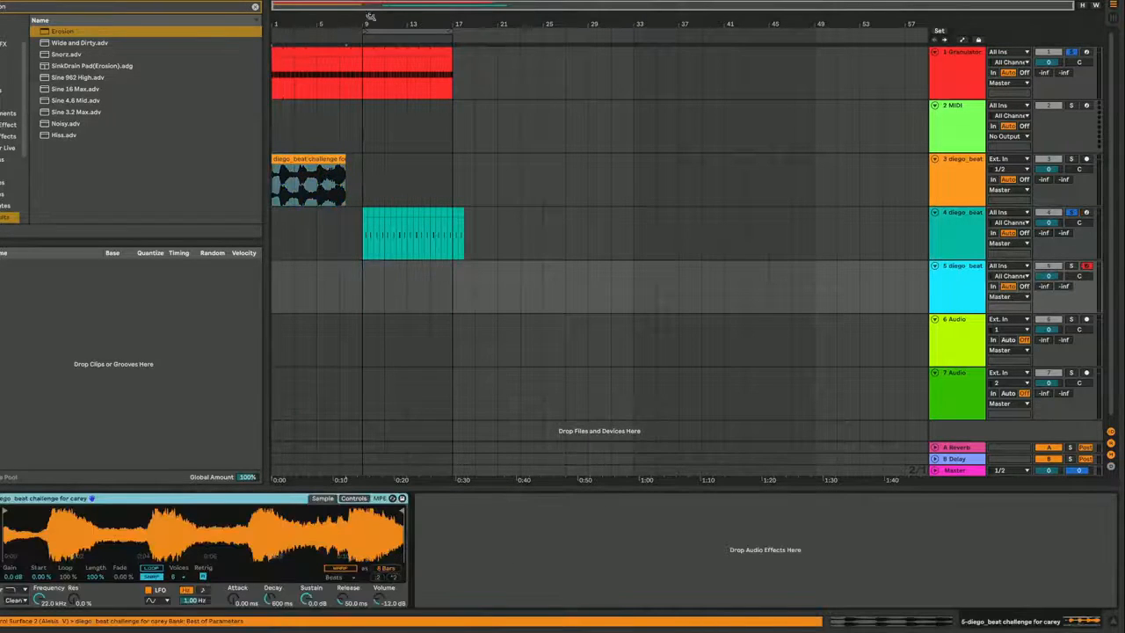
# - Rename the first Simpler track, which holds the repeated pattern, as snare
pyautogui.moveTo(370, 16); pyautogui.dragTo(369, 18)
pyautogui.click(971, 233)
pyautogui.write('snar')
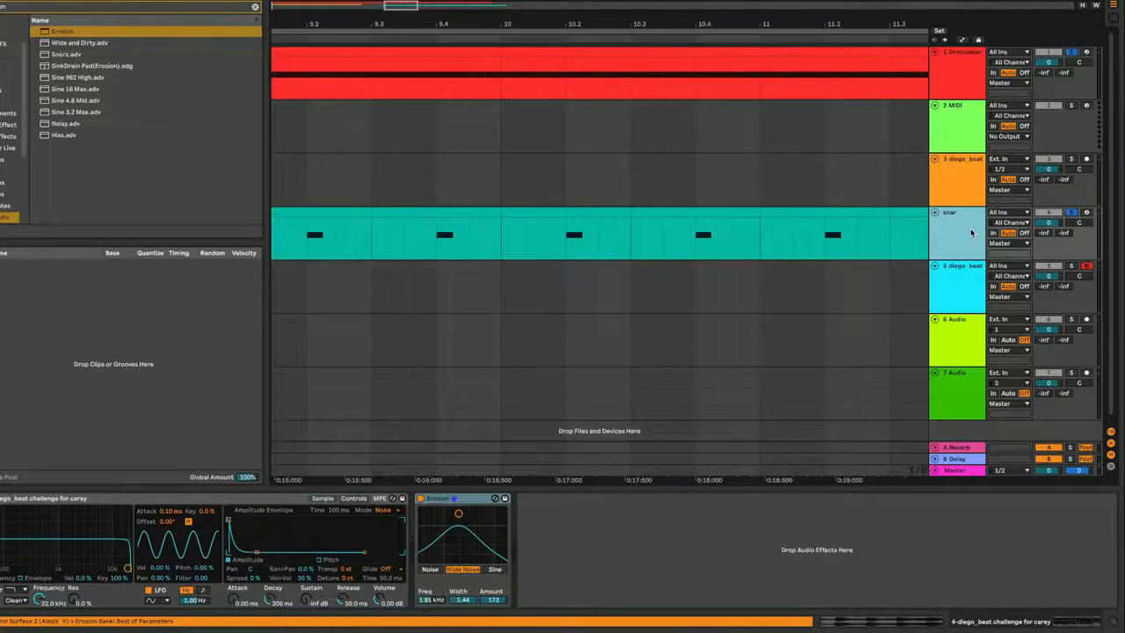
pyautogui.write('e')
pyautogui.press('Return')
# - Trim the new Simpler's sample to the first swell and set its volume to 0 dB, decay to 736 ms and sustain to -65 dB
pyautogui.hscroll(-5, 766, 298)
pyautogui.rightClick(762, 297)
pyautogui.click(536, 300)
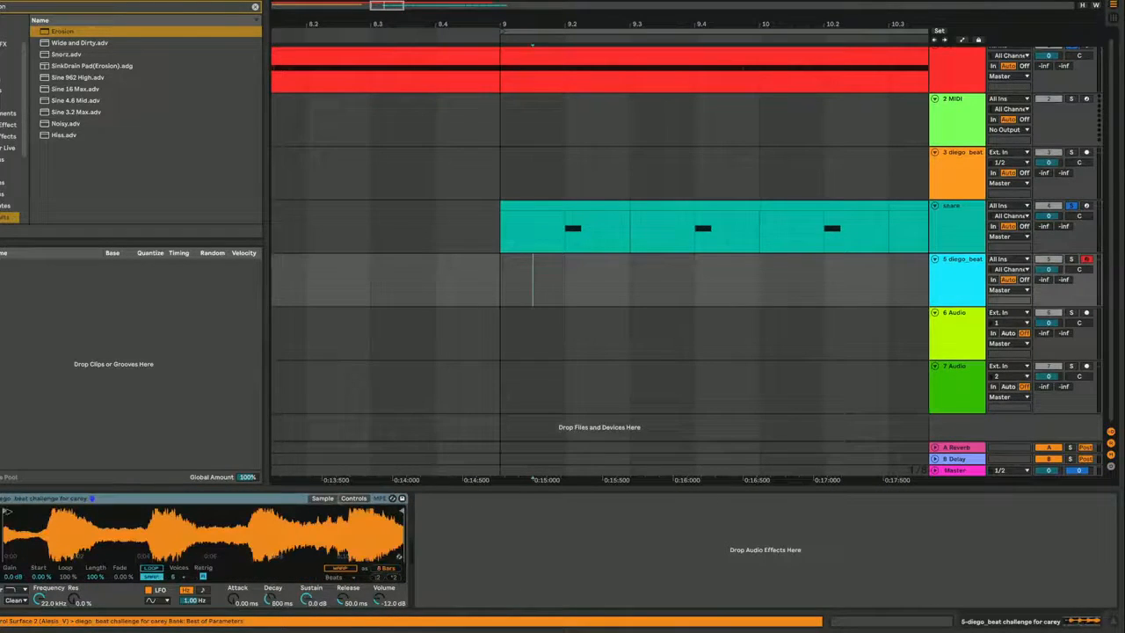
pyautogui.moveTo(7, 511); pyautogui.dragTo(41, 511)
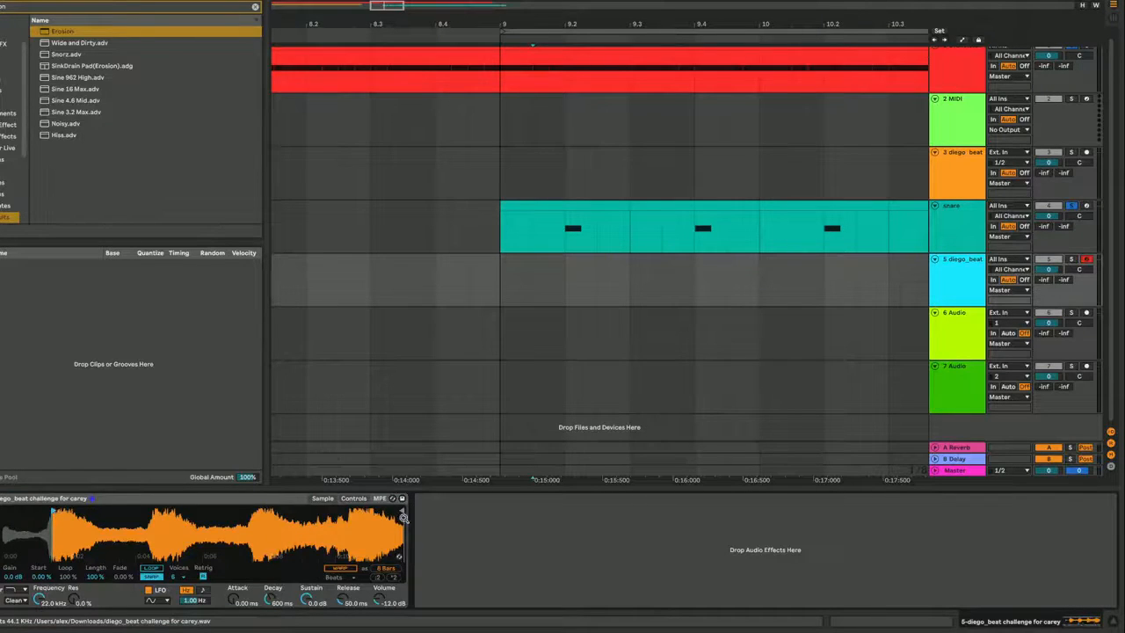
pyautogui.moveTo(403, 514); pyautogui.dragTo(73, 513)
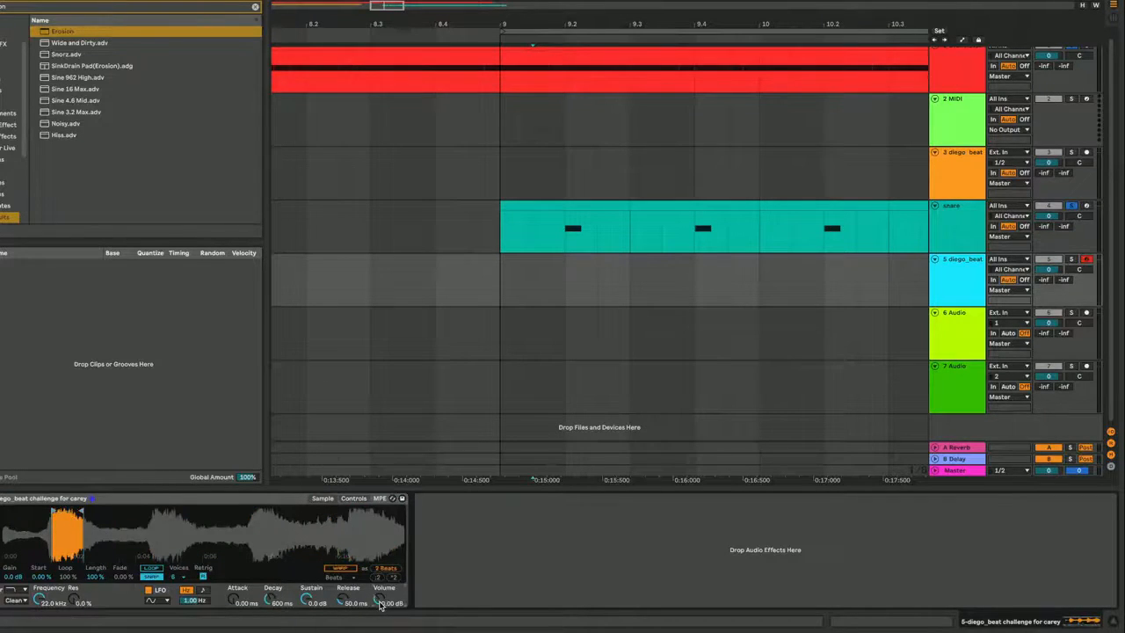
pyautogui.click(354, 498)
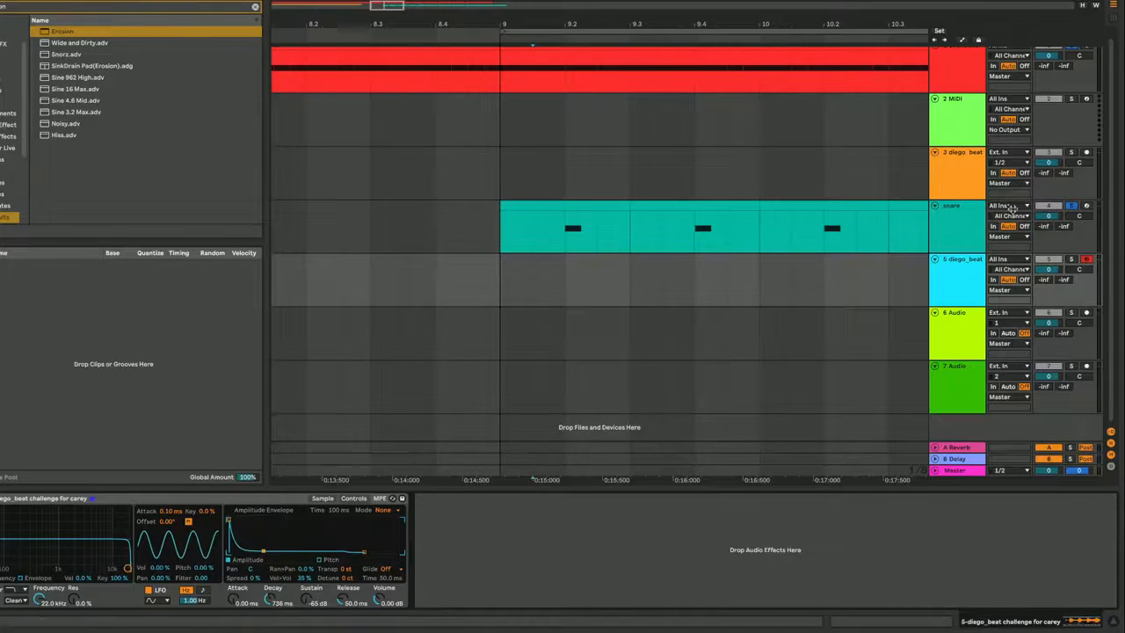
# - Solo the new Simpler track and create a two-beat MIDI clip at bar 9 with a sixteenth-note C3 at its start
pyautogui.rightClick(526, 281)
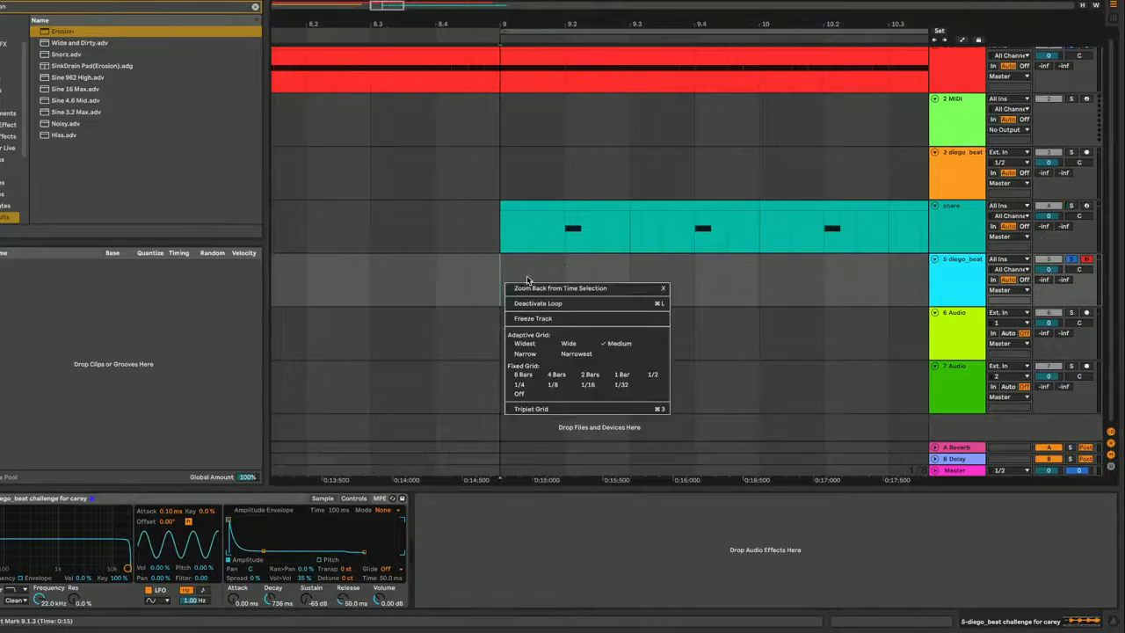
pyautogui.click(576, 273)
pyautogui.moveTo(628, 264); pyautogui.dragTo(500, 259)
pyautogui.press('super+shift+m')
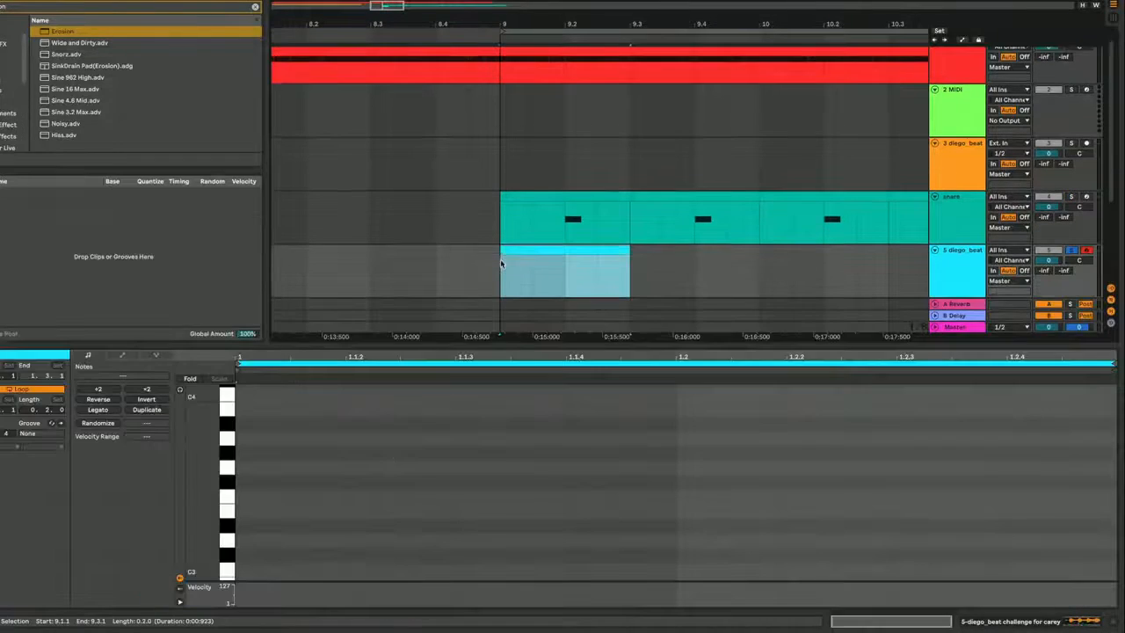
pyautogui.doubleClick(288, 569)
pyautogui.press('space')
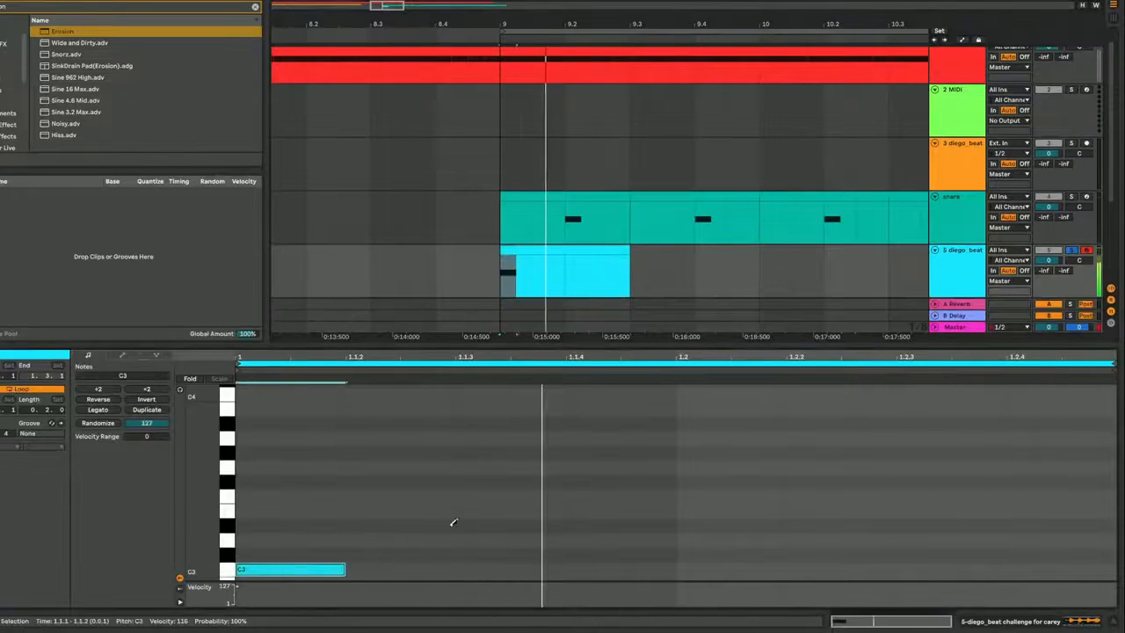
# - Transpose the soloed Simpler to -24 st and shape its amplitude envelope to a 656 ms decay with -inf dB sustain
pyautogui.click(966, 275)
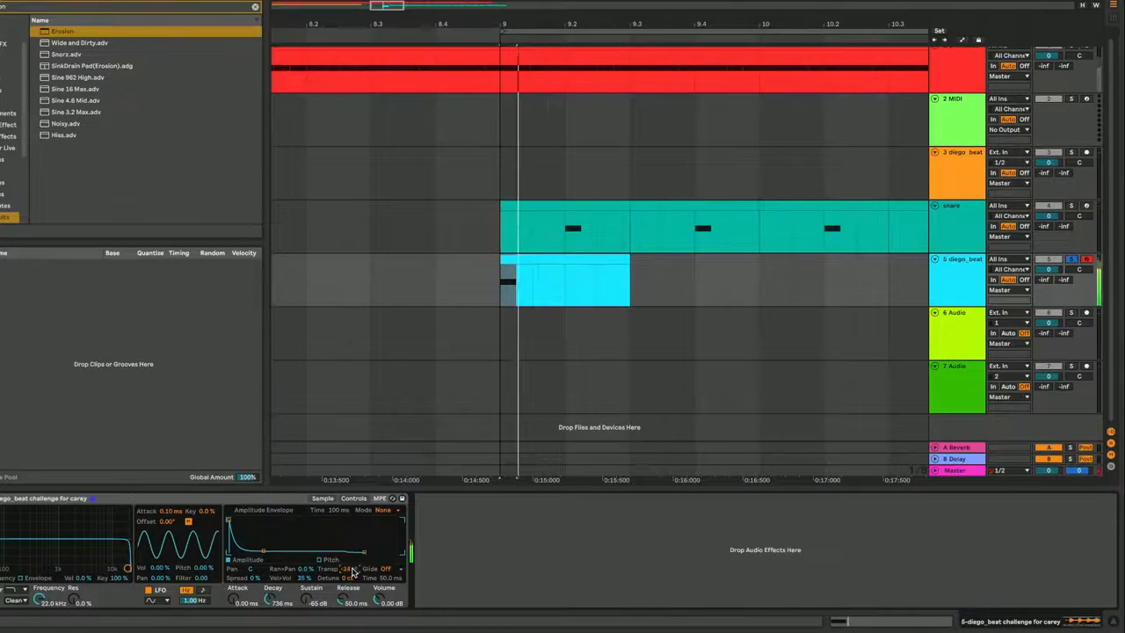
pyautogui.click(324, 498)
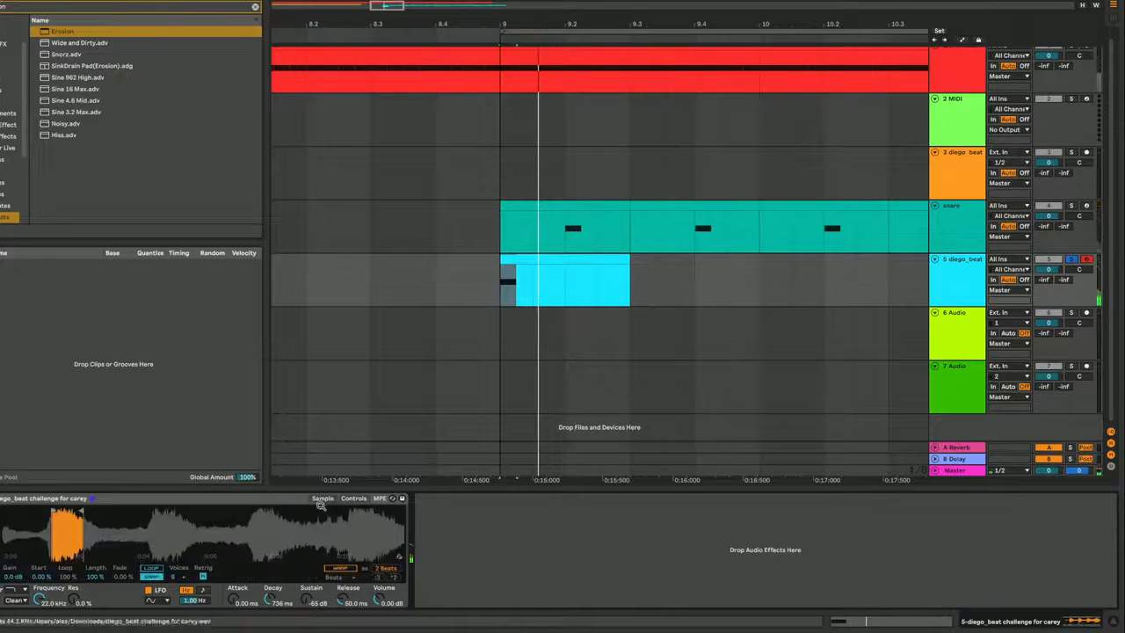
pyautogui.click(353, 498)
pyautogui.press('space')
pyautogui.moveTo(255, 551); pyautogui.dragTo(262, 553)
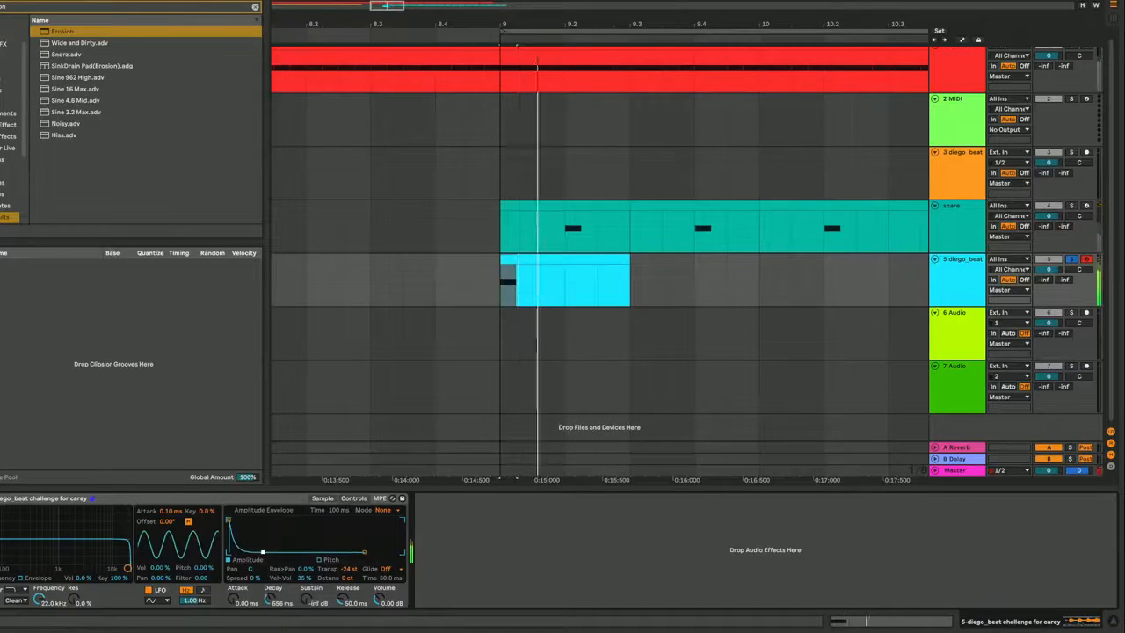
# - Lower the soloed Simpler's transposition to -48 st and play the loop to check the deeper sound
pyautogui.click(332, 498)
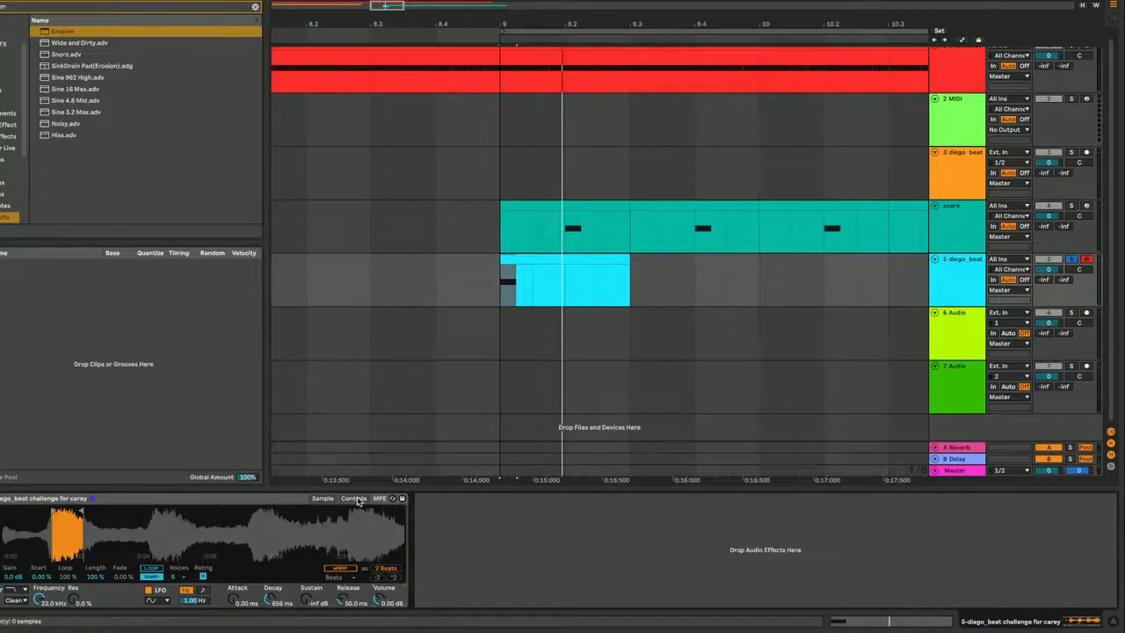
pyautogui.click(354, 498)
pyautogui.moveTo(357, 571); pyautogui.dragTo(357, 592)
pyautogui.press('space')
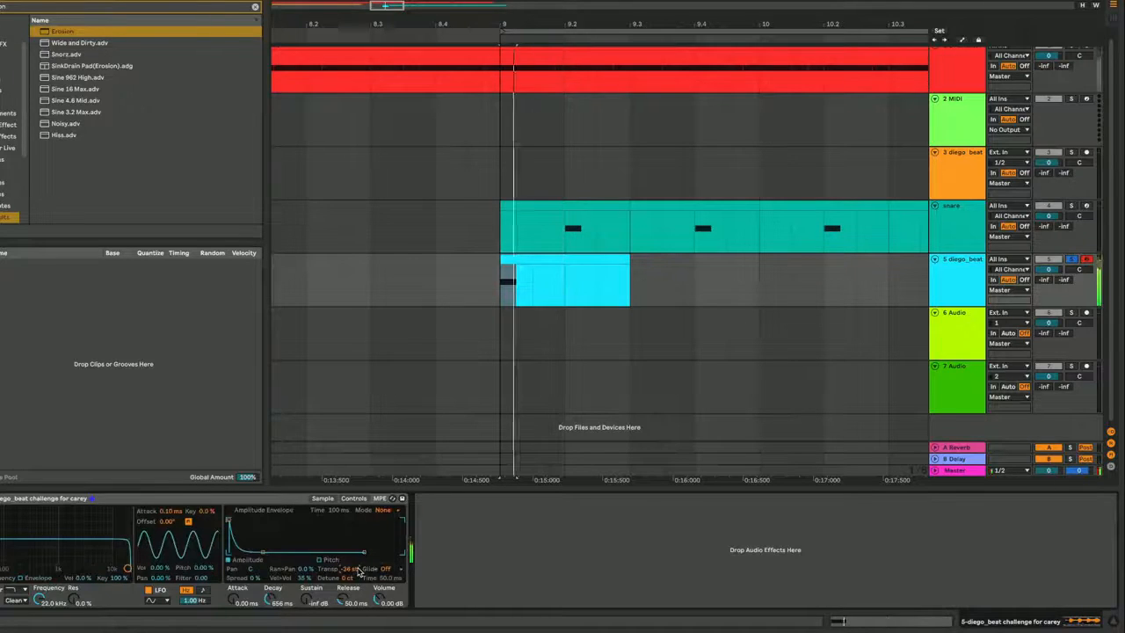
pyautogui.press('space')
pyautogui.press('space')
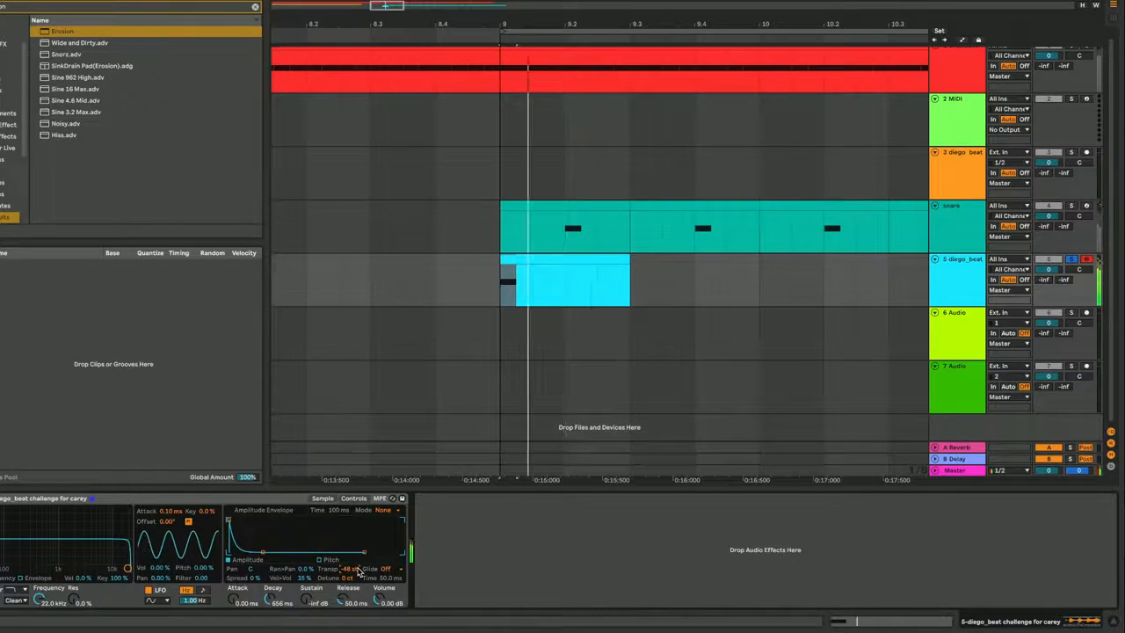
# - Add a Compressor after the Simpler, enable Makeup and set its threshold to -35 dB
pyautogui.hotkey('ctrl', 'f')
pyautogui.write('comp')
pyautogui.press('Down')
pyautogui.press('Down')
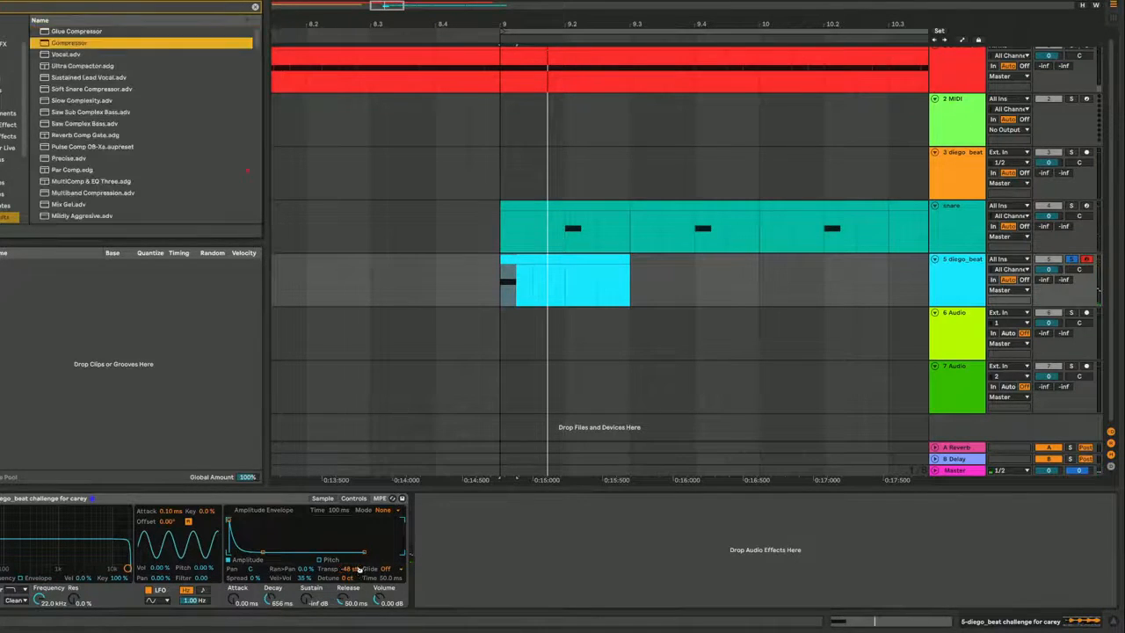
pyautogui.press('Return')
pyautogui.moveTo(485, 512); pyautogui.dragTo(484, 580)
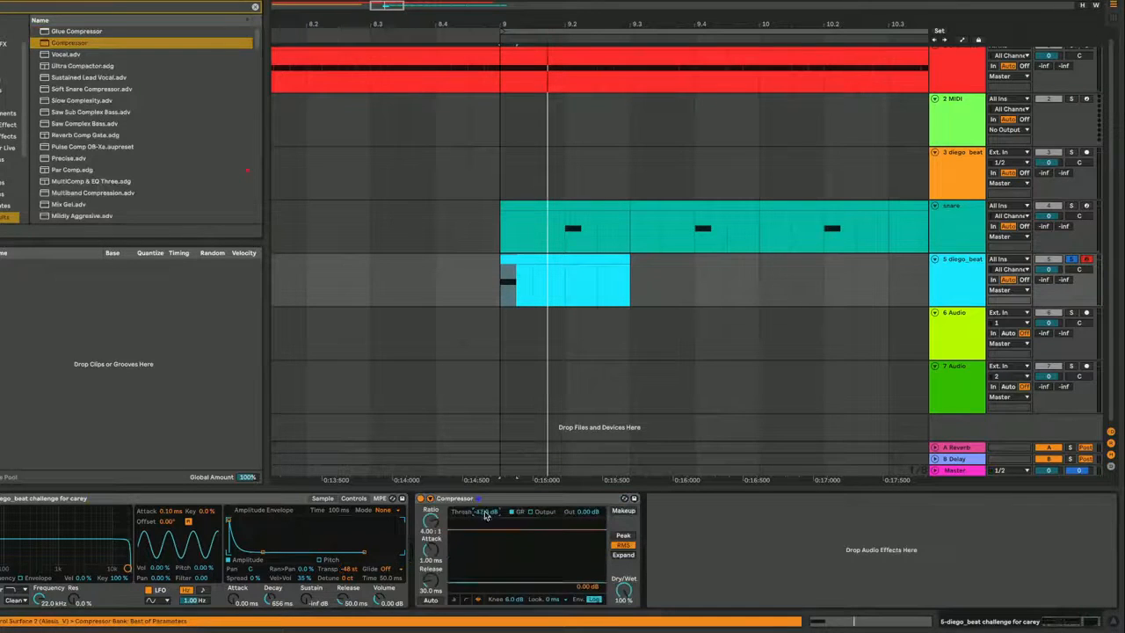
pyautogui.click(620, 511)
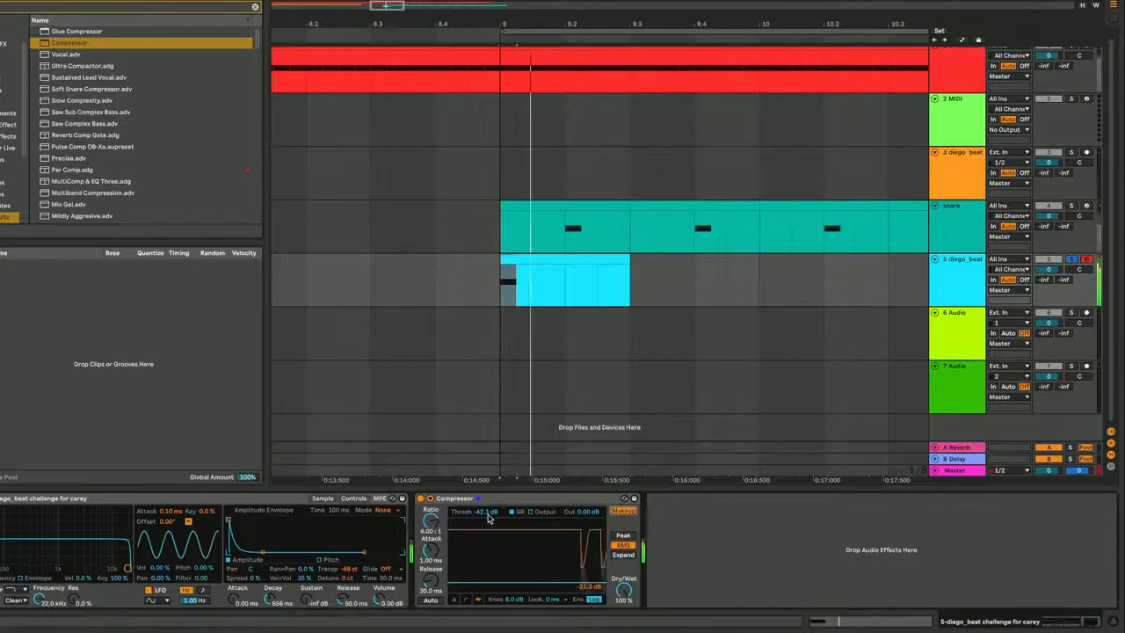
pyautogui.moveTo(488, 518); pyautogui.dragTo(489, 512)
# - Unsolo the new Simpler track and play its clip together with the snare and the other tracks
pyautogui.keyDown('super'); pyautogui.click(1073, 206); pyautogui.keyUp('super')
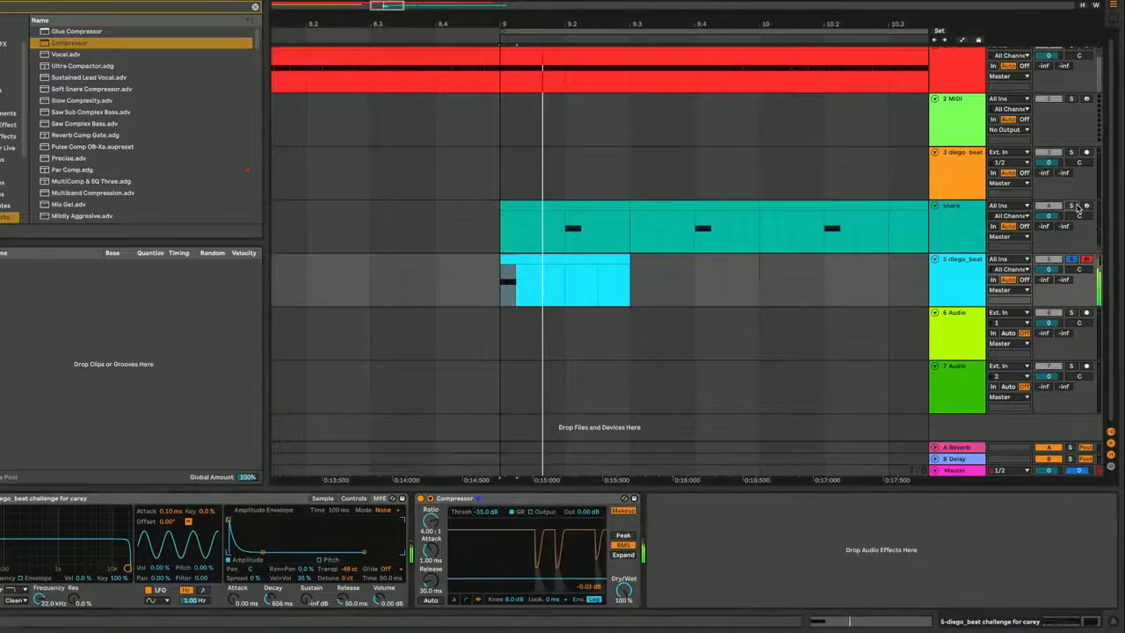
pyautogui.click(565, 284)
pyautogui.click(1072, 207)
pyautogui.press('space')
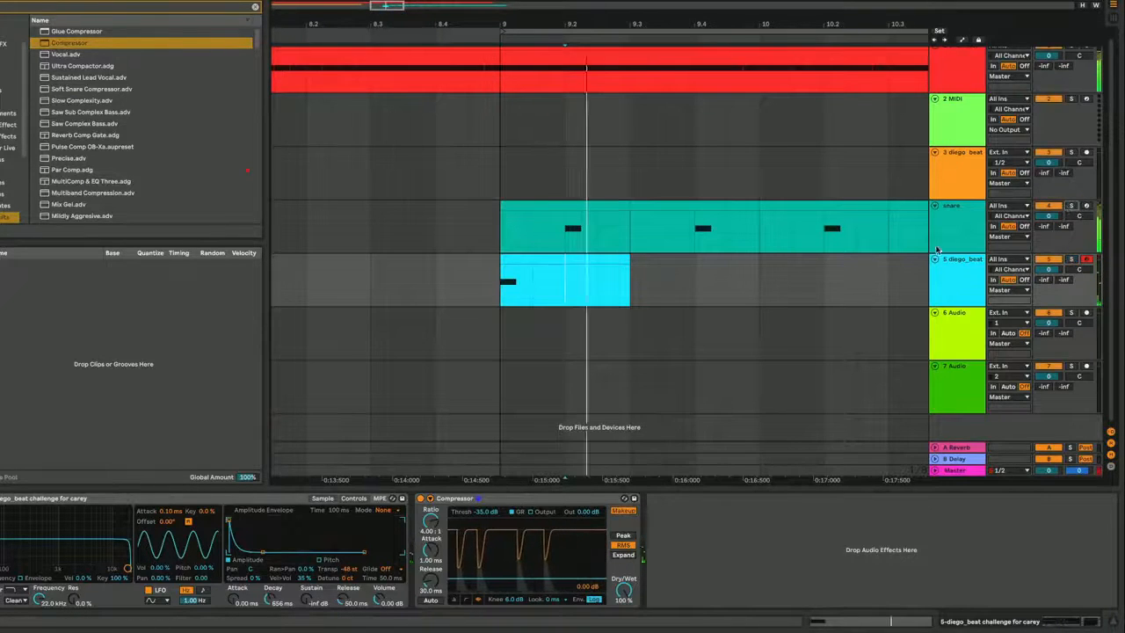
pyautogui.press('space')
pyautogui.click(560, 282)
pyautogui.press('space')
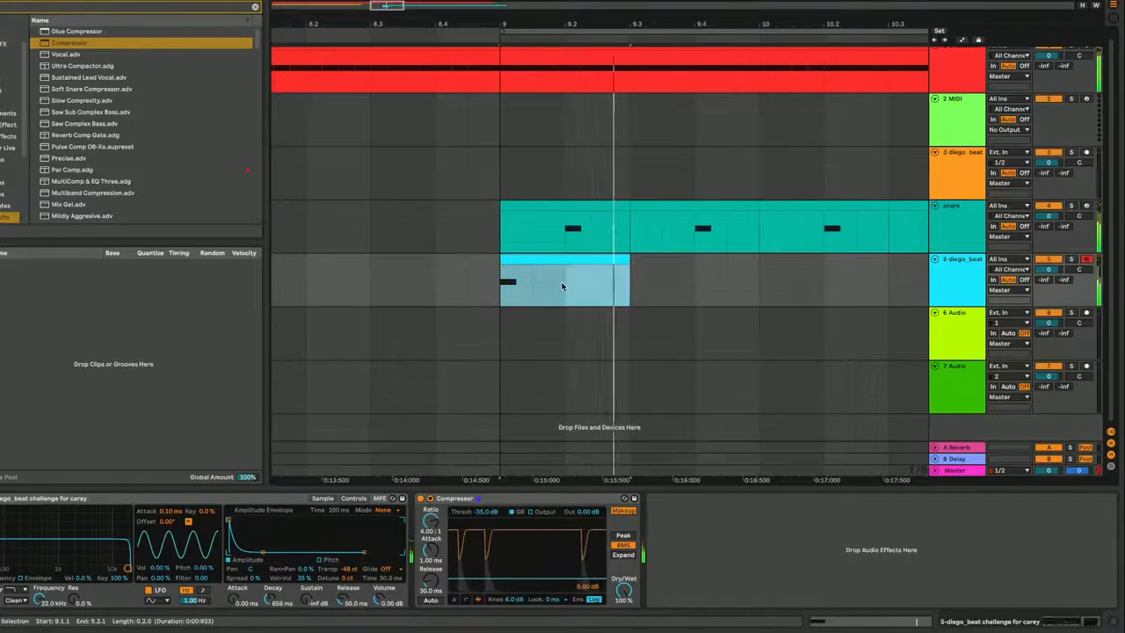
pyautogui.press('space')
# - Add a second sixteenth-note C3 directly after the first one in the new Simpler track's clip
pyautogui.moveTo(557, 284); pyautogui.dragTo(502, 283)
pyautogui.hotkey('shift', 'Tab')
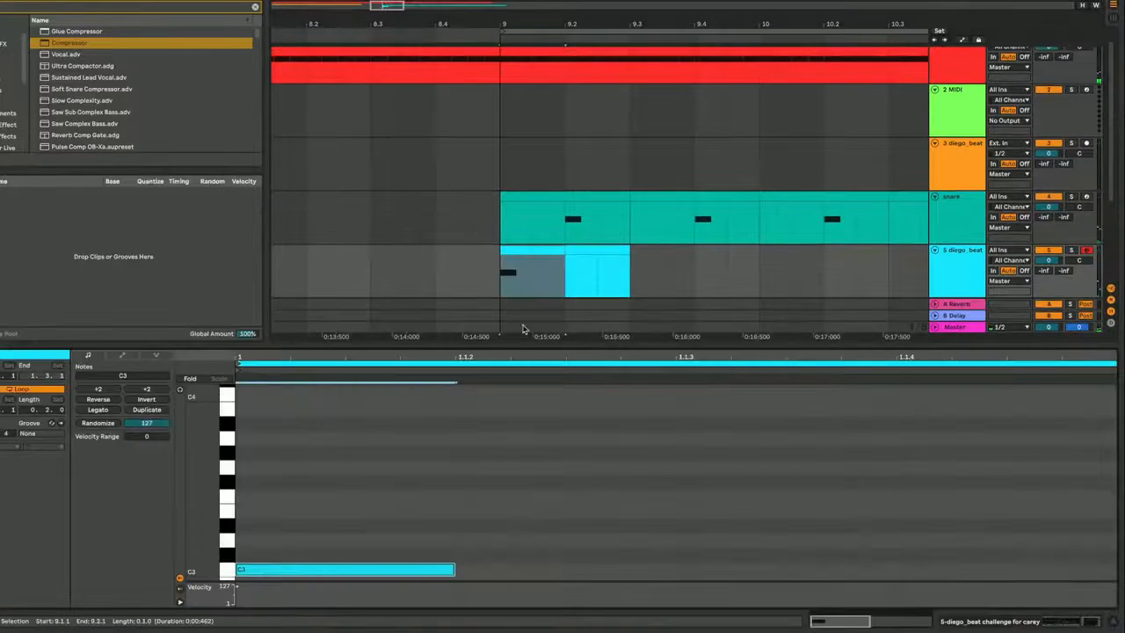
pyautogui.moveTo(518, 564); pyautogui.dragTo(513, 568)
# - Set the new Simpler's filter frequency to 4.49 kHz, resonance to 17 % and velocity-to-volume amount to 64 %
pyautogui.click(959, 256)
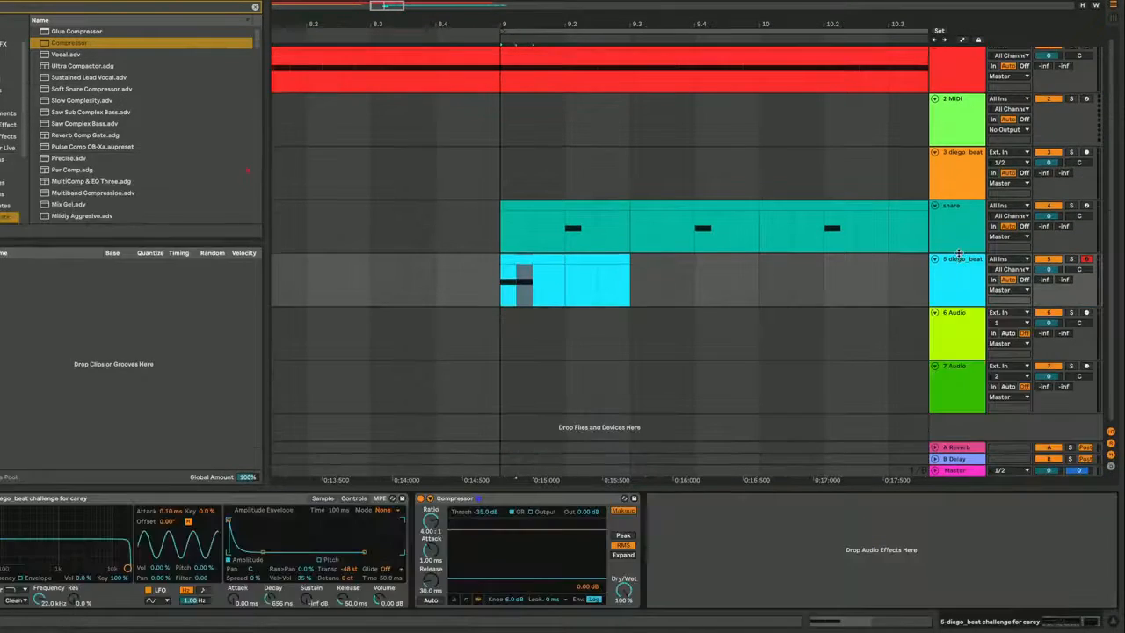
pyautogui.press('space')
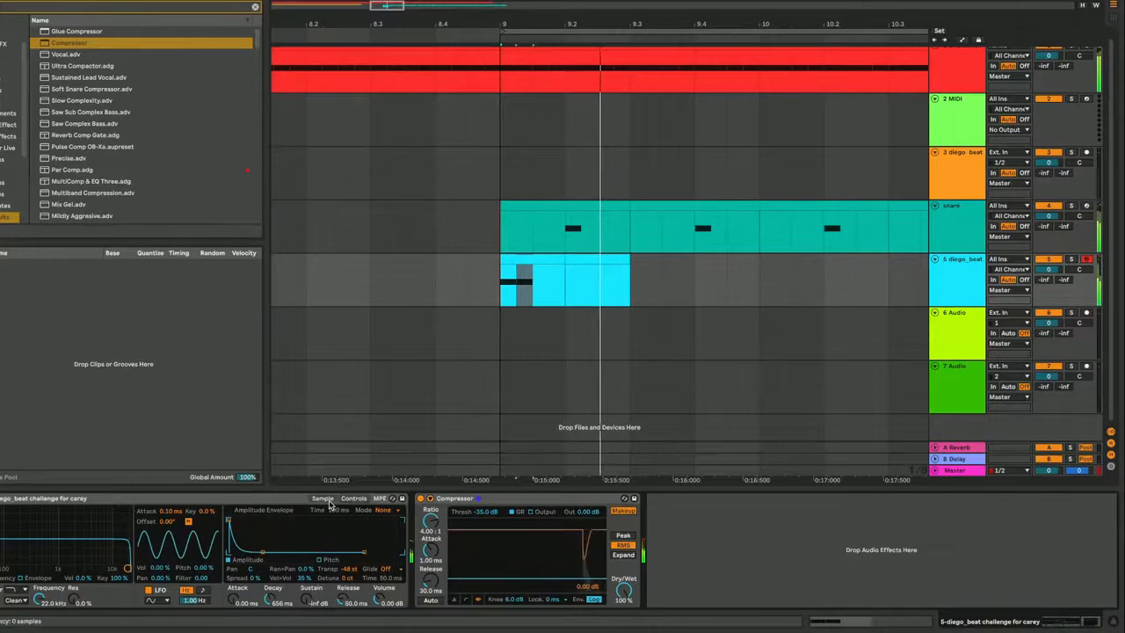
pyautogui.click(364, 499)
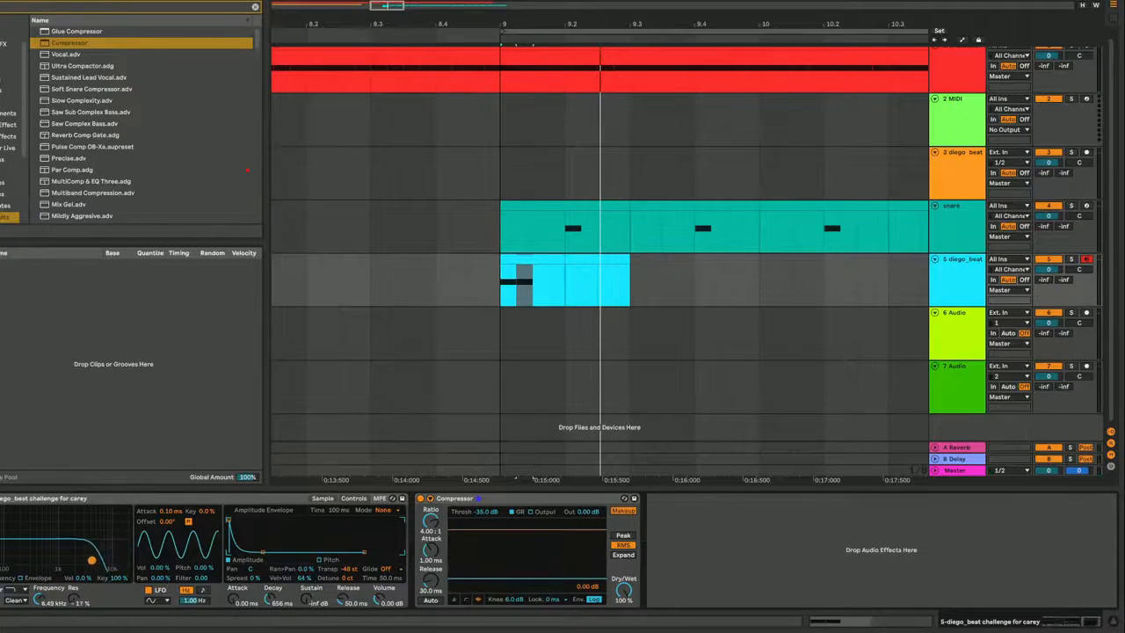
# - Set the second C3's velocity to 78, then try an extra C3 on the fourth sixteenth and remove it
pyautogui.click(531, 258)
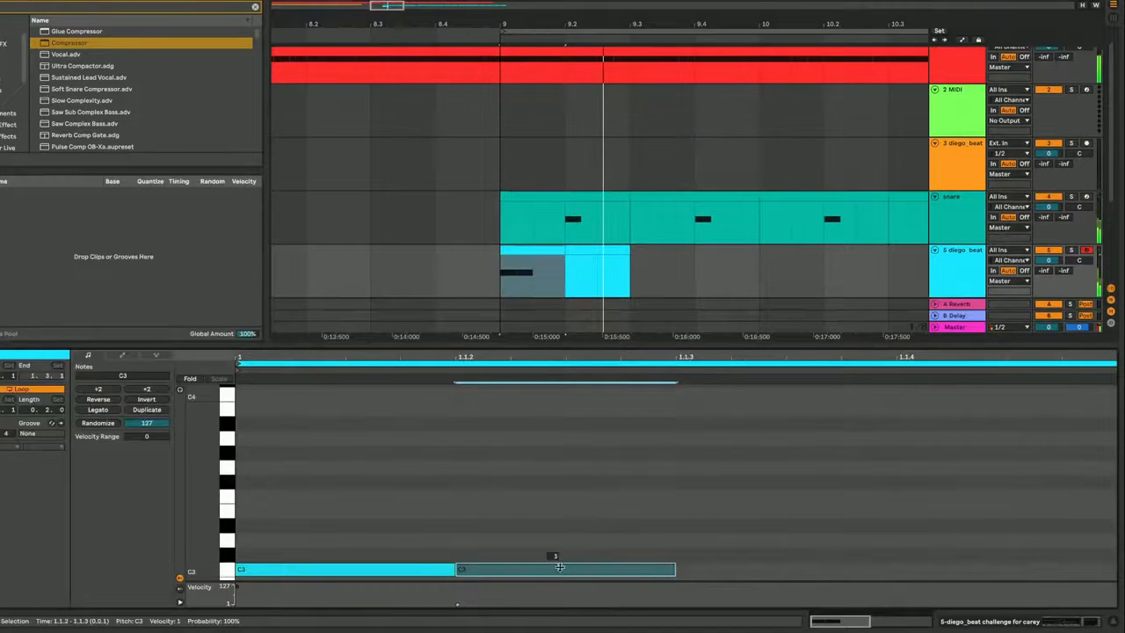
pyautogui.moveTo(559, 568); pyautogui.dragTo(558, 518)
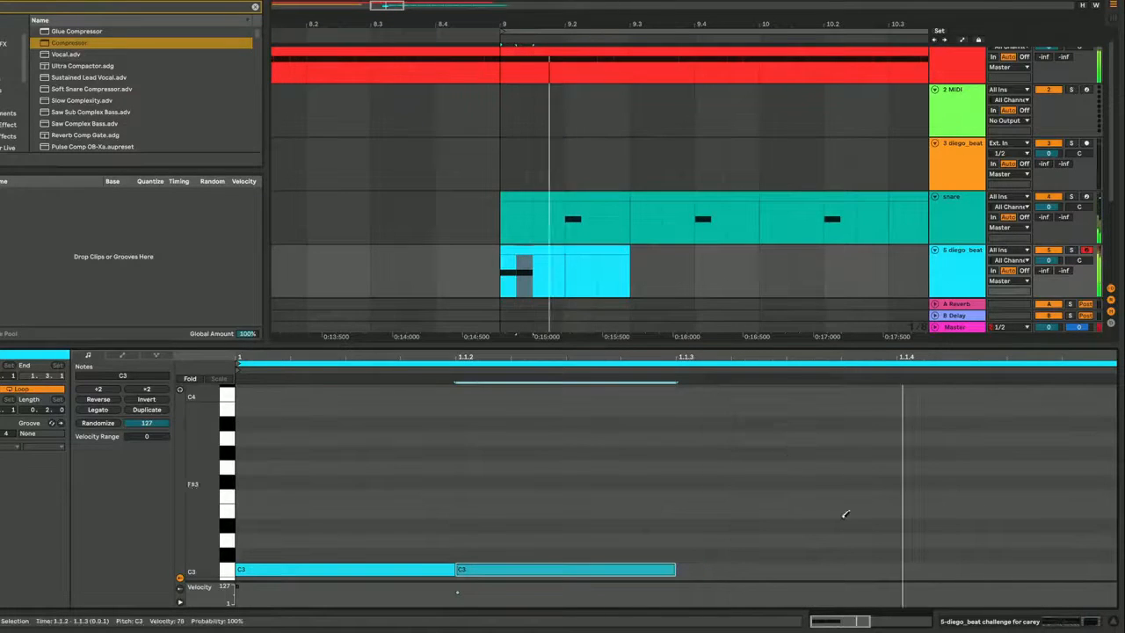
pyautogui.doubleClick(1017, 568)
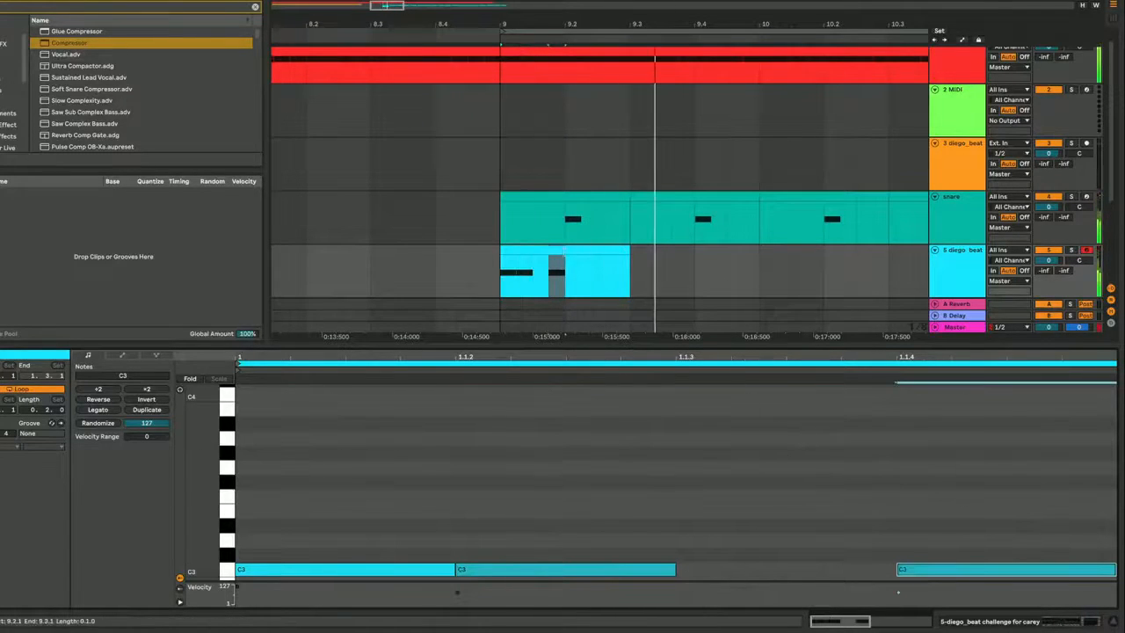
pyautogui.doubleClick(919, 570)
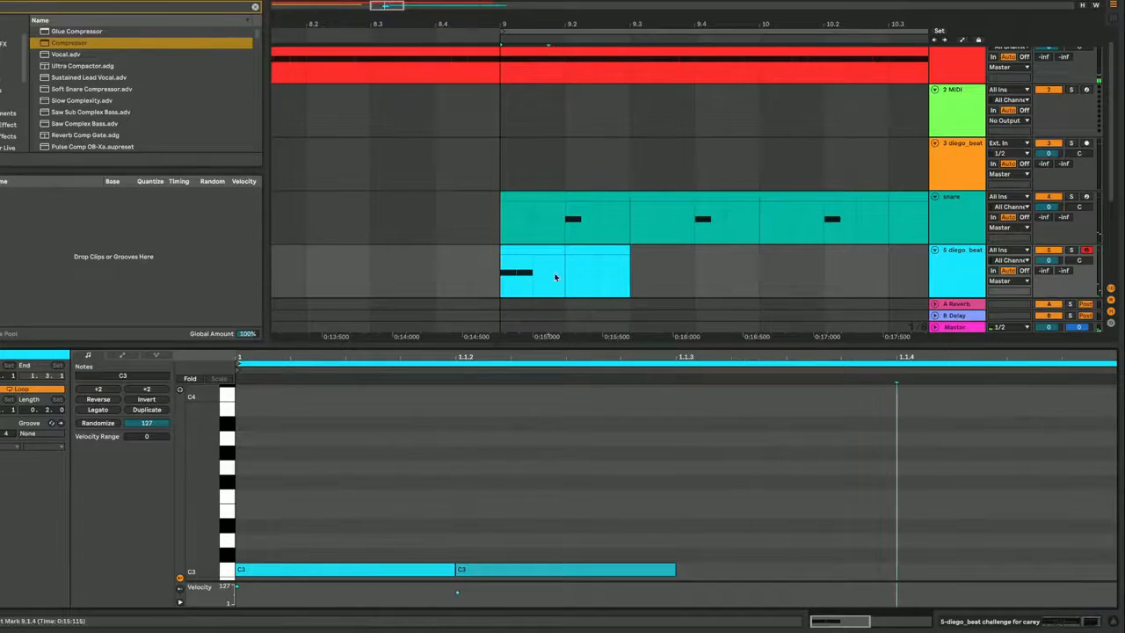
# - Consolidate the two beats at bar 9 on the new Simpler track into one clip and play it back
pyautogui.moveTo(555, 277); pyautogui.dragTo(529, 252)
pyautogui.moveTo(529, 251); pyautogui.dragTo(584, 254)
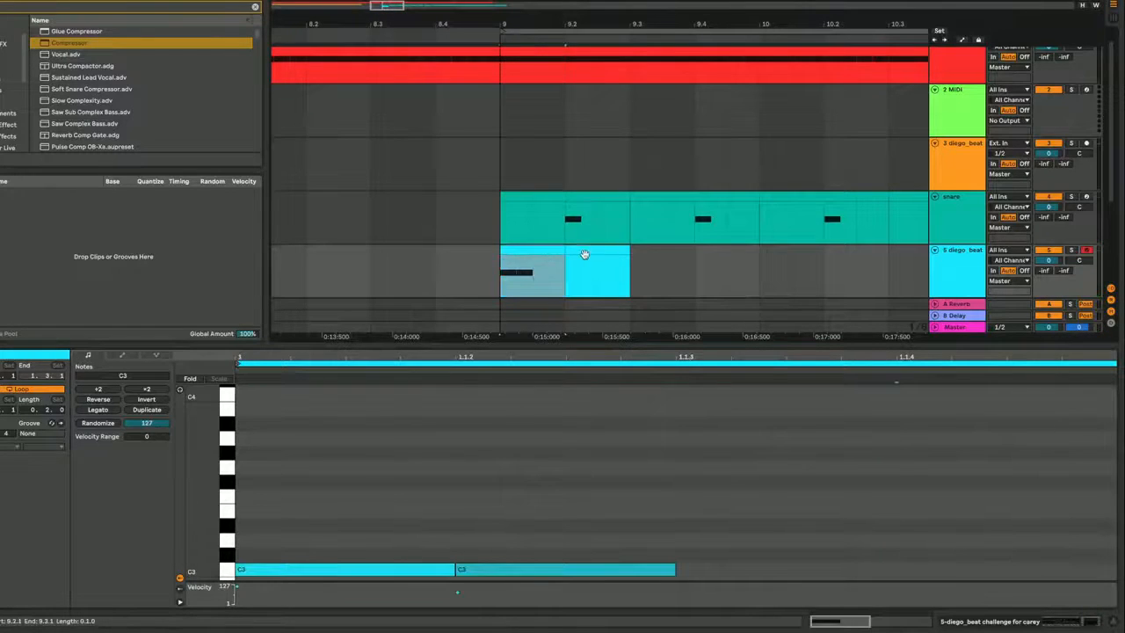
pyautogui.keyDown('shift'); pyautogui.click(584, 254); pyautogui.keyUp('shift')
pyautogui.hotkey('ctrl', 'j')
pyautogui.press('space')
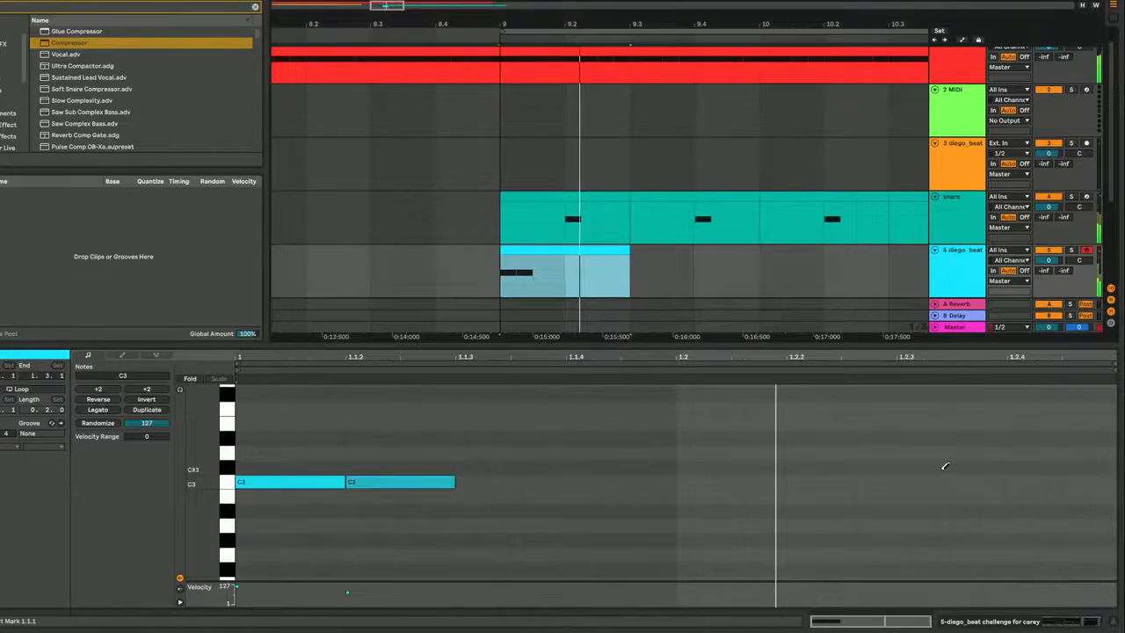
# - Add an eighth-note B2 at position 1.2.3 of the consolidated clip and adjust its velocity
pyautogui.press('space')
pyautogui.doubleClick(928, 465)
pyautogui.hotkey('ctrl', 'z')
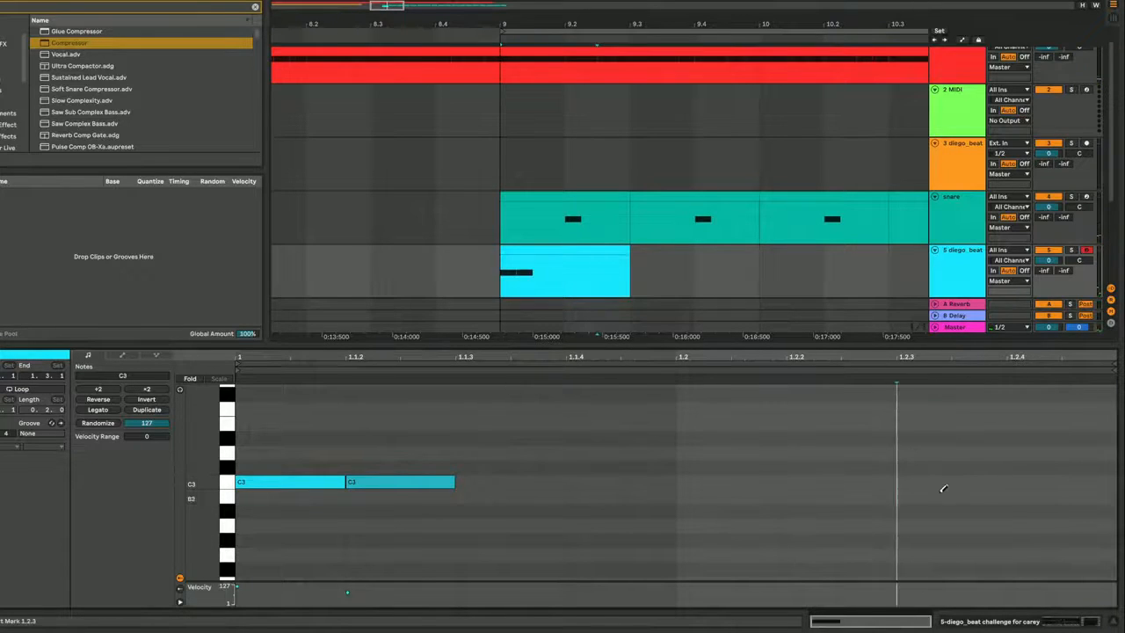
pyautogui.doubleClick(941, 489)
pyautogui.press('space')
pyautogui.moveTo(943, 488); pyautogui.dragTo(944, 474)
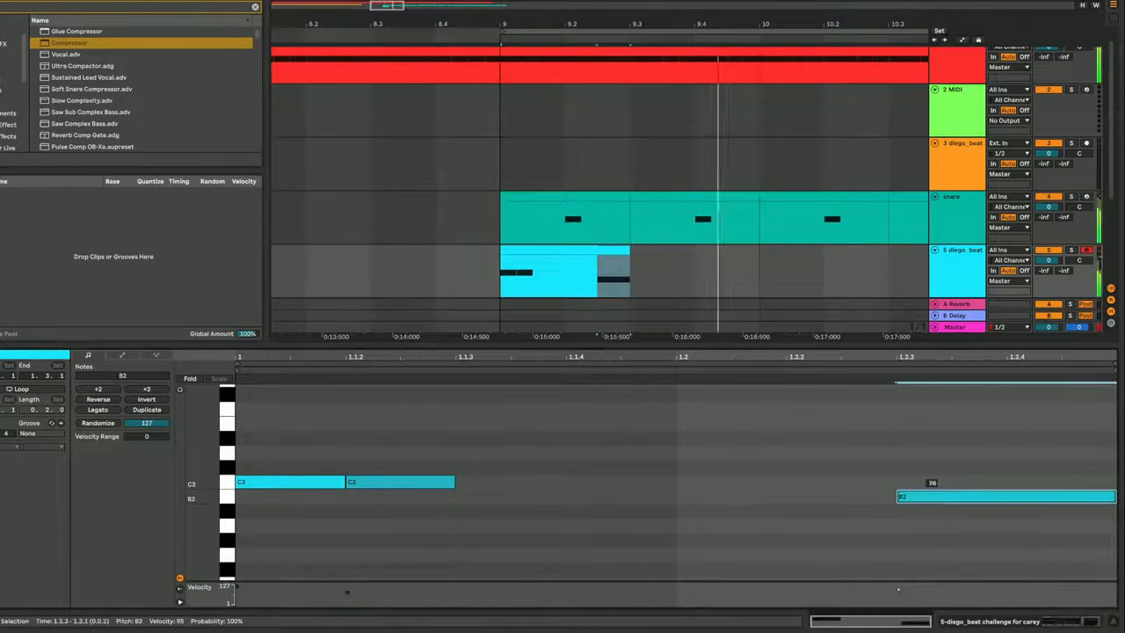
# - Consolidate the pattern with the following empty beats into a one-bar clip and duplicate it to bar 10
pyautogui.moveTo(761, 287); pyautogui.dragTo(502, 286)
pyautogui.hotkey('ctrl', 'j')
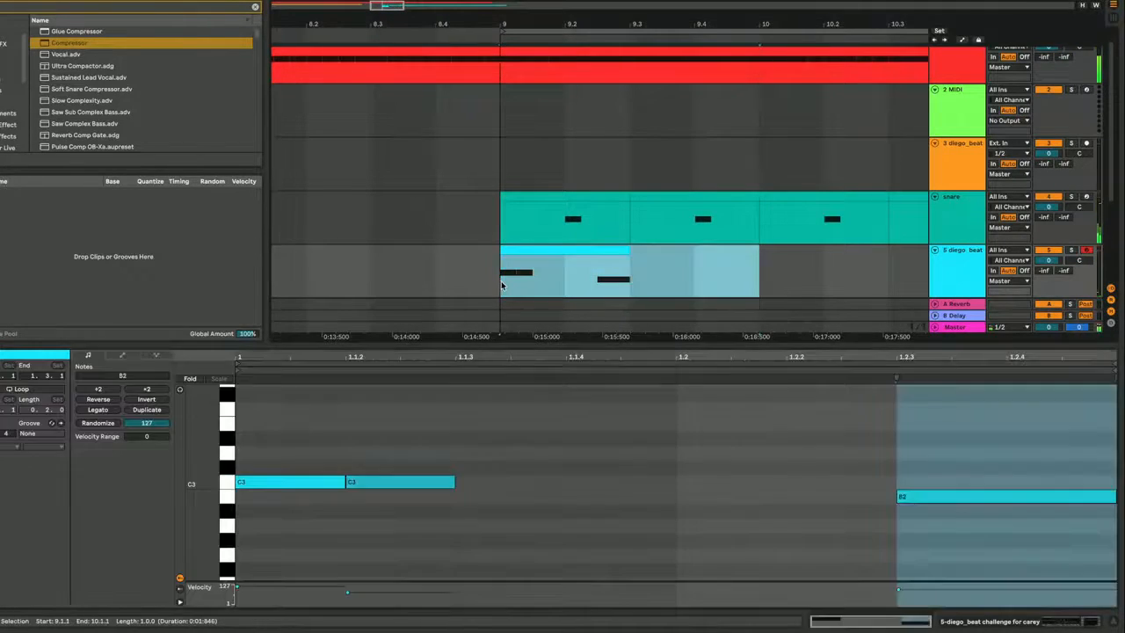
pyautogui.hotkey('ctrl', 'd')
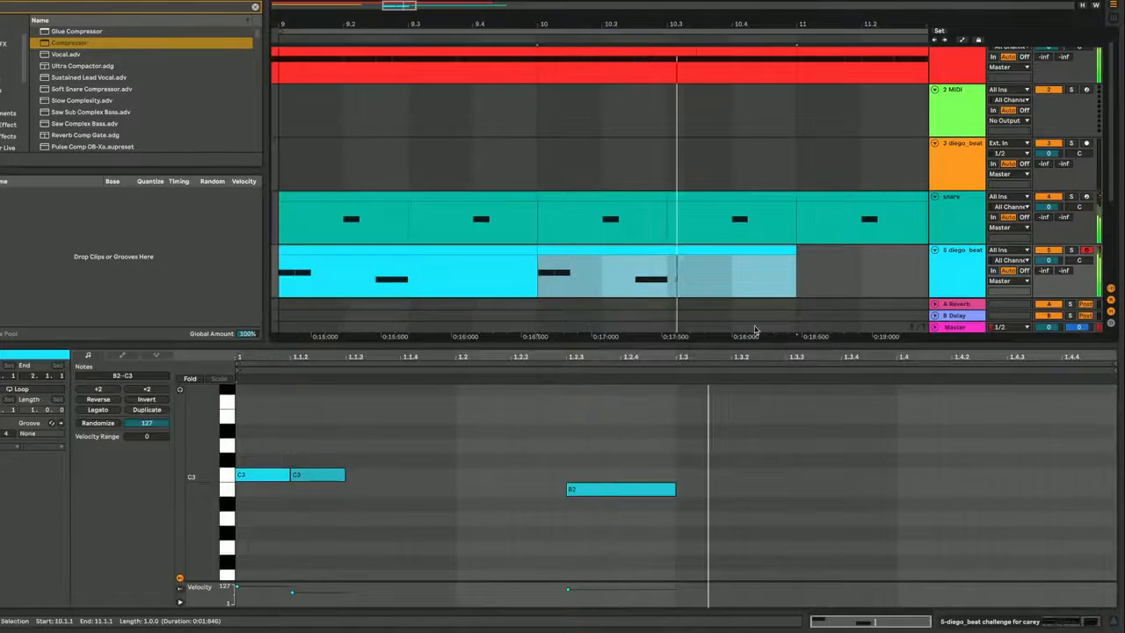
# - Join the one-bar clips at bars 9 and 10 into a single two-bar clip
pyautogui.moveTo(549, 23); pyautogui.dragTo(528, 2)
pyautogui.click(492, 254)
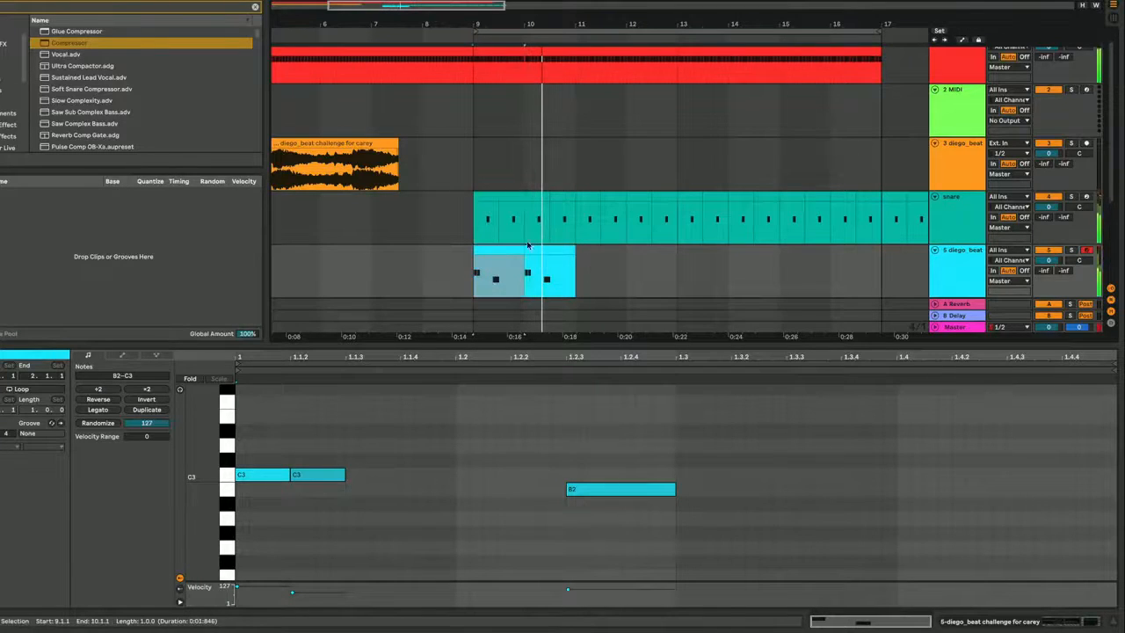
pyautogui.click(532, 251)
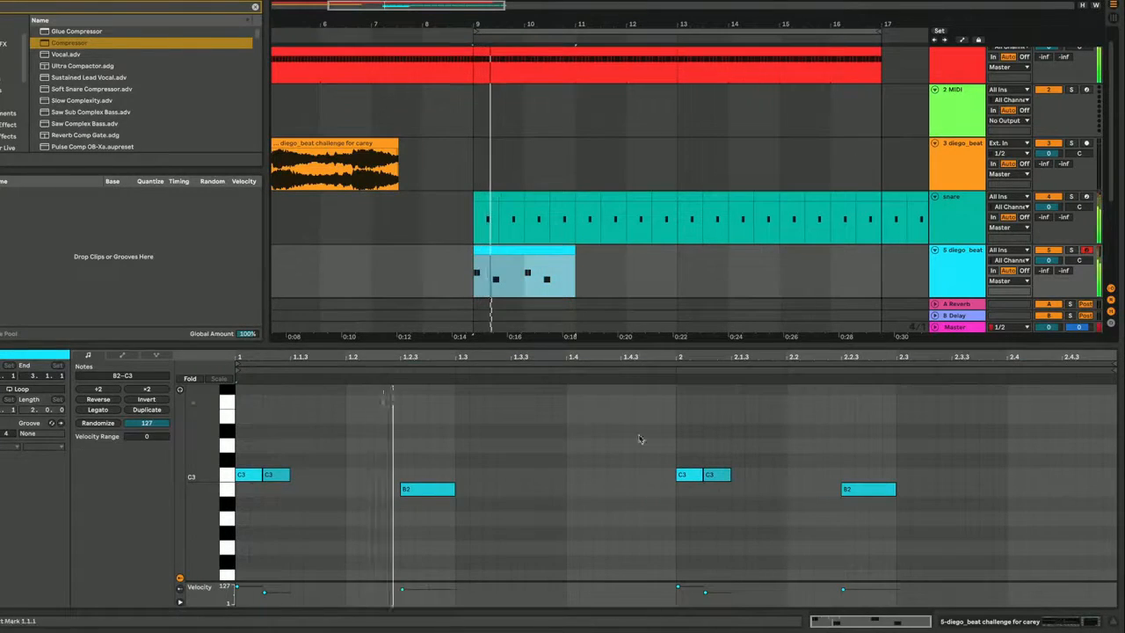
# - Move the second bar's first C3 to 1.4.3 and delete the other C3 in that bar
pyautogui.click(688, 476)
pyautogui.press('space')
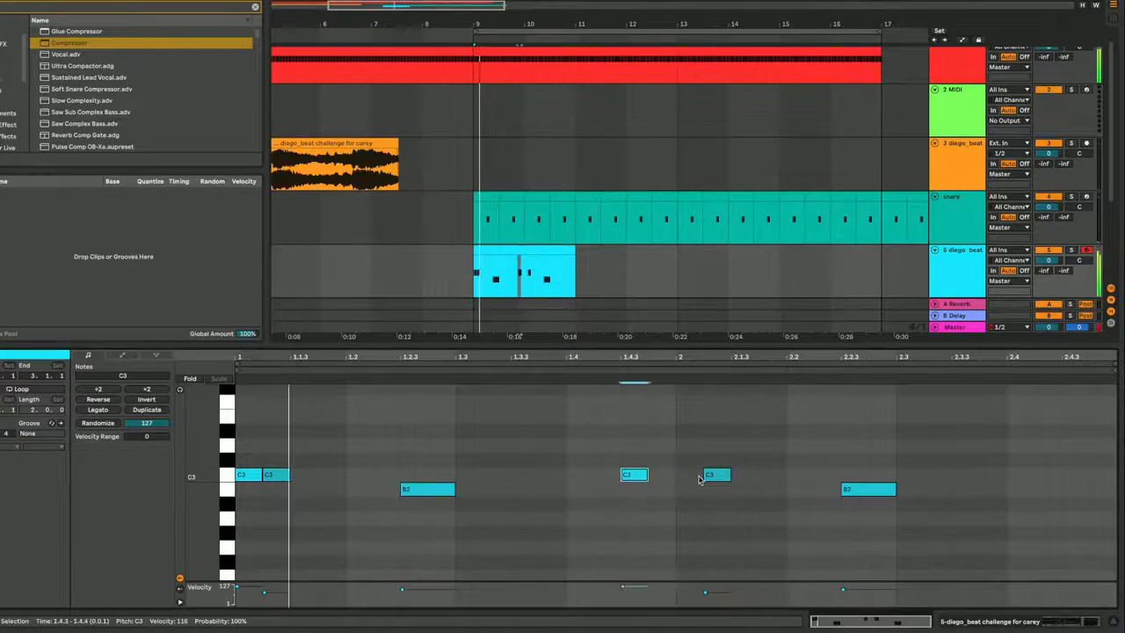
pyautogui.moveTo(704, 476); pyautogui.dragTo(742, 509)
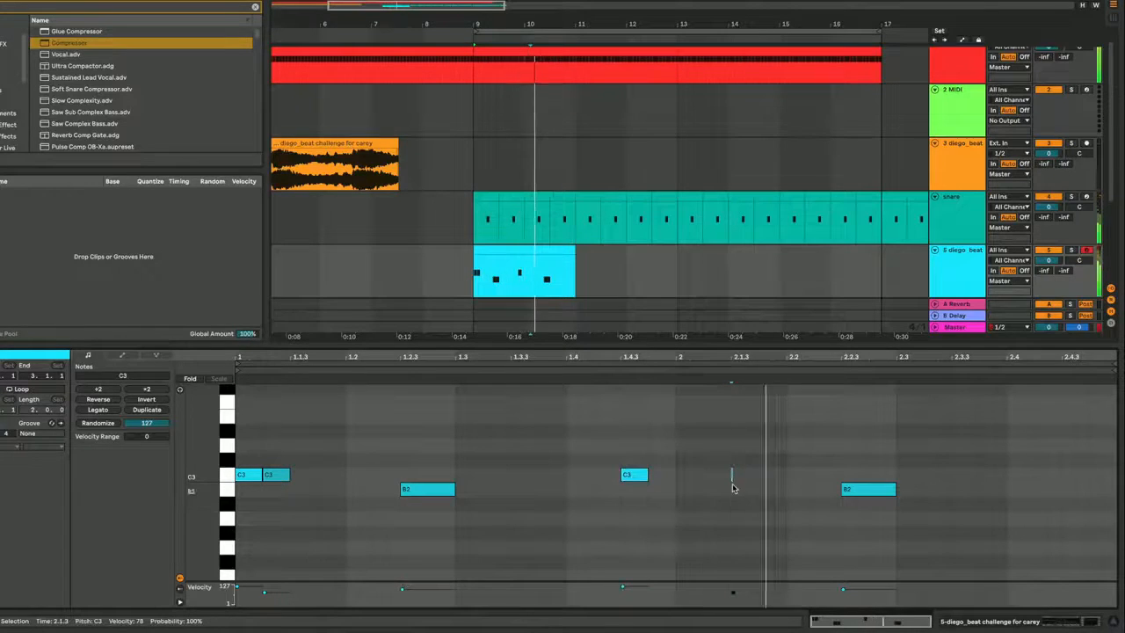
pyautogui.moveTo(720, 462); pyautogui.dragTo(740, 494)
pyautogui.press('Delete')
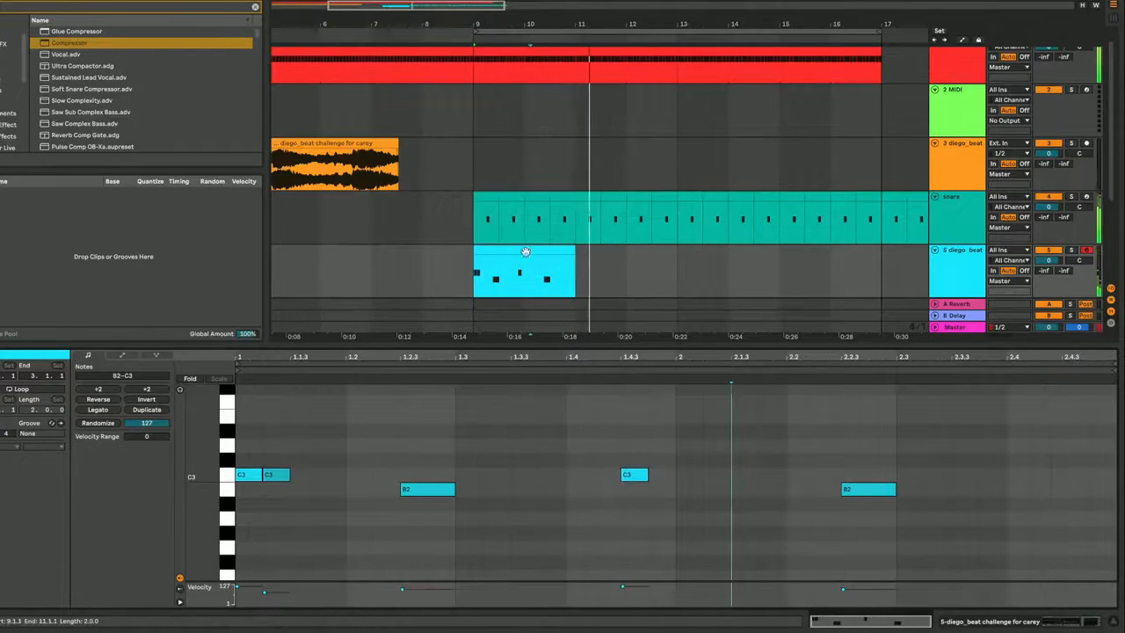
# - Duplicate the two-bar clip three times so the pattern fills bars 9 to 17
pyautogui.hotkey('ctrl', 'd')
pyautogui.hotkey('ctrl', 'd')
pyautogui.hotkey('ctrl', 'd')
pyautogui.hotkey('ctrl', 'alt', 'l')
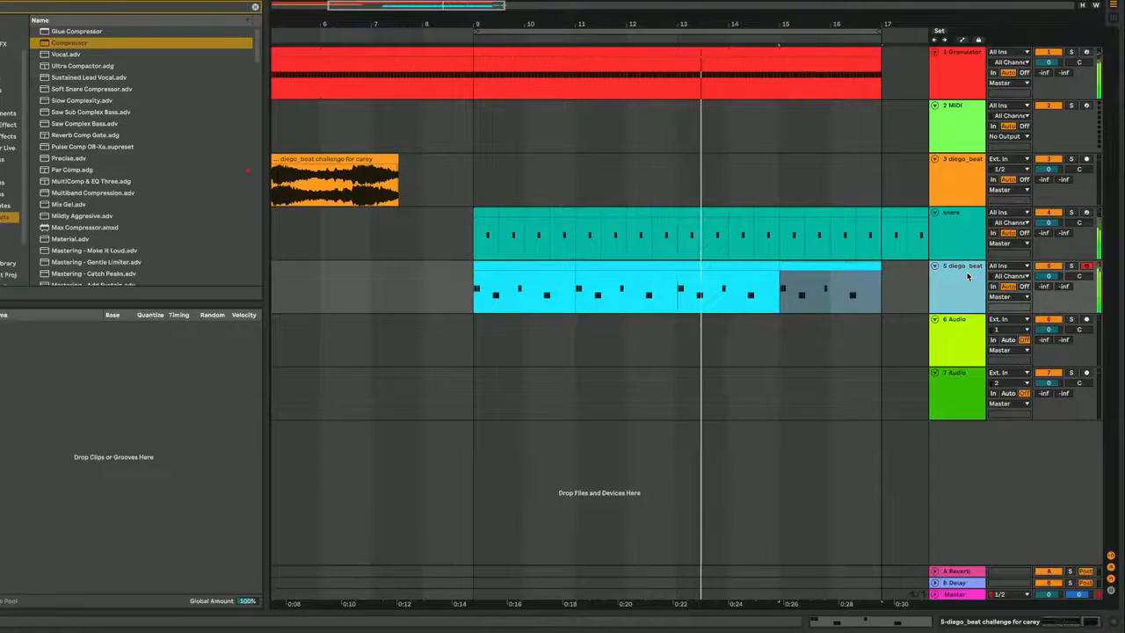
# - Insert a MIDI track below the low drum track and load the diego_beat clip into it as a Simpler sample
pyautogui.hotkey('ctrl', 'shift', 't')
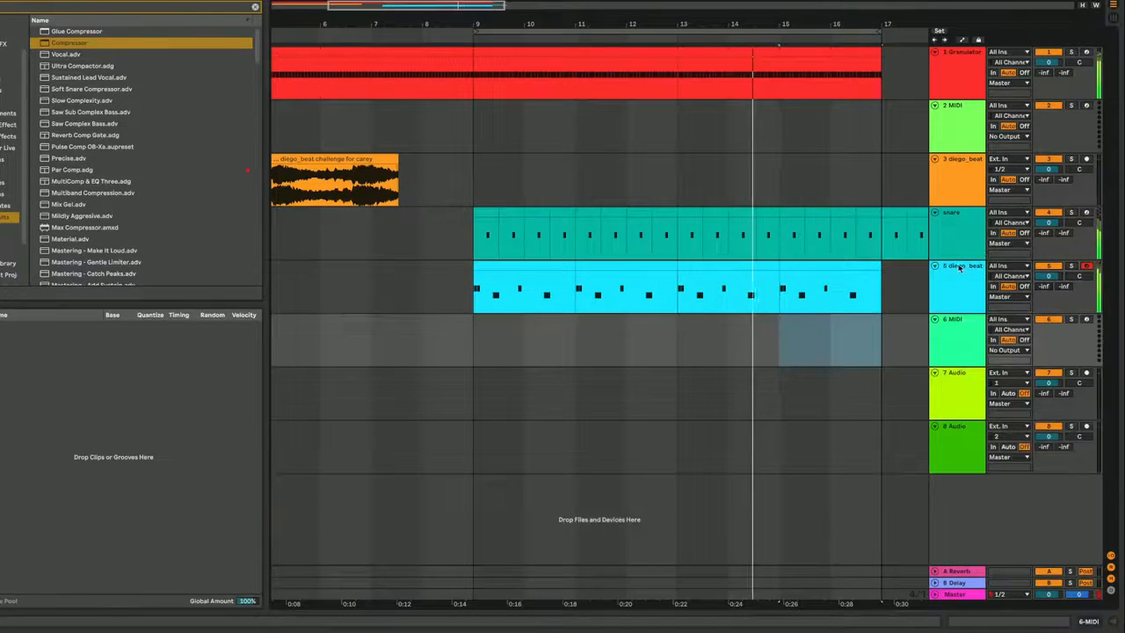
pyautogui.click(959, 268)
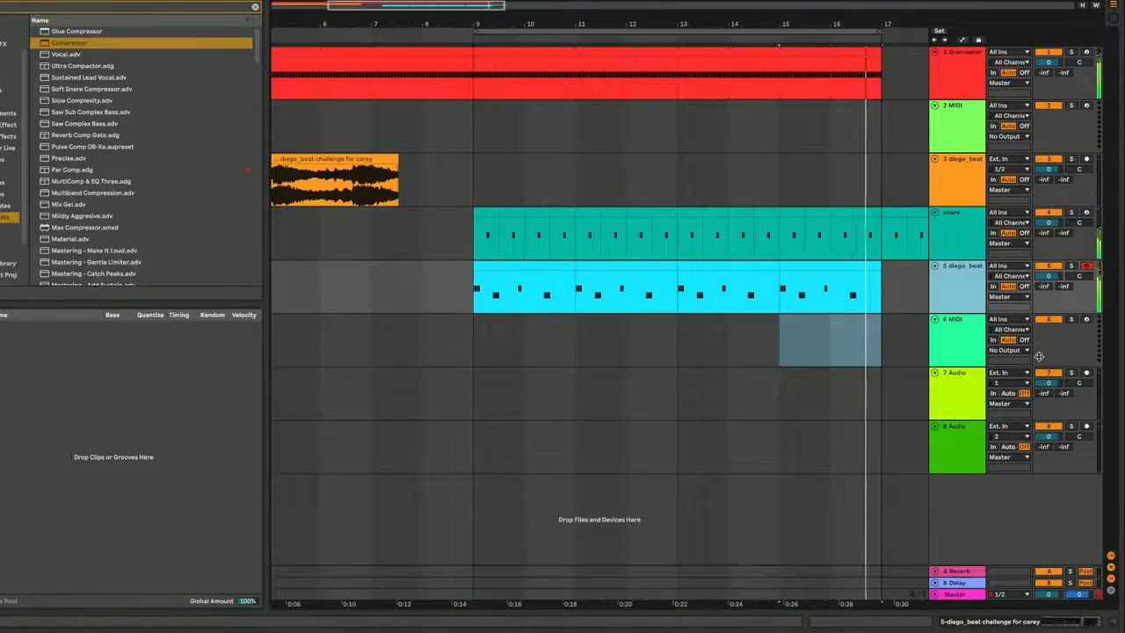
pyautogui.doubleClick(955, 345)
pyautogui.moveTo(352, 160); pyautogui.dragTo(313, 540)
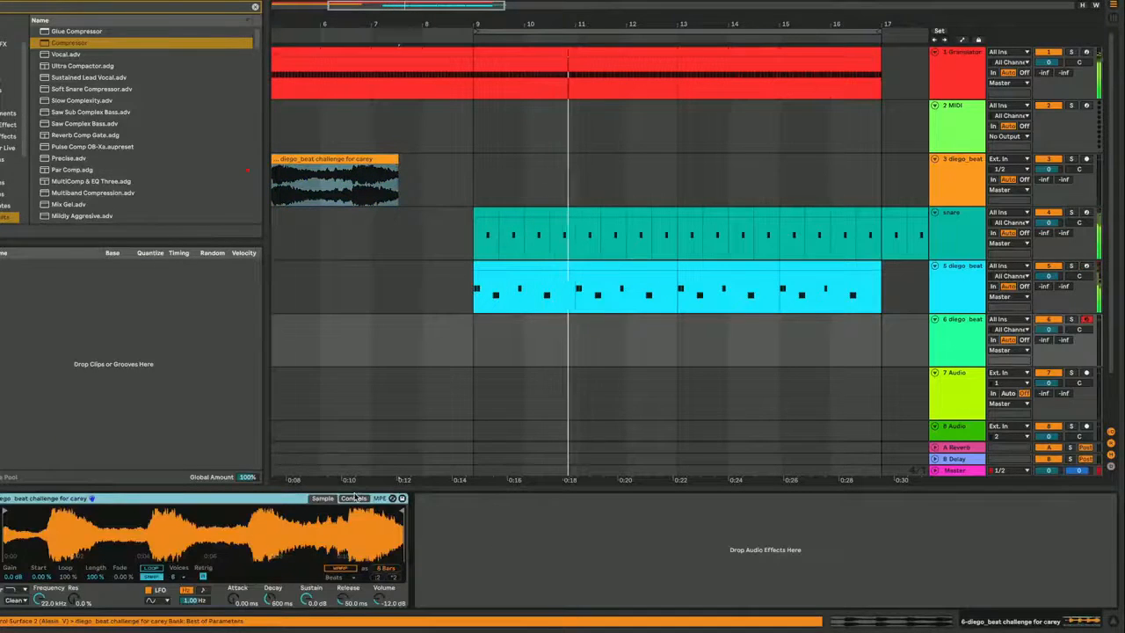
# - Set the new Simpler's sample start to about two-fifths into the waveform, with volume 0 dB and transpose +12 st
pyautogui.moveTo(4, 510); pyautogui.dragTo(170, 511)
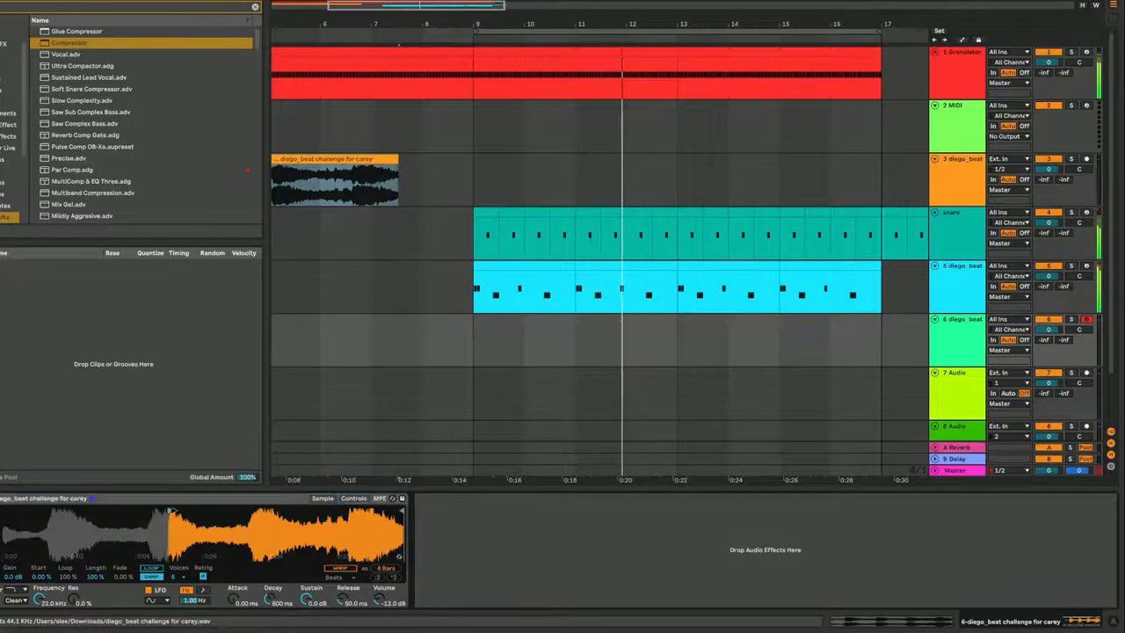
pyautogui.click(354, 498)
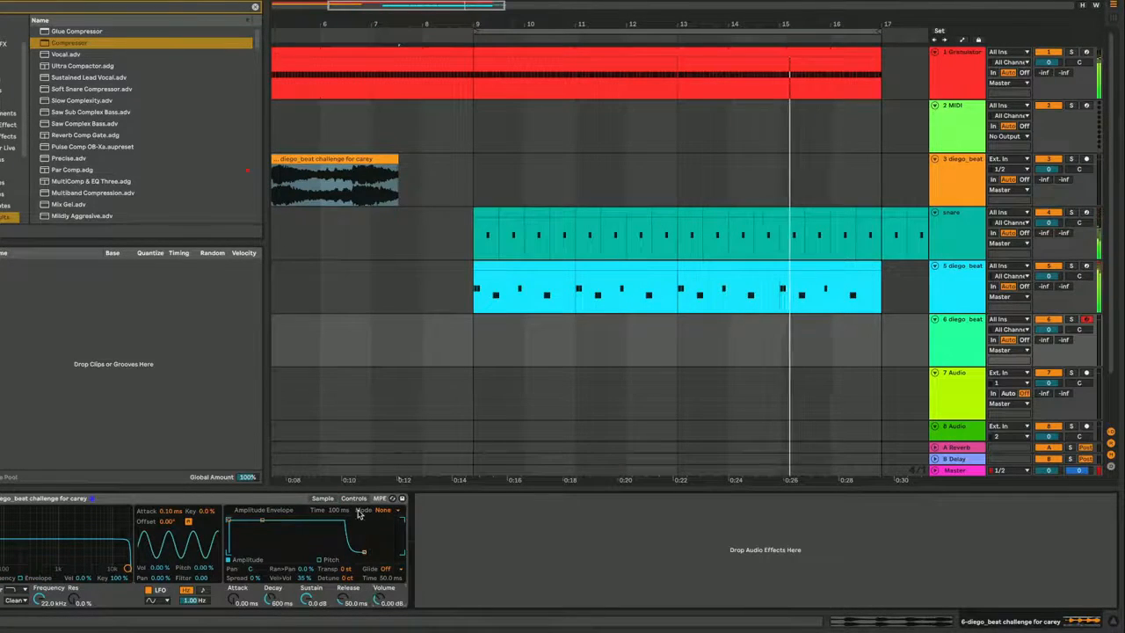
pyautogui.click(322, 498)
pyautogui.click(353, 498)
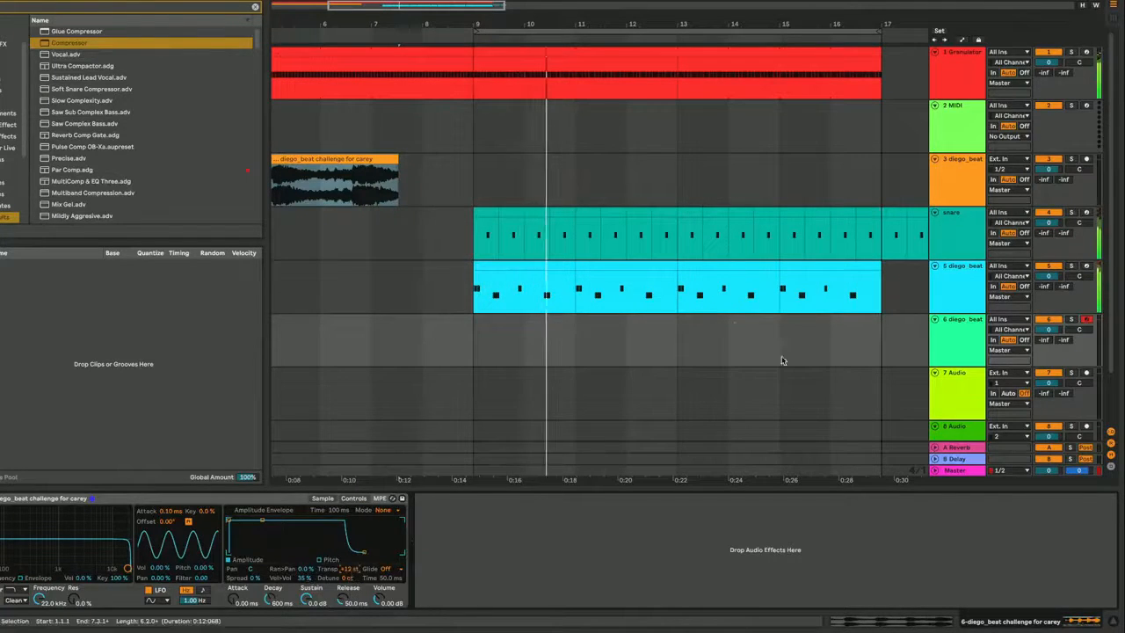
# - Insert an empty two-bar MIDI clip at bars 9 to 11 on the new diego_beat track
pyautogui.click(472, 356)
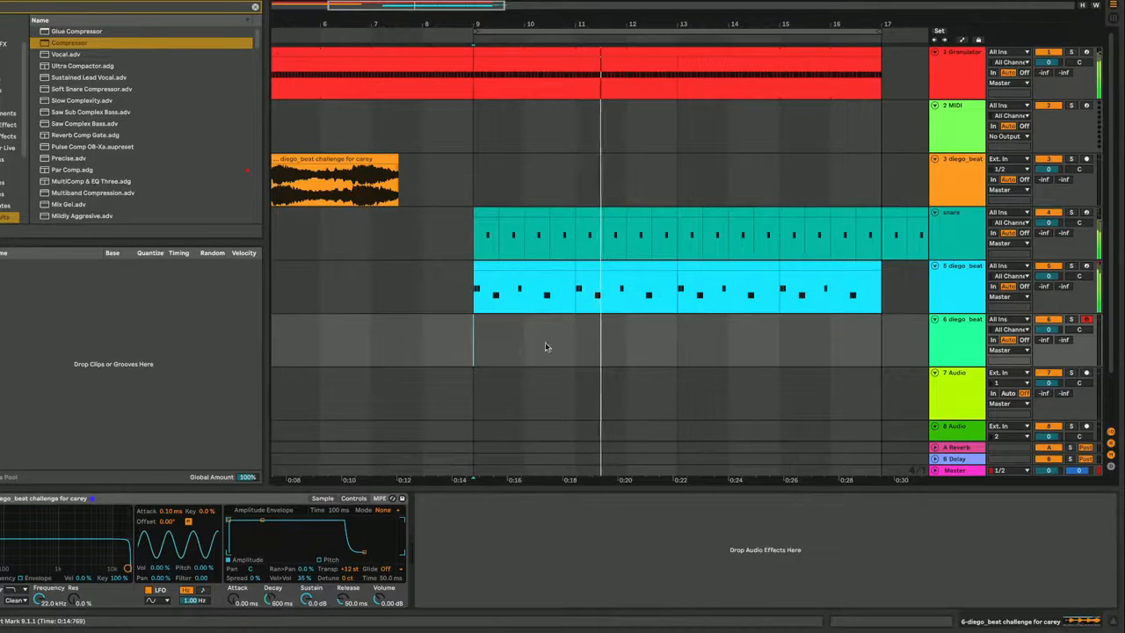
pyautogui.moveTo(564, 346); pyautogui.dragTo(465, 344)
pyautogui.hotkey('ctrl', 'shift', 'm')
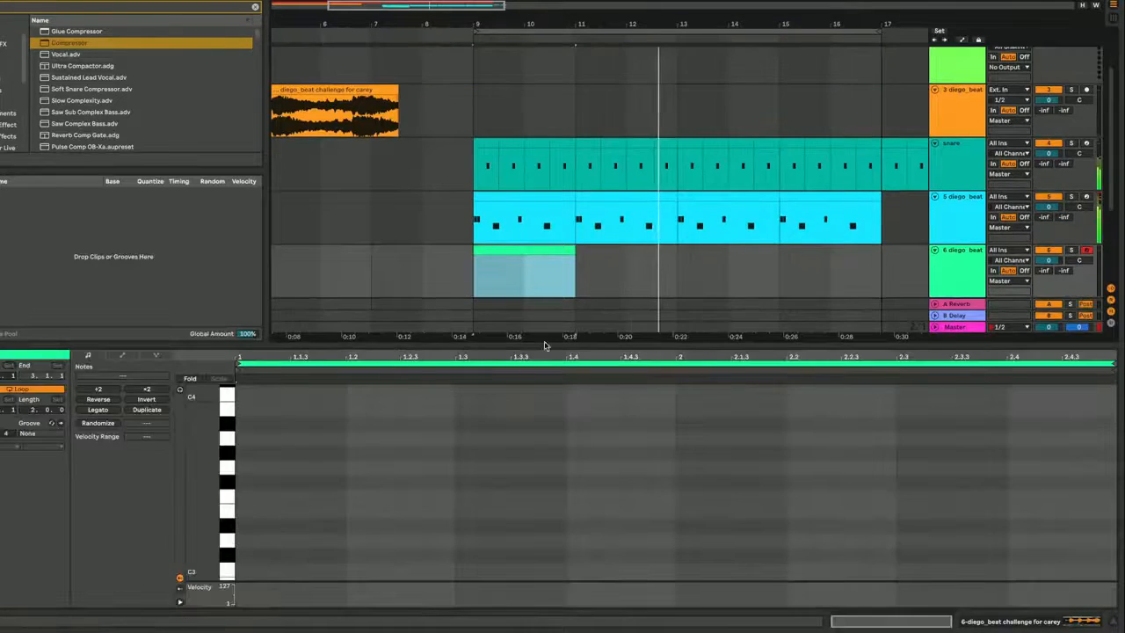
# - Draw three consecutive sixteenth G3 notes at 1.1.1, 1.1.2 and 1.1.3 in the new clip
pyautogui.click(250, 481)
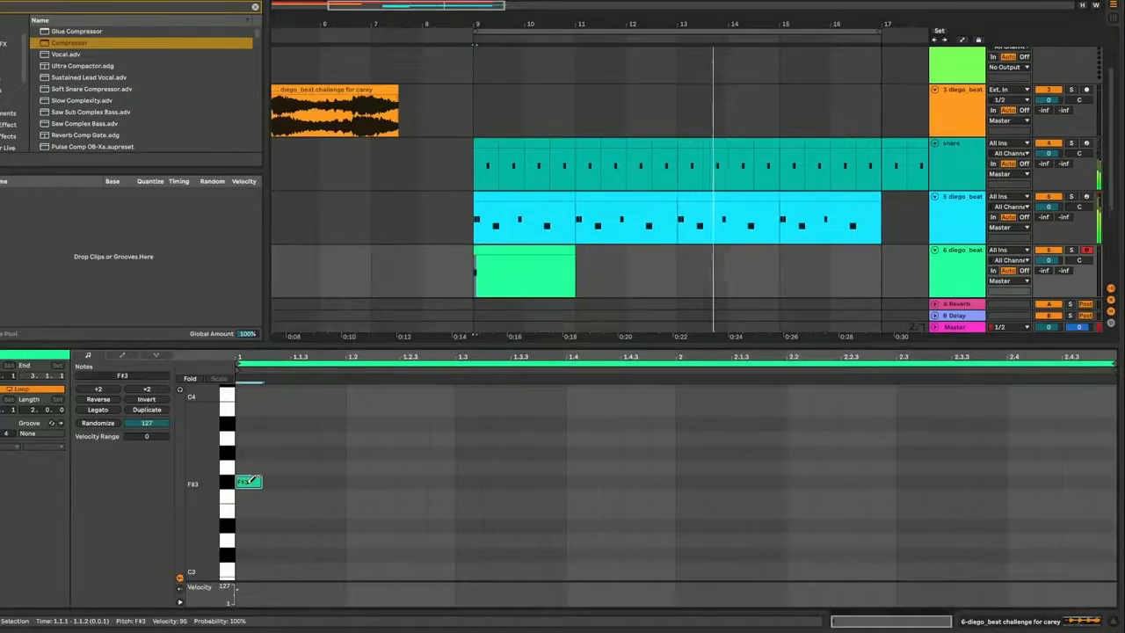
pyautogui.click(251, 481)
pyautogui.click(249, 464)
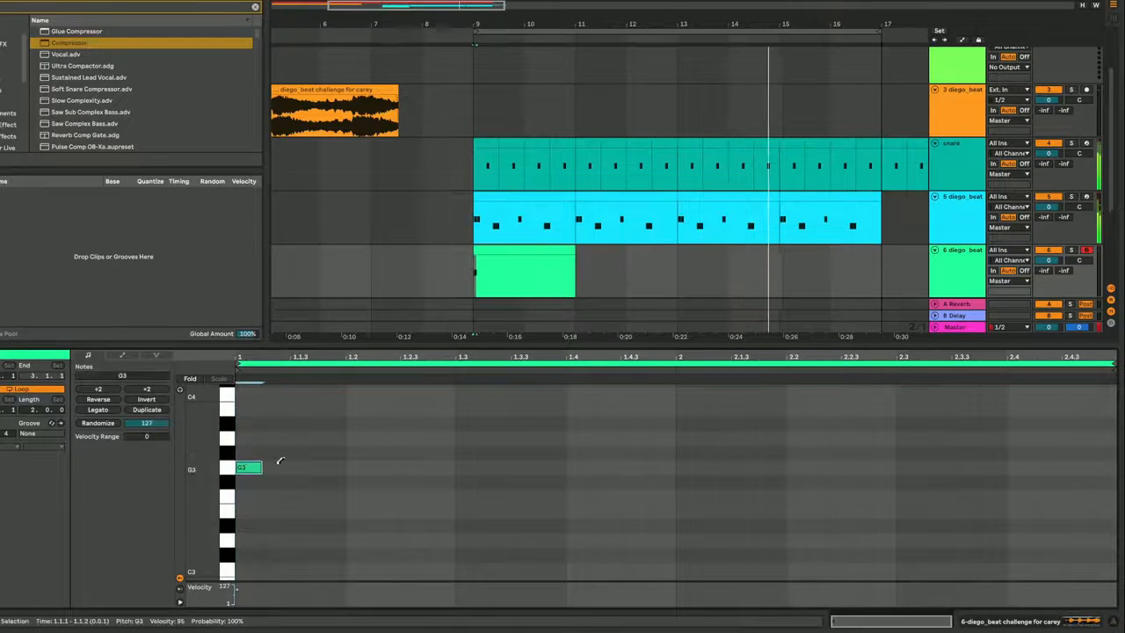
pyautogui.click(305, 464)
# - Shorten the Simpler's amplitude envelope to a 40.7 ms decay with sustain at -inf dB
pyautogui.press('space')
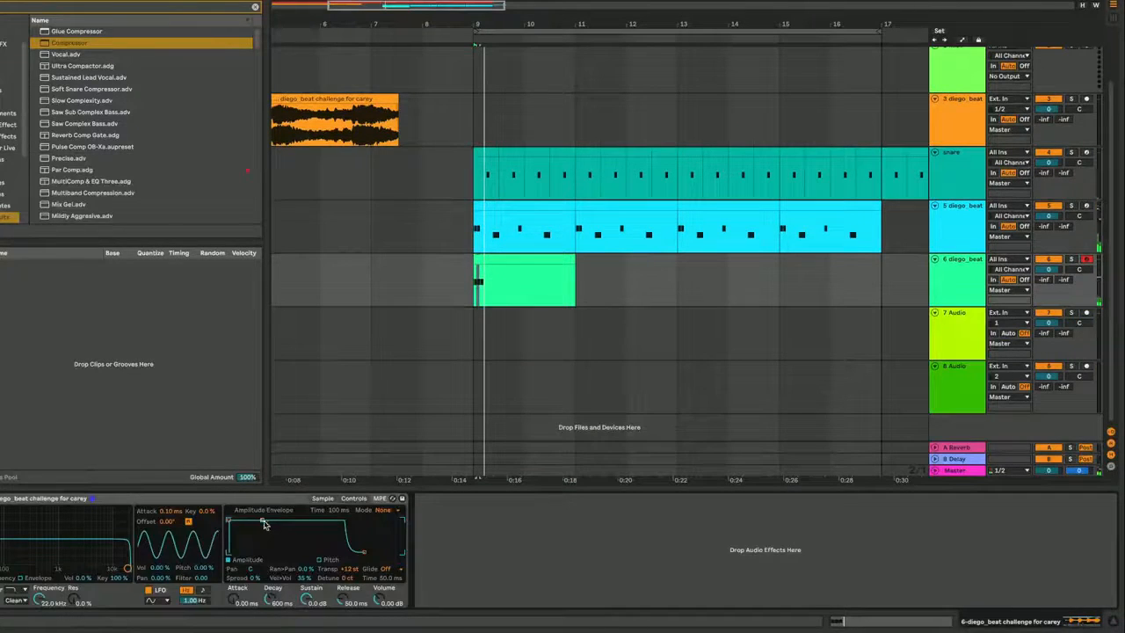
pyautogui.moveTo(257, 546); pyautogui.dragTo(248, 551)
pyautogui.press('space')
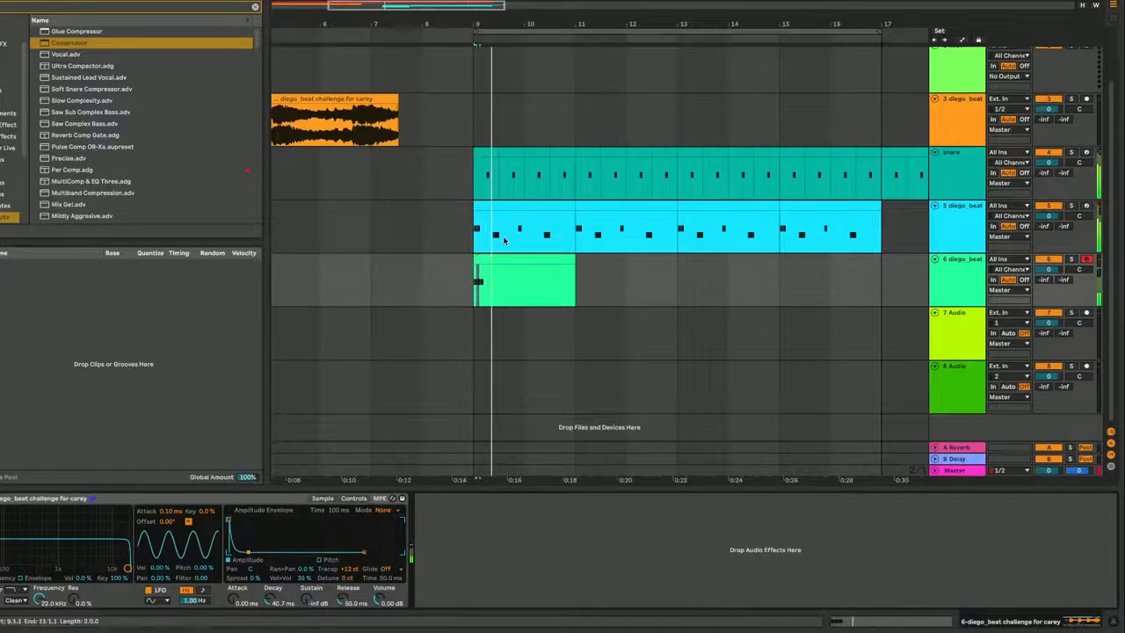
# - Add G3 notes at 1.2.2, 1.3.3, 2.1.3 and 2.2.2 in the two-bar clip
pyautogui.doubleClick(494, 263)
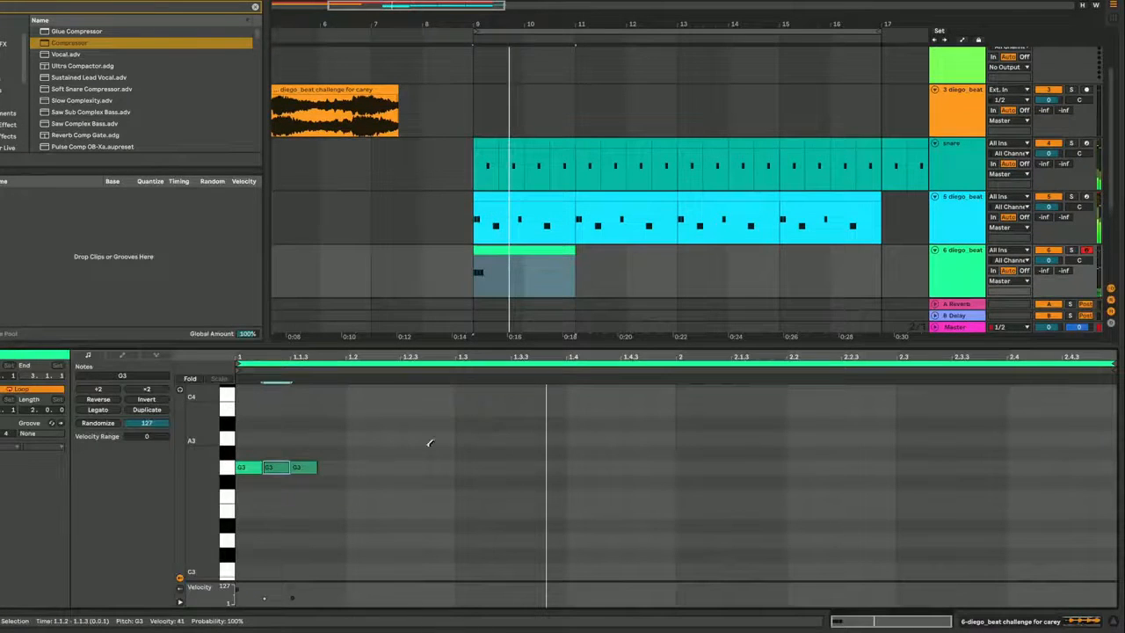
pyautogui.click(422, 466)
pyautogui.moveTo(420, 460); pyautogui.dragTo(393, 467)
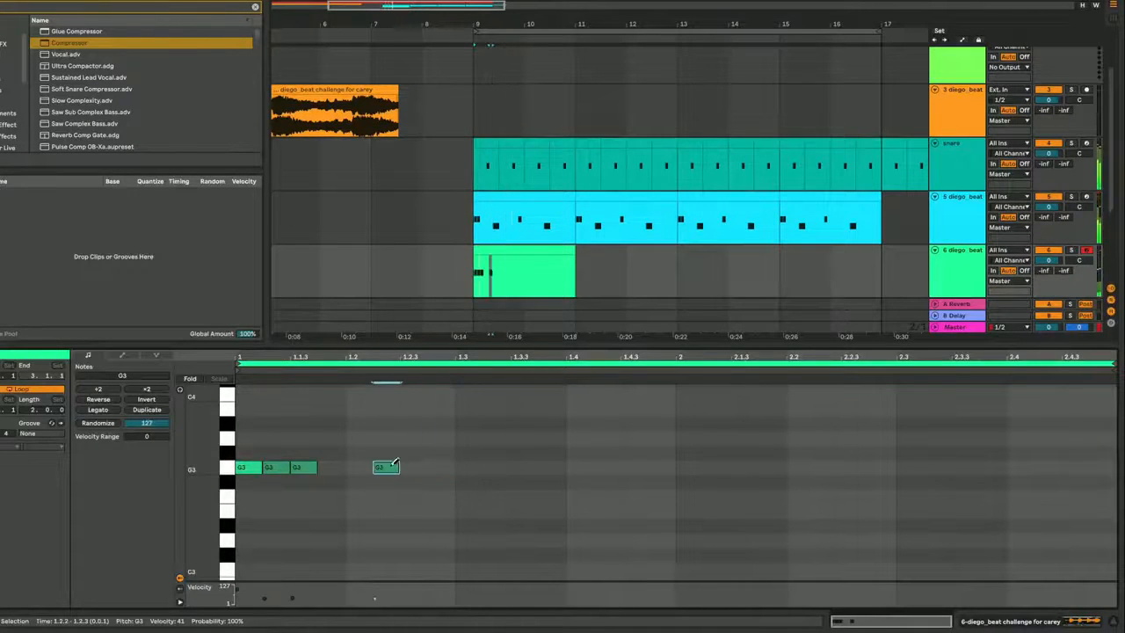
pyautogui.click(527, 467)
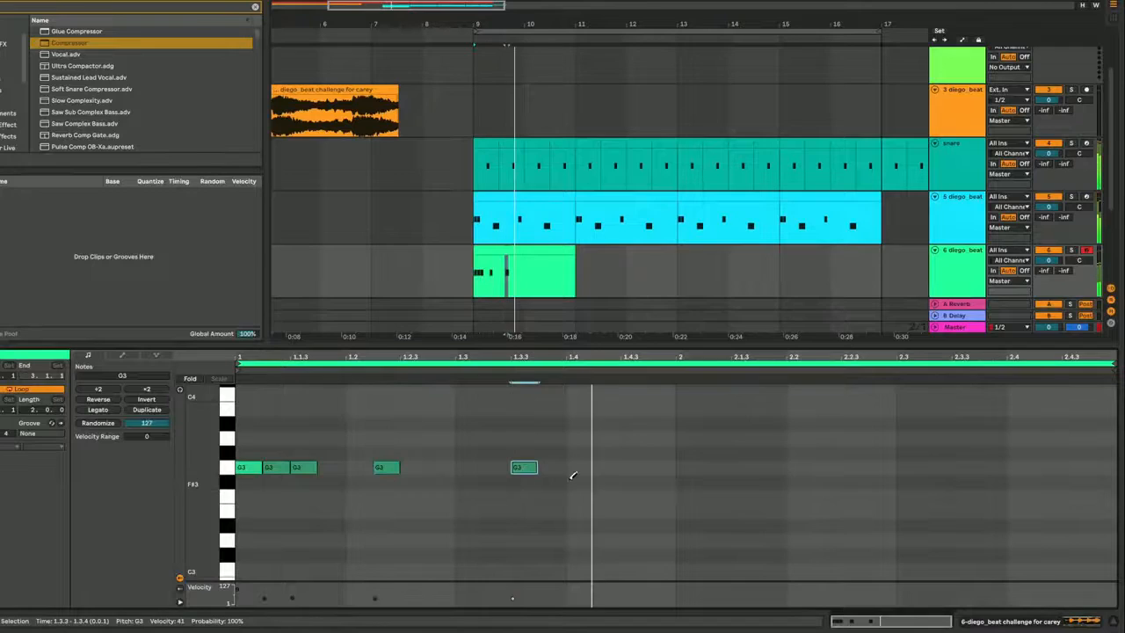
pyautogui.click(763, 467)
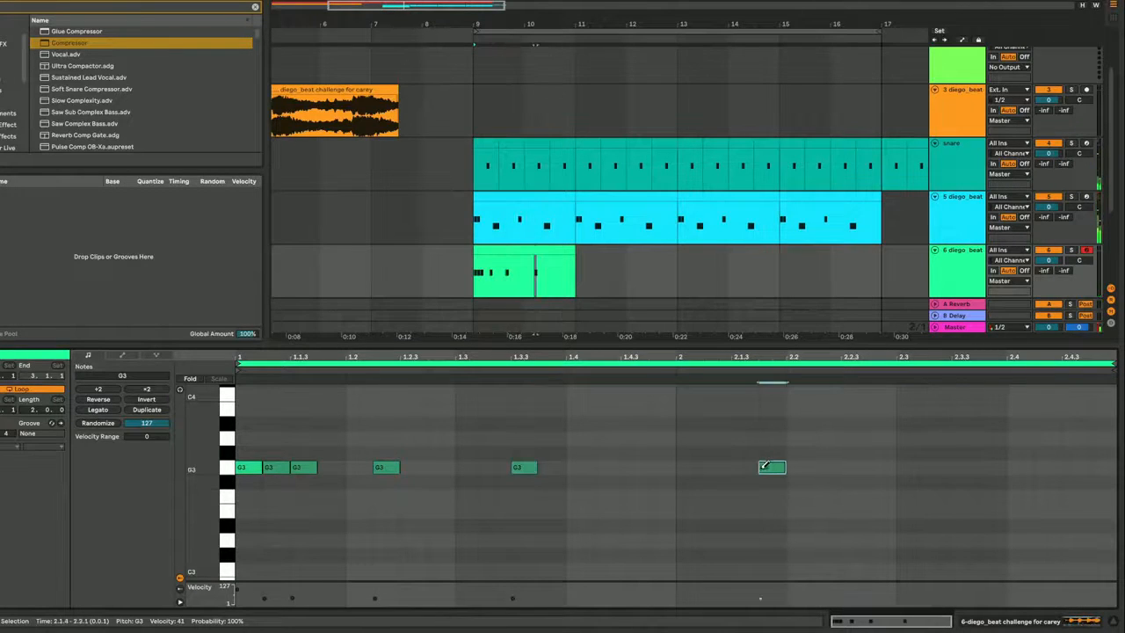
pyautogui.click(852, 467)
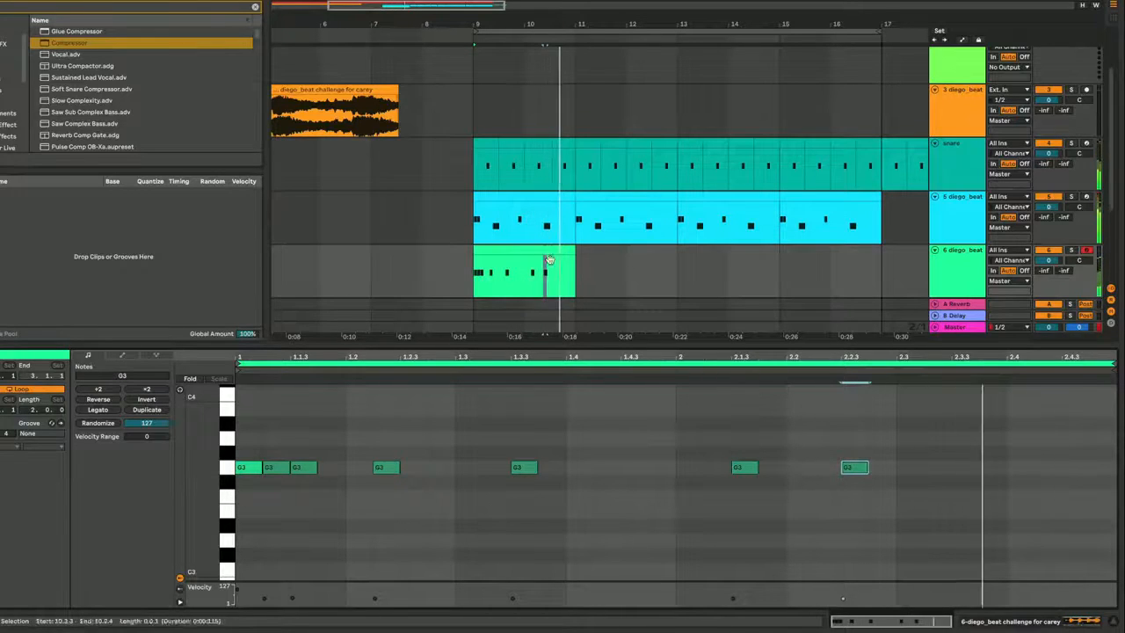
pyautogui.click(854, 465)
pyautogui.click(827, 467)
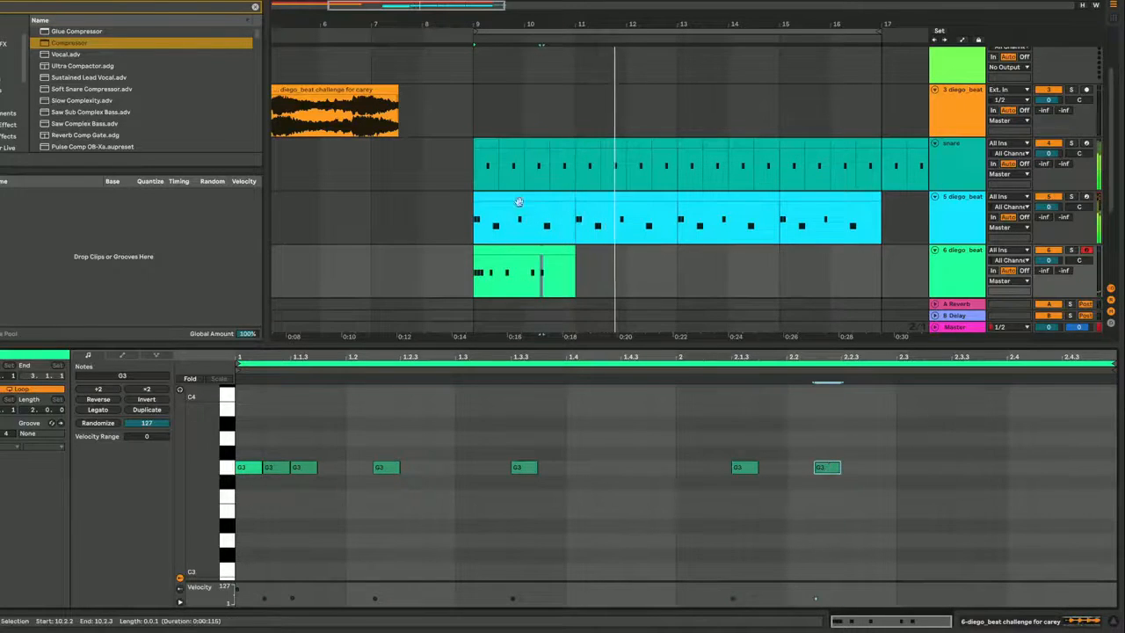
# - Extend the looping two-bar clip so its pattern fills bars 9 to 17
pyautogui.moveTo(574, 250); pyautogui.dragTo(879, 247)
pyautogui.press('super+alt+l')
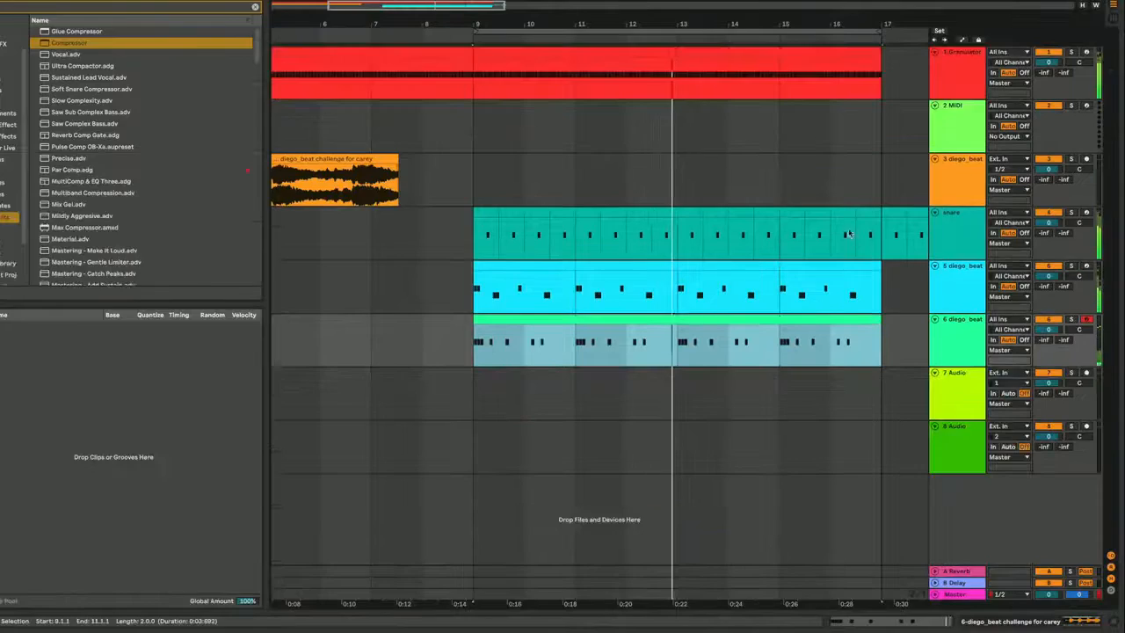
pyautogui.hscroll(-1, 856, 235)
# - Mute the Granulator II track and group the snare track with the two diego_beat drum tracks below it
pyautogui.click(1048, 52)
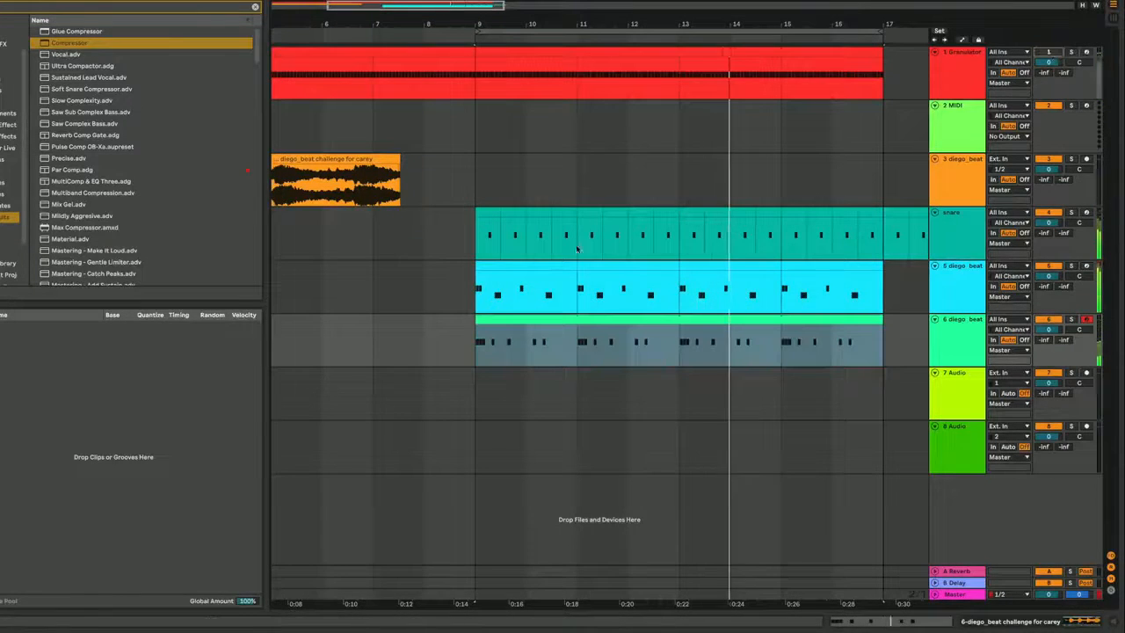
pyautogui.click(958, 230)
pyautogui.keyDown('shift'); pyautogui.click(962, 323); pyautogui.keyUp('shift')
pyautogui.press('super+g')
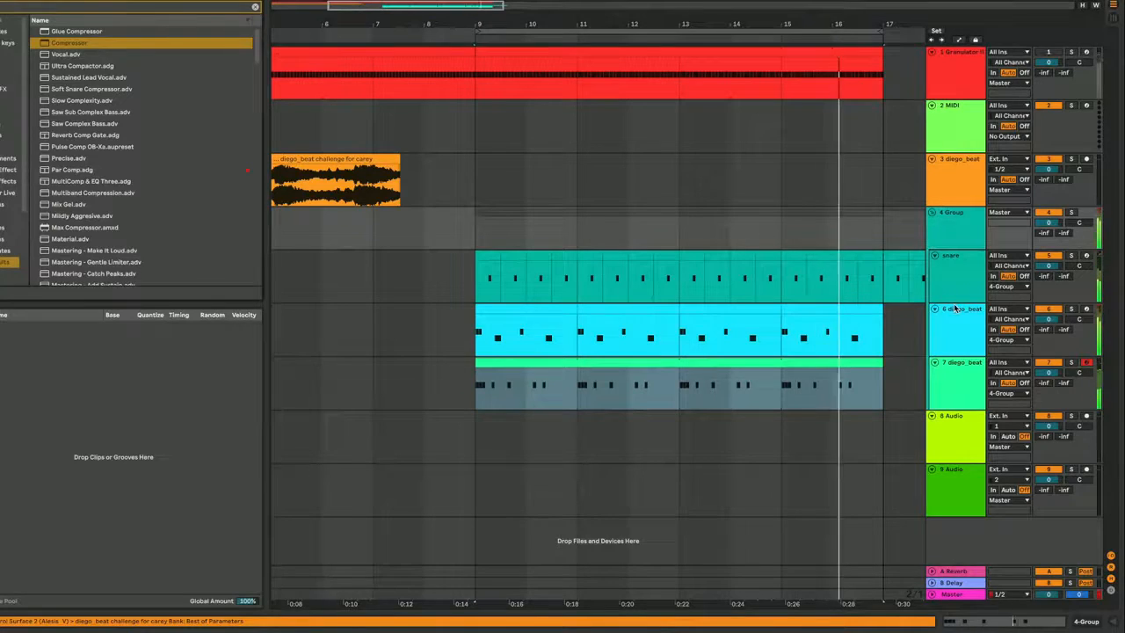
# - Add a Drum Buss to the group with Crunch at 58% and Dry/Wet at 50%
pyautogui.press('super+f')
pyautogui.write('bus')
pyautogui.press('Down')
pyautogui.press('Return')
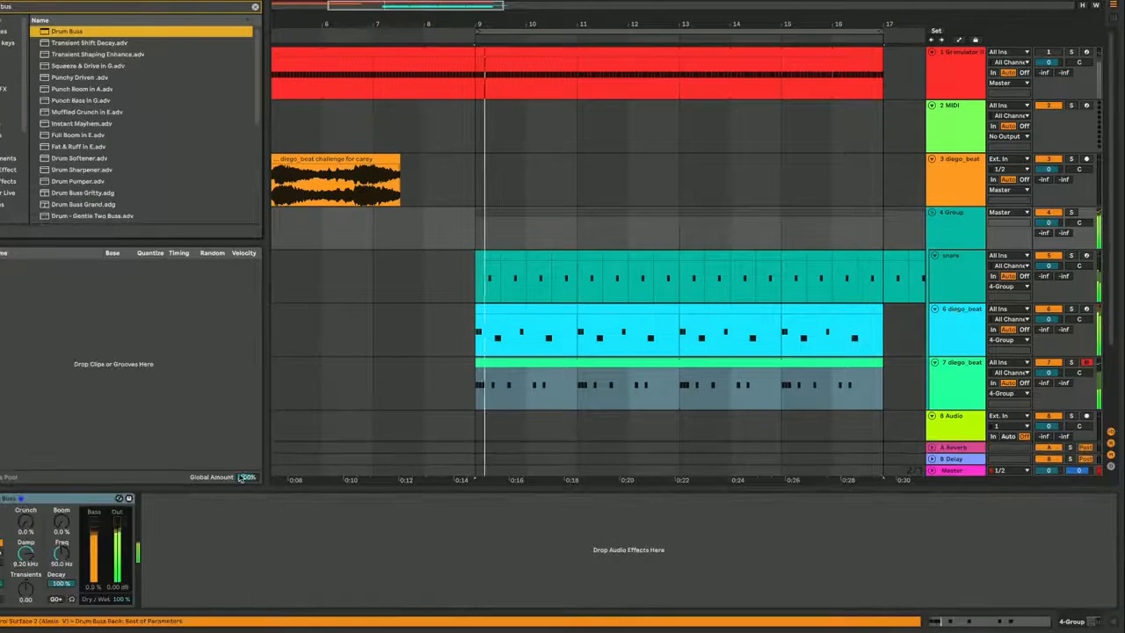
pyautogui.moveTo(29, 529); pyautogui.dragTo(29, 482)
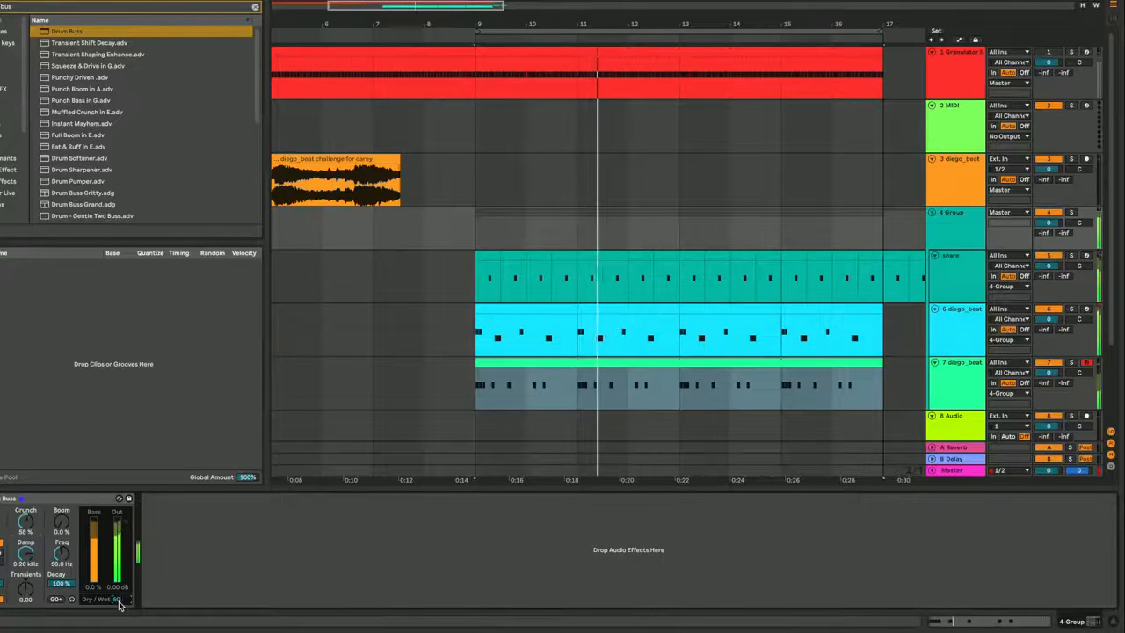
# - Add an Echo effect after the Simpler on the last track in the drum group
pyautogui.click(960, 376)
pyautogui.write('echo')
pyautogui.press('Down')
pyautogui.press('Down')
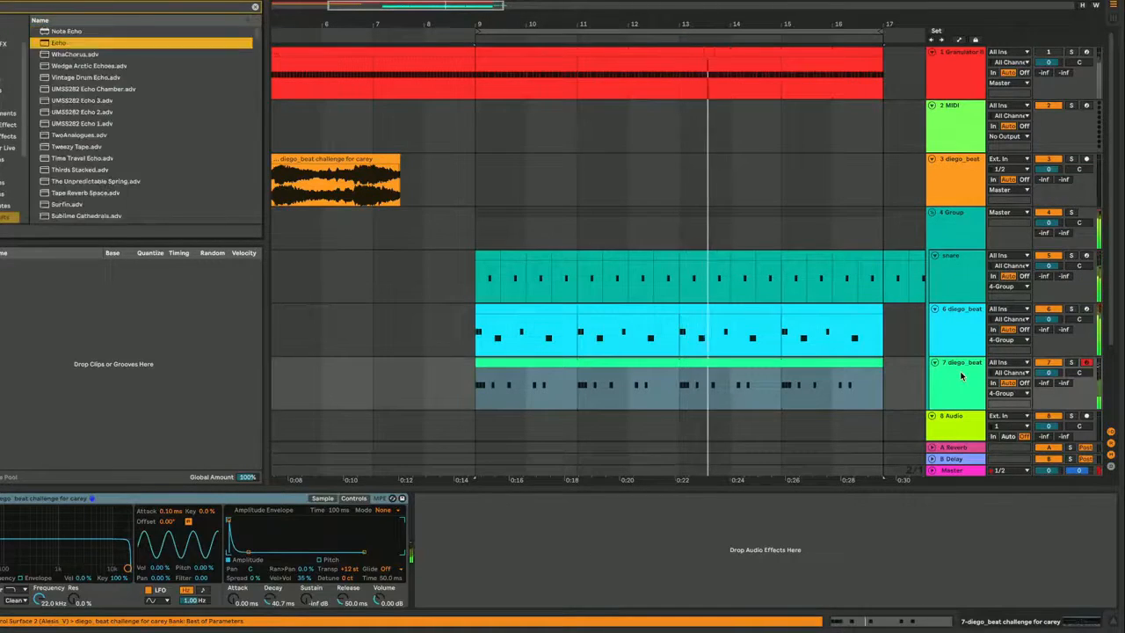
pyautogui.press('Return')
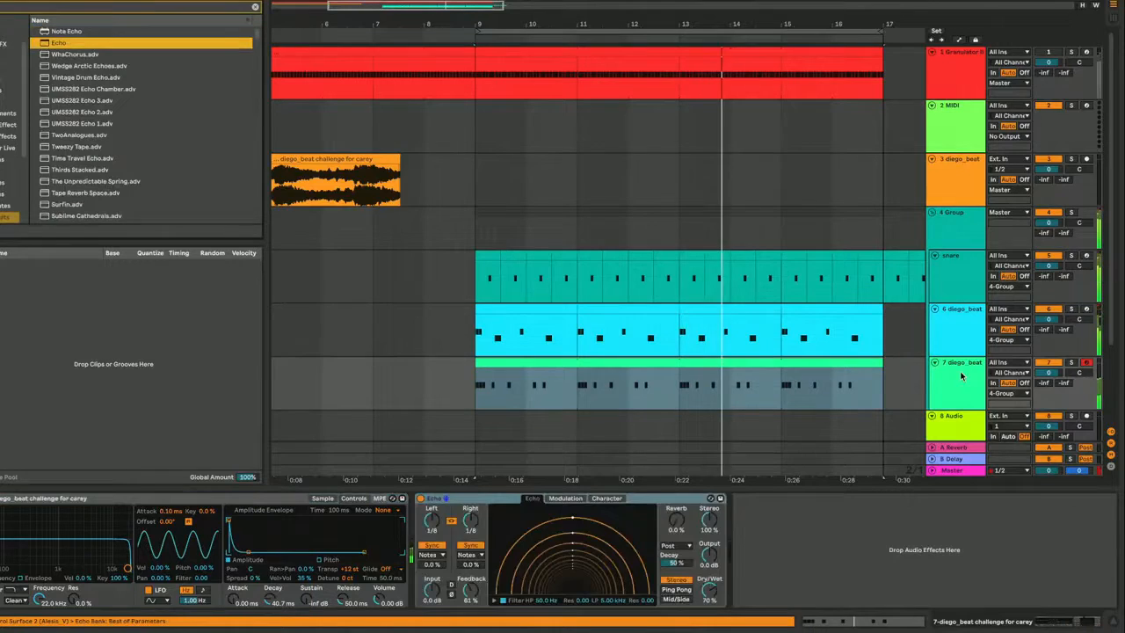
# - Set the Echo to Ping Pong with 50% feedback, 30% Dry/Wet and 47% reverb
pyautogui.doubleClick(475, 592)
pyautogui.click(675, 590)
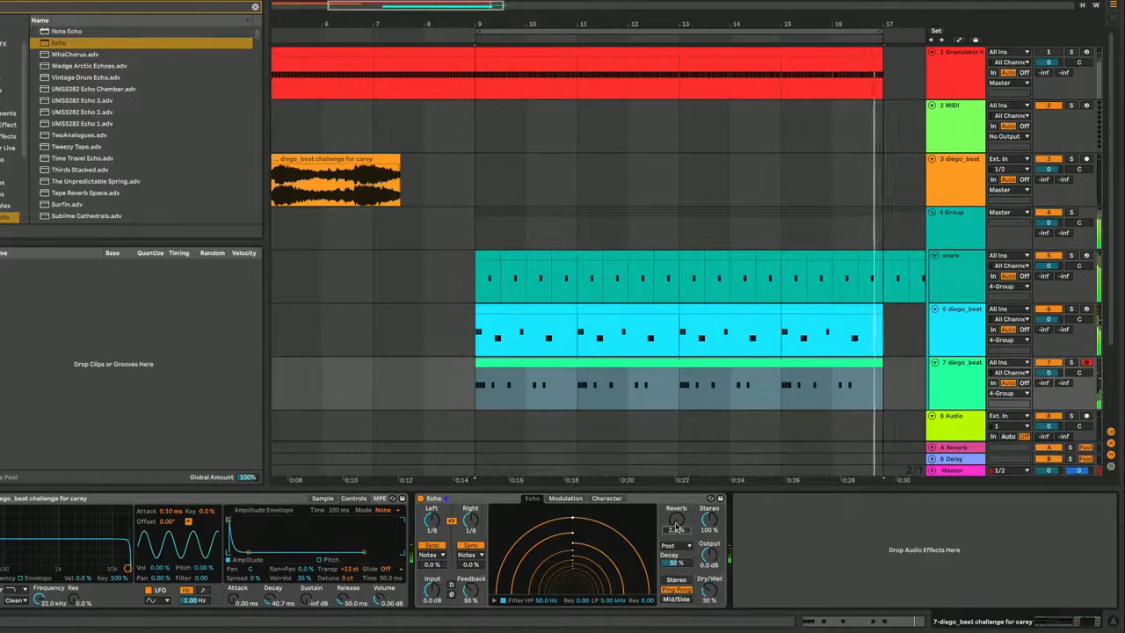
pyautogui.moveTo(675, 520); pyautogui.dragTo(675, 509)
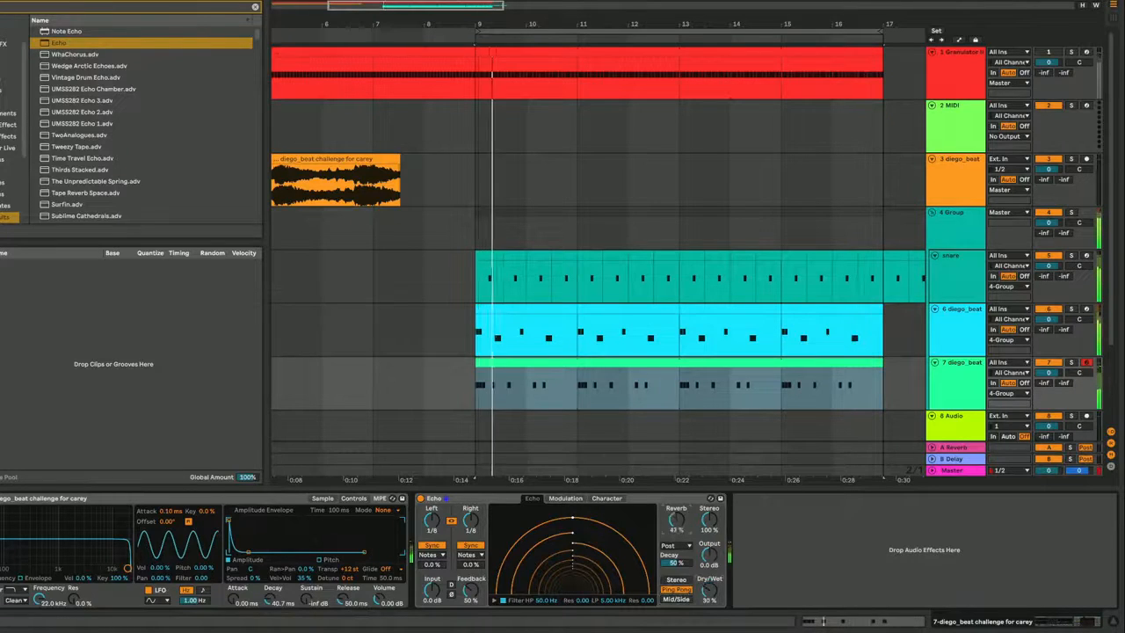
# - Enable the Echo's Wobble with an amount of 32% and a morph of 54%
pyautogui.click(579, 500)
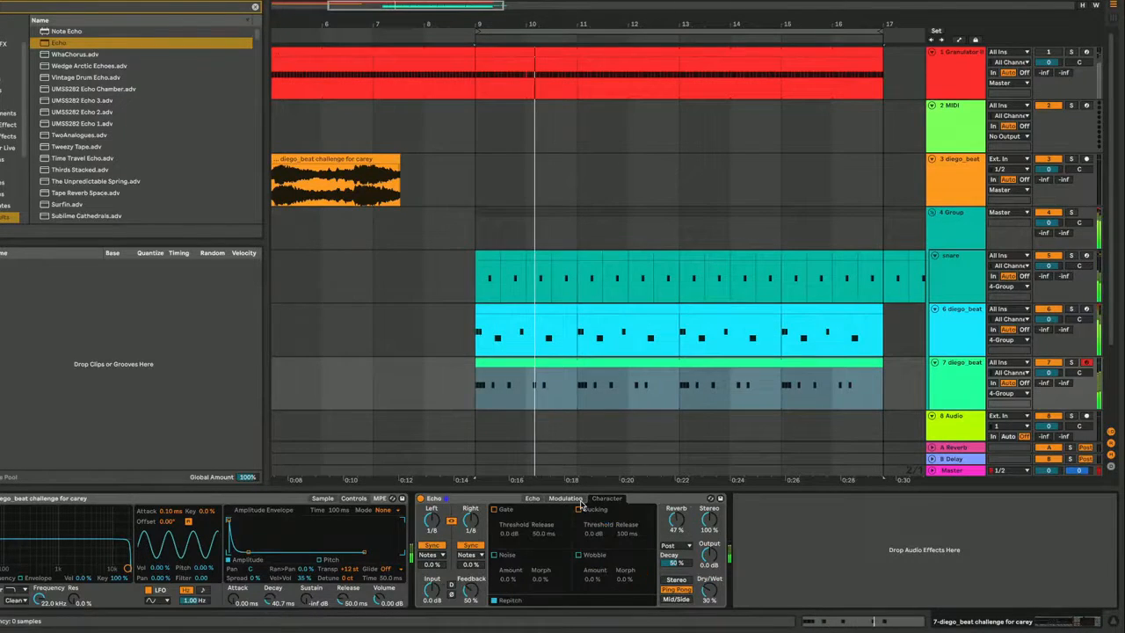
pyautogui.click(578, 555)
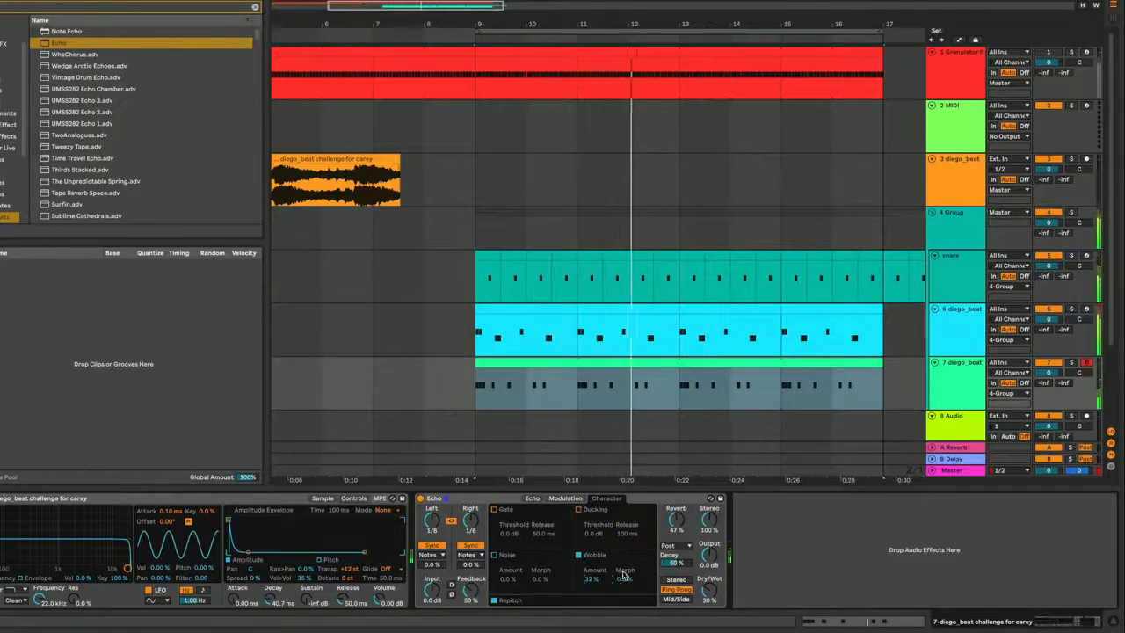
pyautogui.moveTo(624, 578); pyautogui.dragTo(624, 563)
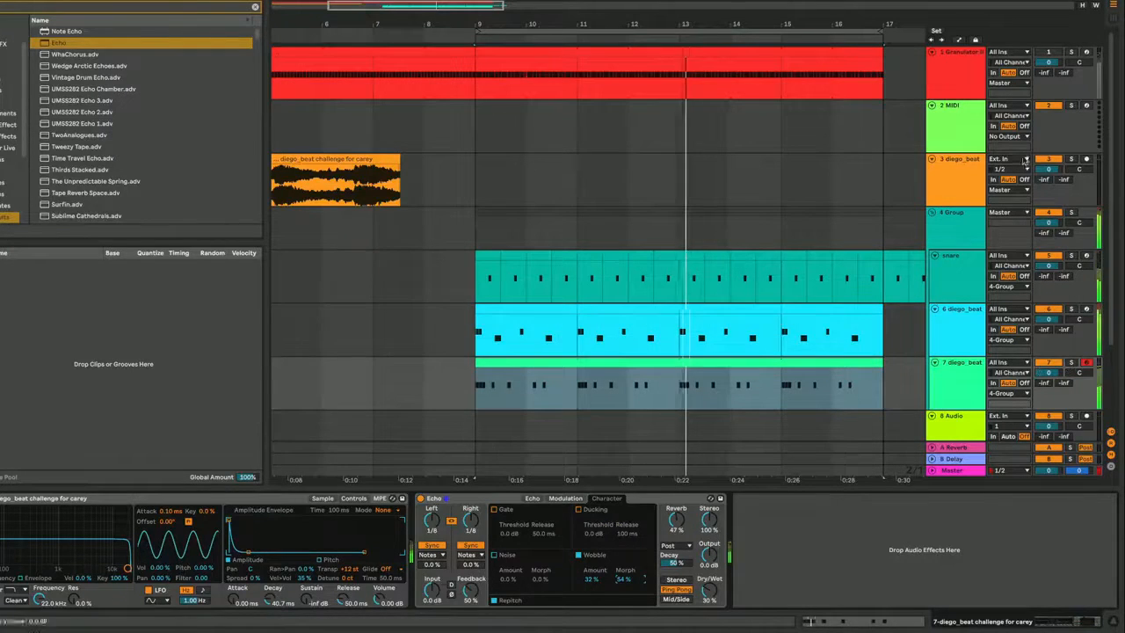
# - Add Erosion to the drum group with Wide Noise at 2.03 kHz and amount 76.2, and set the group volume to -0.6 dB
pyautogui.click(961, 235)
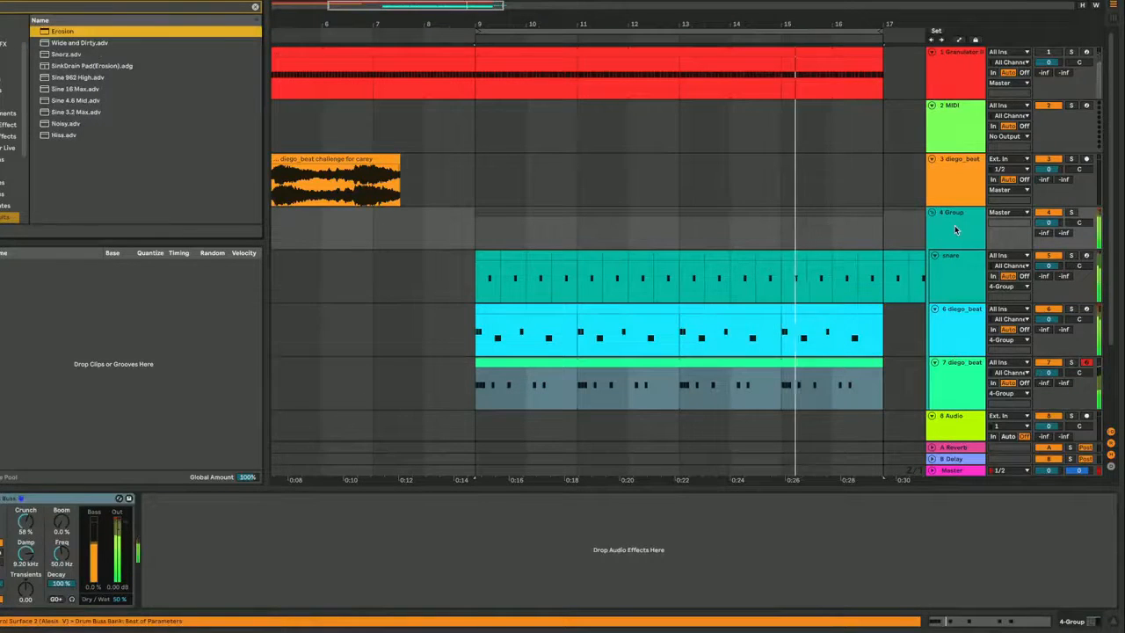
pyautogui.press('Return')
pyautogui.click(182, 569)
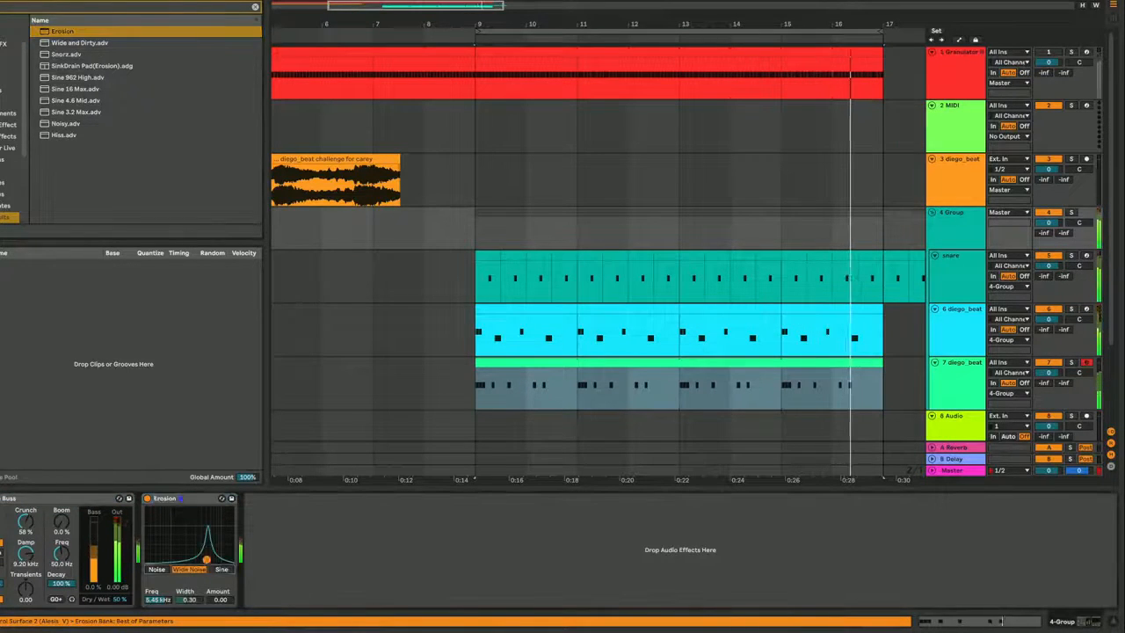
pyautogui.moveTo(219, 600); pyautogui.dragTo(219, 579)
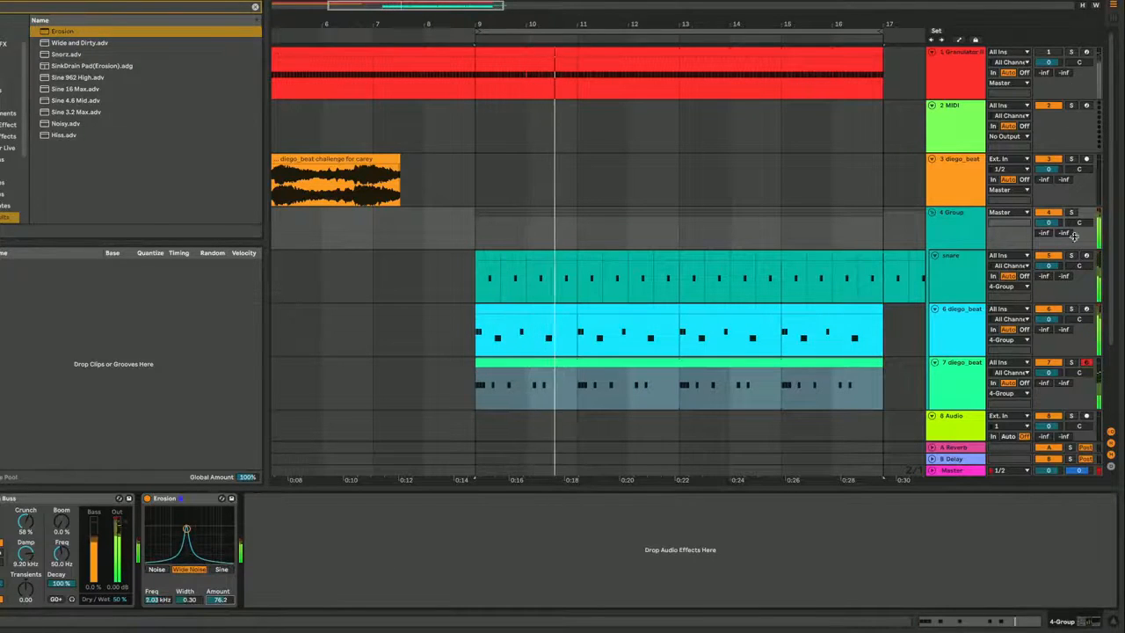
pyautogui.moveTo(1049, 223); pyautogui.dragTo(1048, 225)
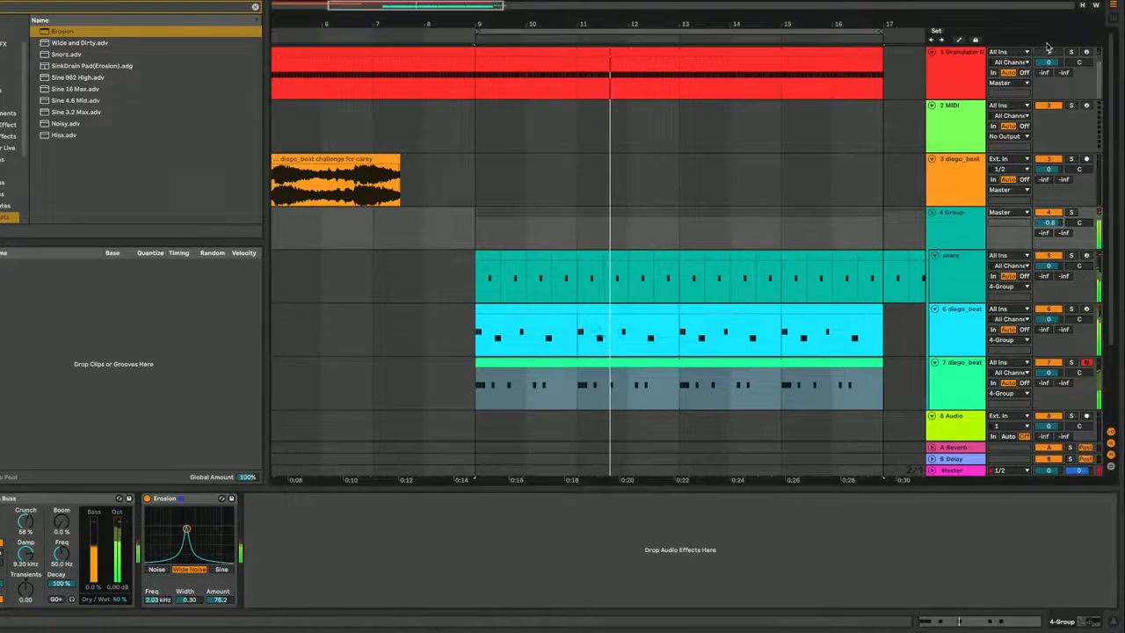
# - Unmute the Granulator II track and add a Compressor at the end of its device chain
pyautogui.click(961, 71)
pyautogui.press('super+f')
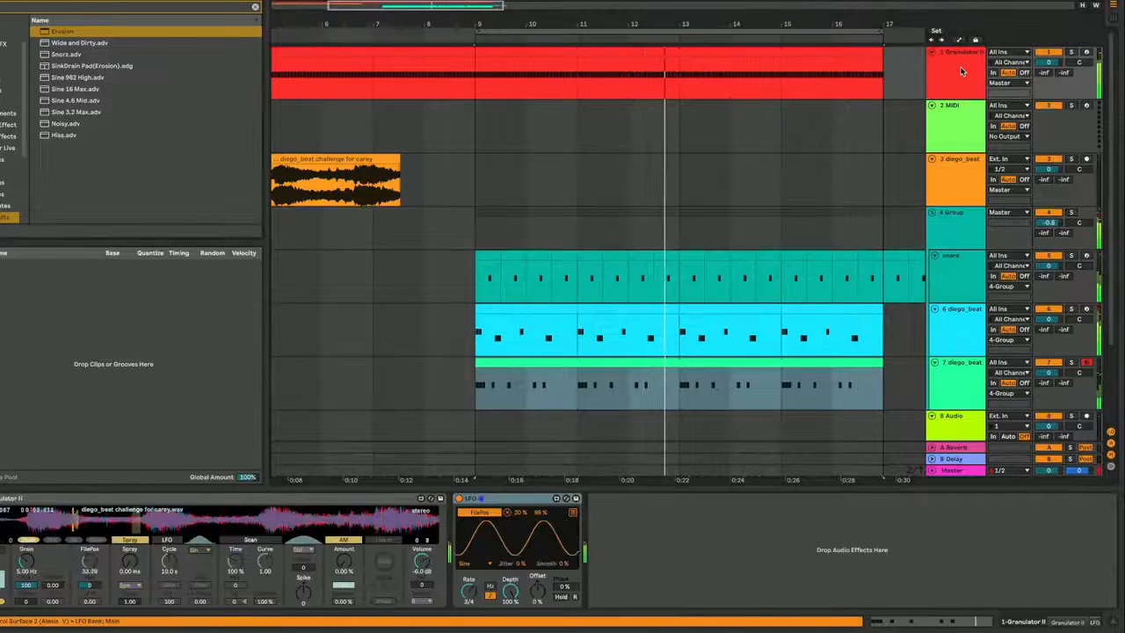
pyautogui.write('comp')
pyautogui.press('Down')
pyautogui.press('Return')
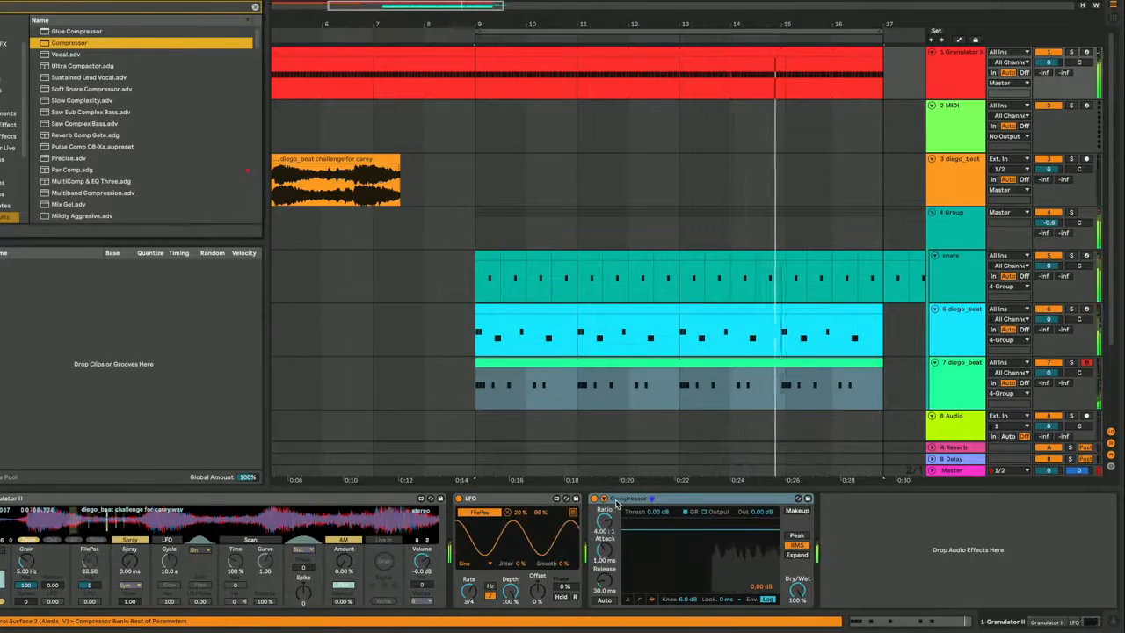
# - Enable the Compressor's sidechain with its EQ and take the audio from the 6-diego beat track, Post FX
pyautogui.click(651, 499)
pyautogui.click(606, 527)
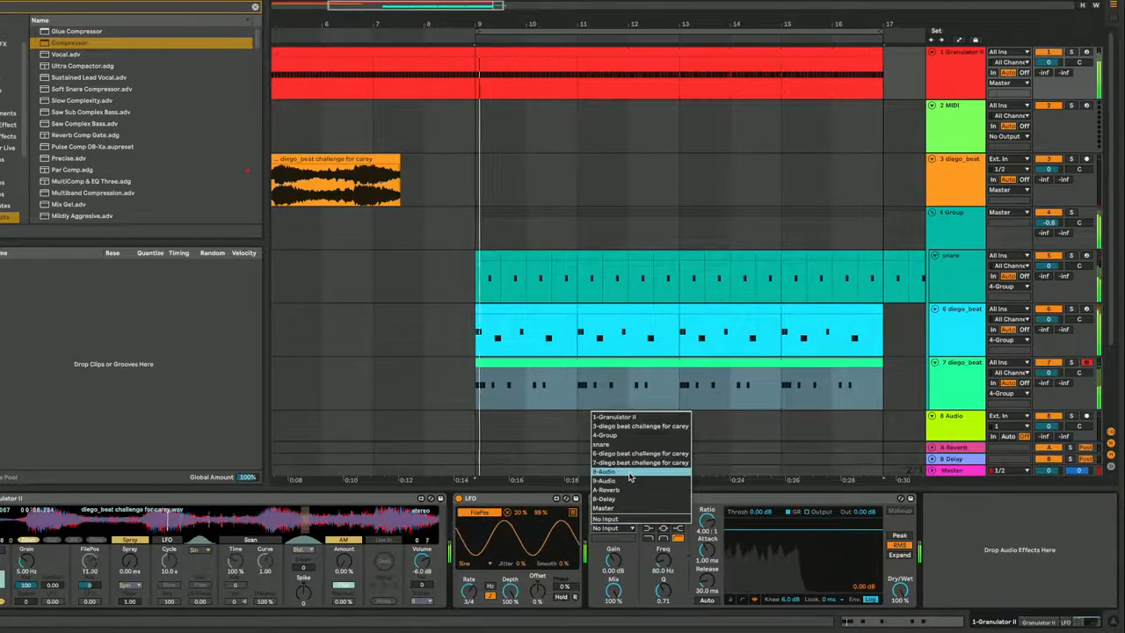
pyautogui.press('Up')
pyautogui.press('Up')
pyautogui.press('Return')
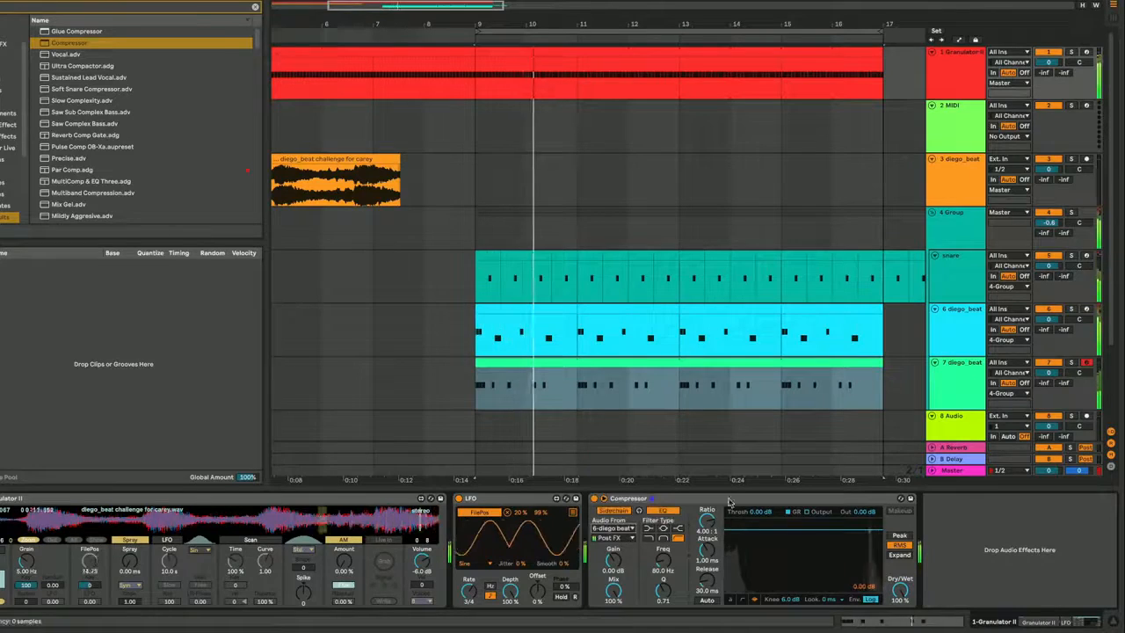
# - Set the Compressor's threshold to -35.0 dB and its release to 280 ms on the Granulator II track
pyautogui.moveTo(762, 512); pyautogui.dragTo(763, 548)
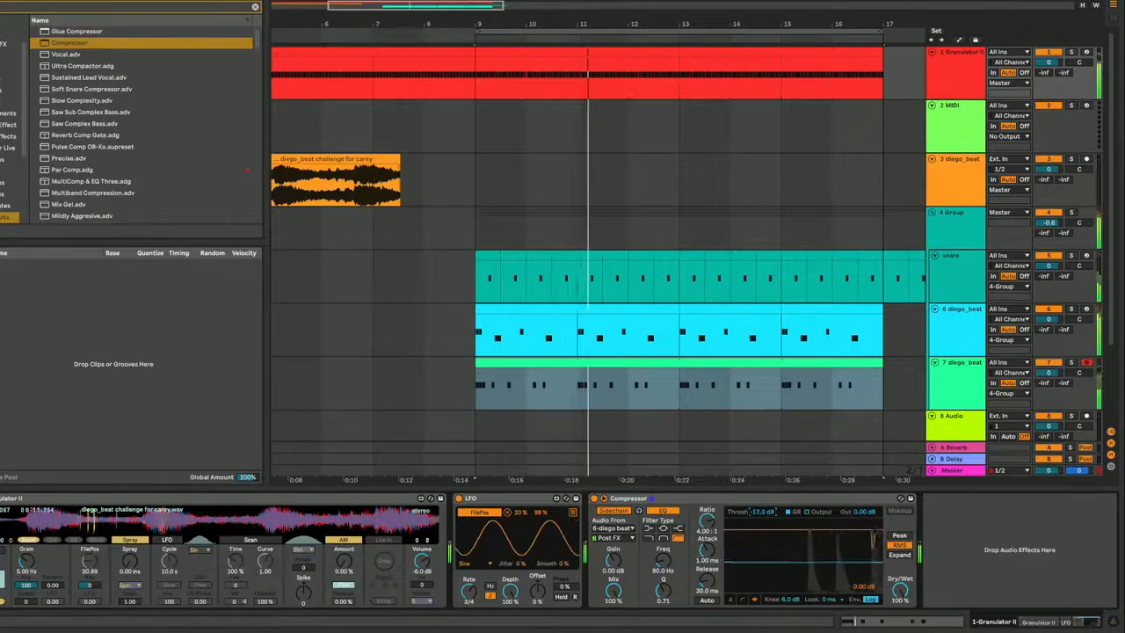
pyautogui.moveTo(707, 580); pyautogui.dragTo(706, 560)
pyautogui.moveTo(763, 512); pyautogui.dragTo(763, 542)
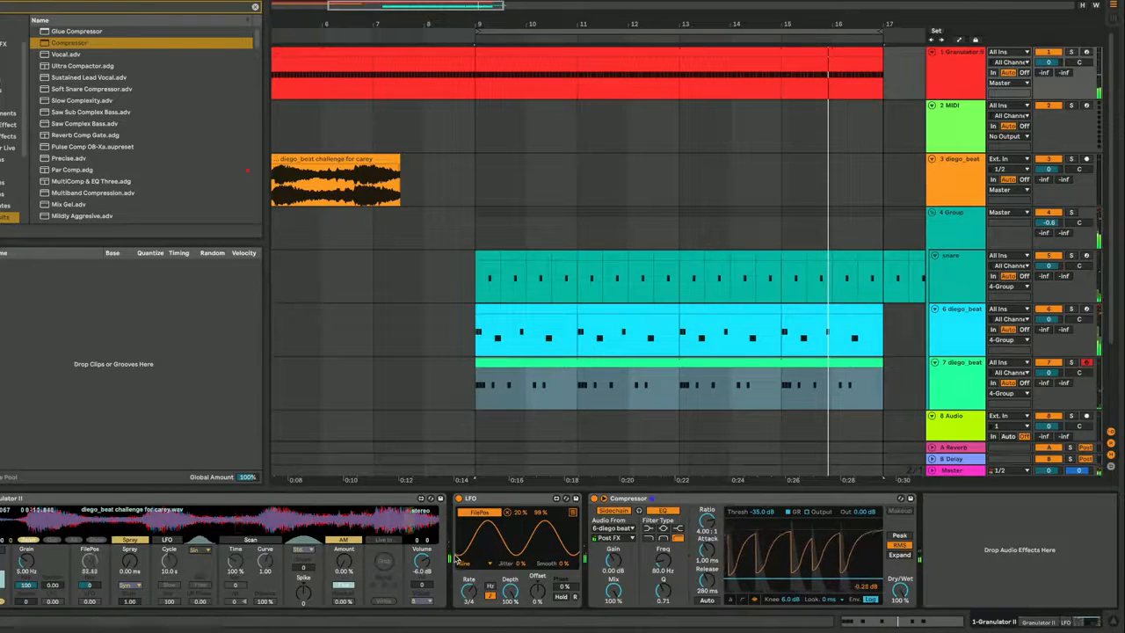
# - Set the LFO rate to 1/2 and switch the LFO off and on during playback to compare the sound
pyautogui.press('space')
pyautogui.press('space')
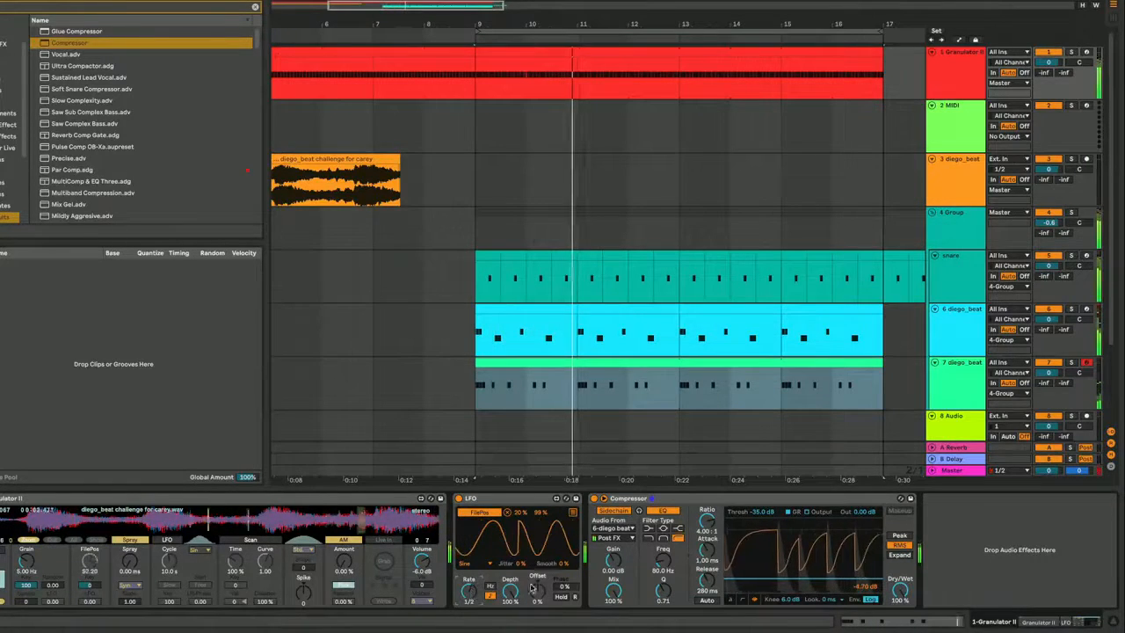
pyautogui.click(458, 499)
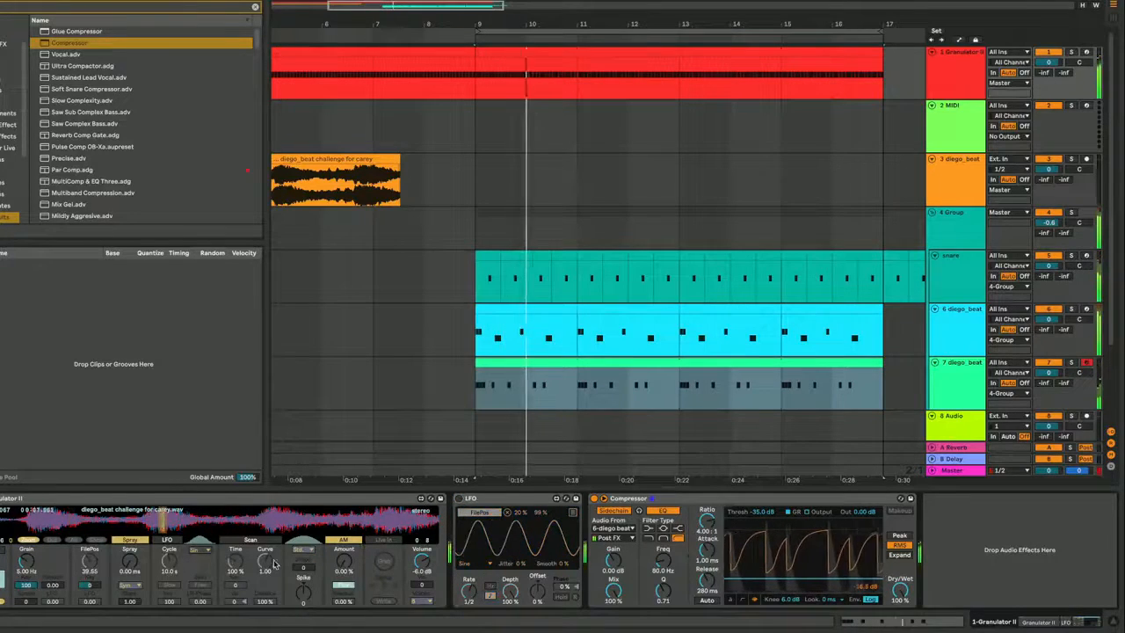
pyautogui.click(472, 497)
pyautogui.press('space')
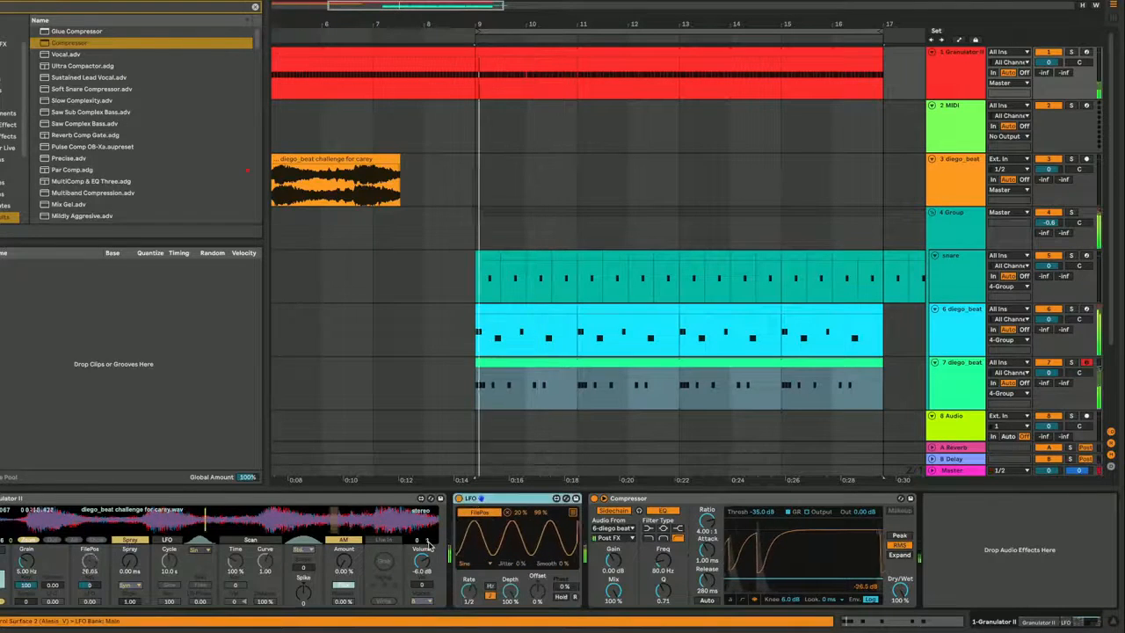
# - Duplicate the Granulator II track with its devices and mute the original
pyautogui.click(951, 88)
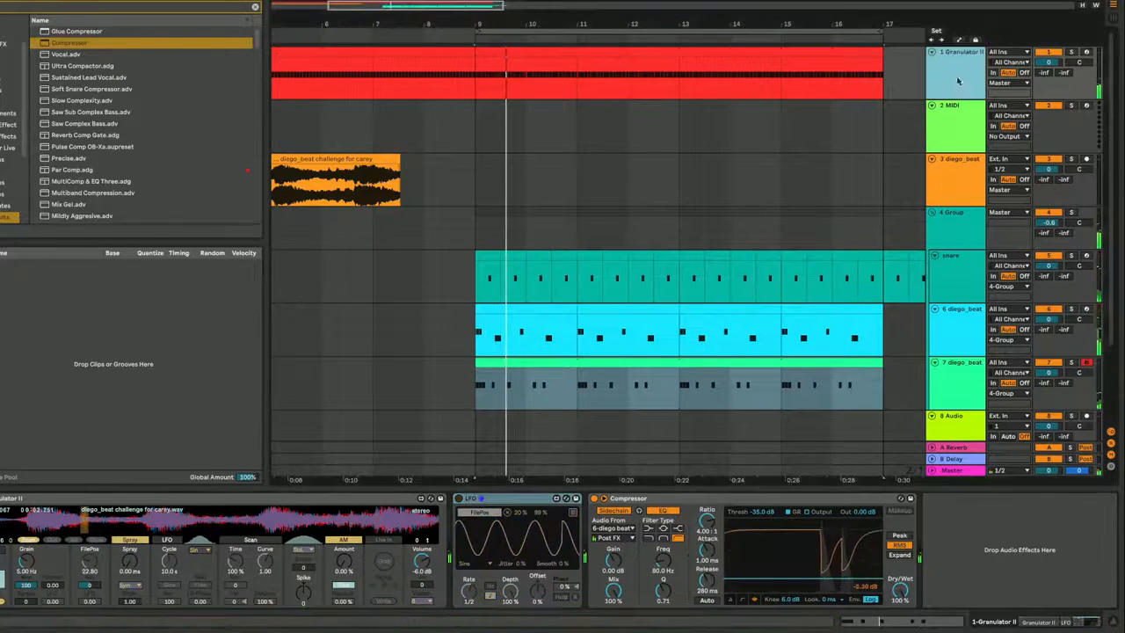
pyautogui.hotkey('ctrl', 'd')
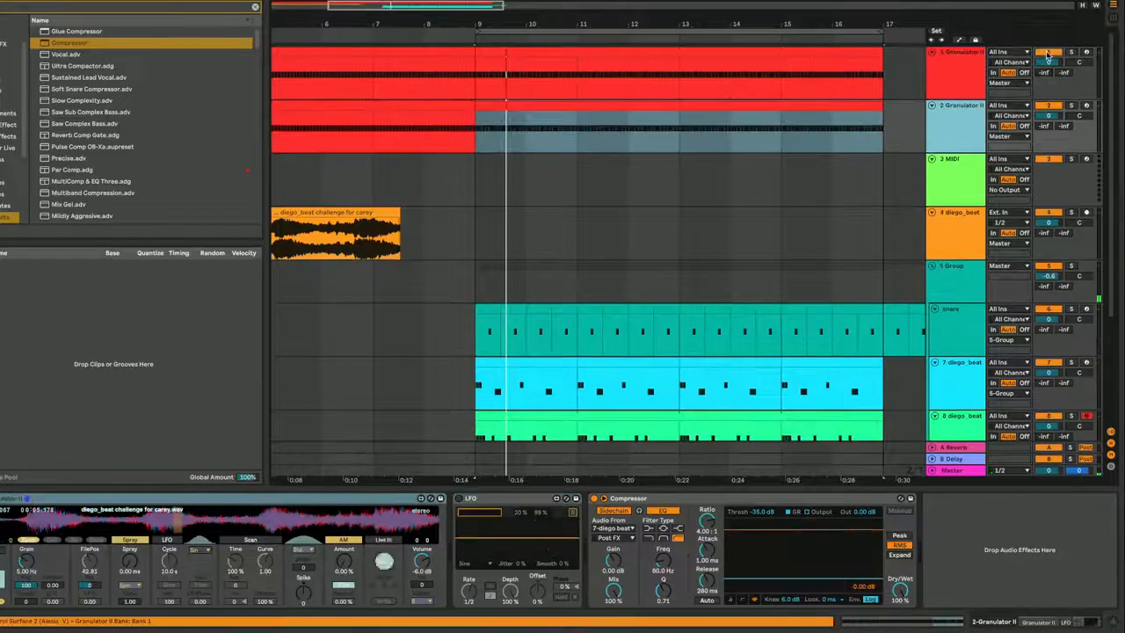
pyautogui.click(1046, 54)
# - Delete the LFO from the duplicated Granulator II track's device chain
pyautogui.click(990, 114)
pyautogui.click(957, 116)
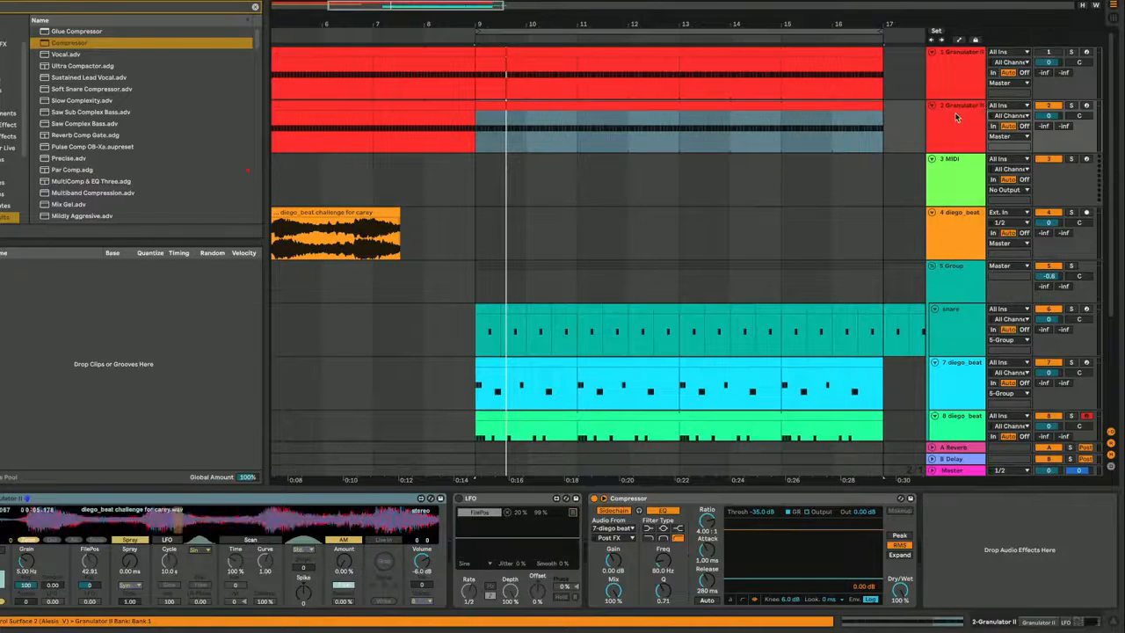
pyautogui.click(957, 116)
pyautogui.click(466, 503)
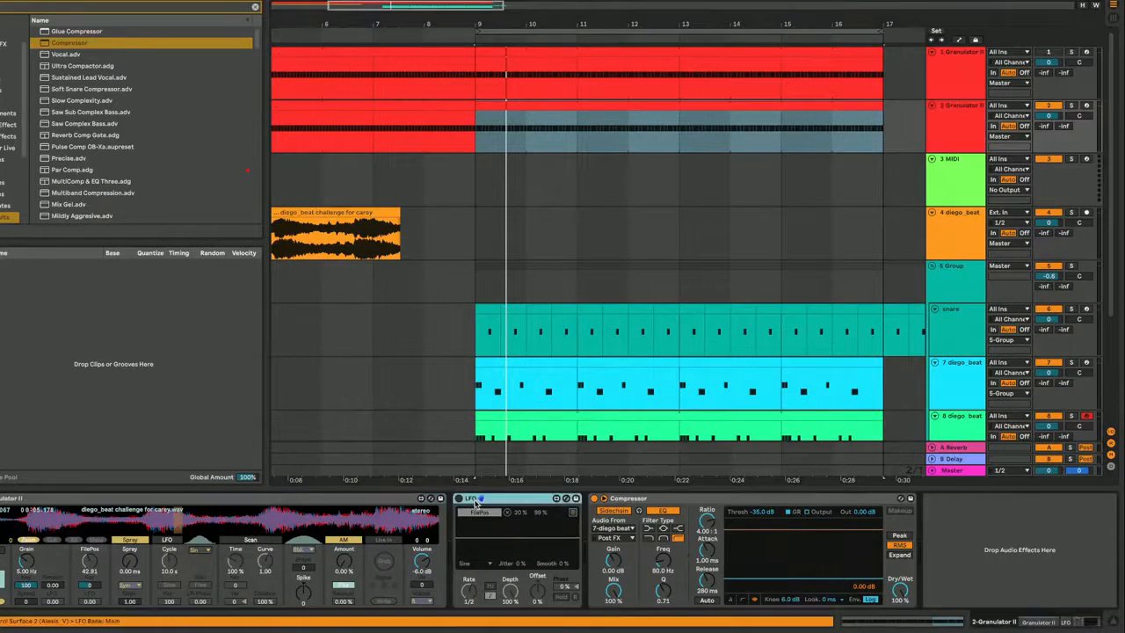
pyautogui.press('Delete')
# - Show the duplicate's FilePos automation in a new lane and raise it to 52.71 between bars 11 and 13
pyautogui.rightClick(91, 567)
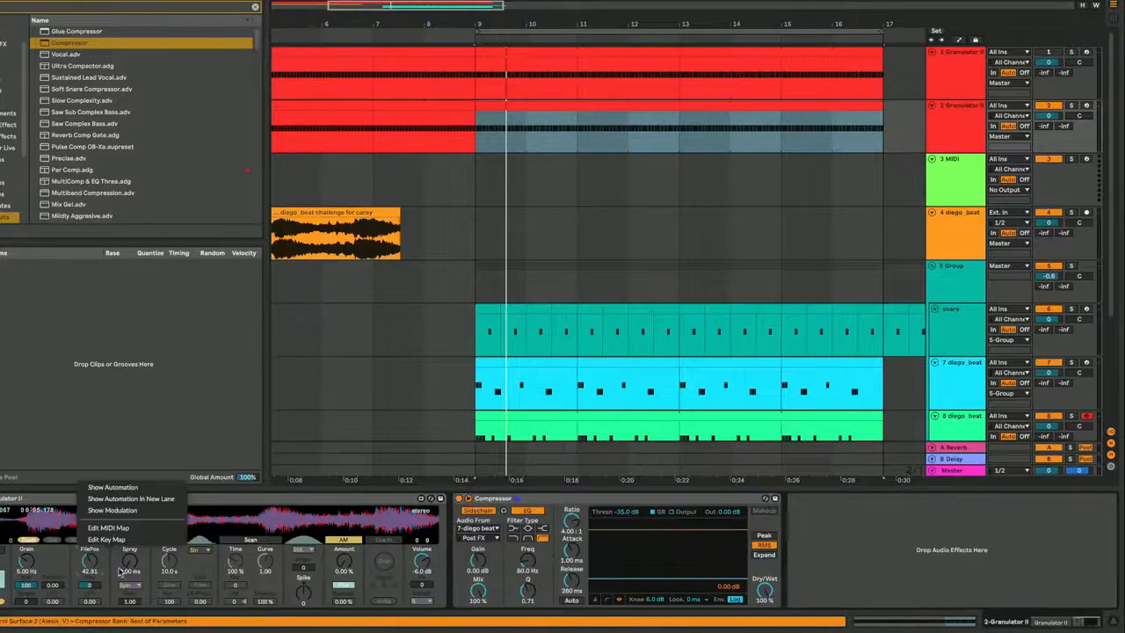
pyautogui.click(121, 505)
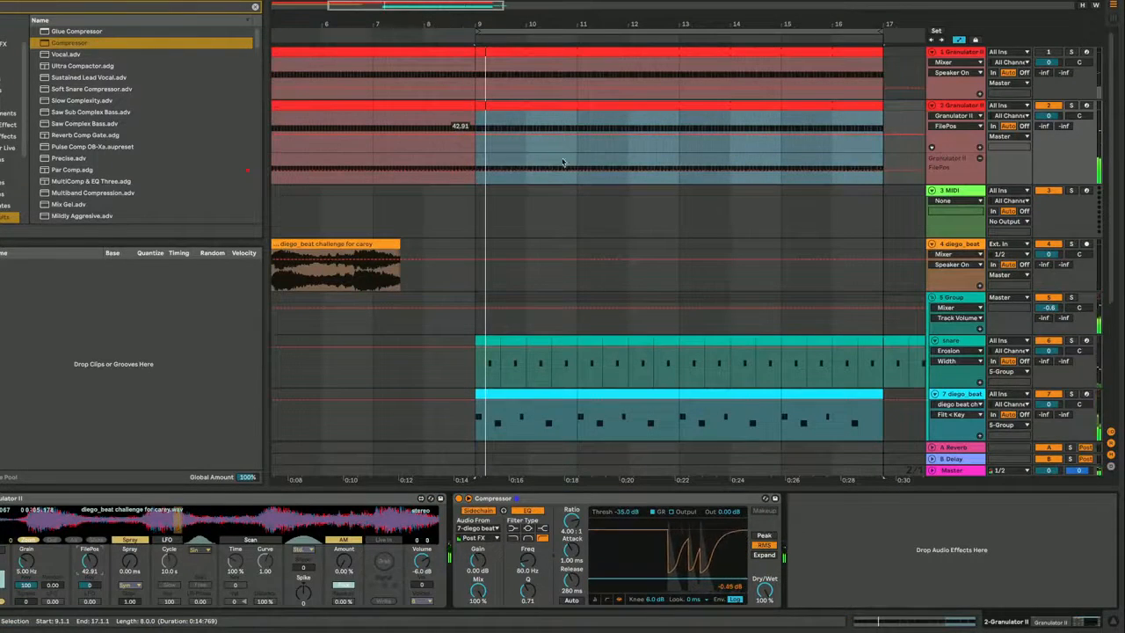
pyautogui.moveTo(576, 164); pyautogui.dragTo(677, 164)
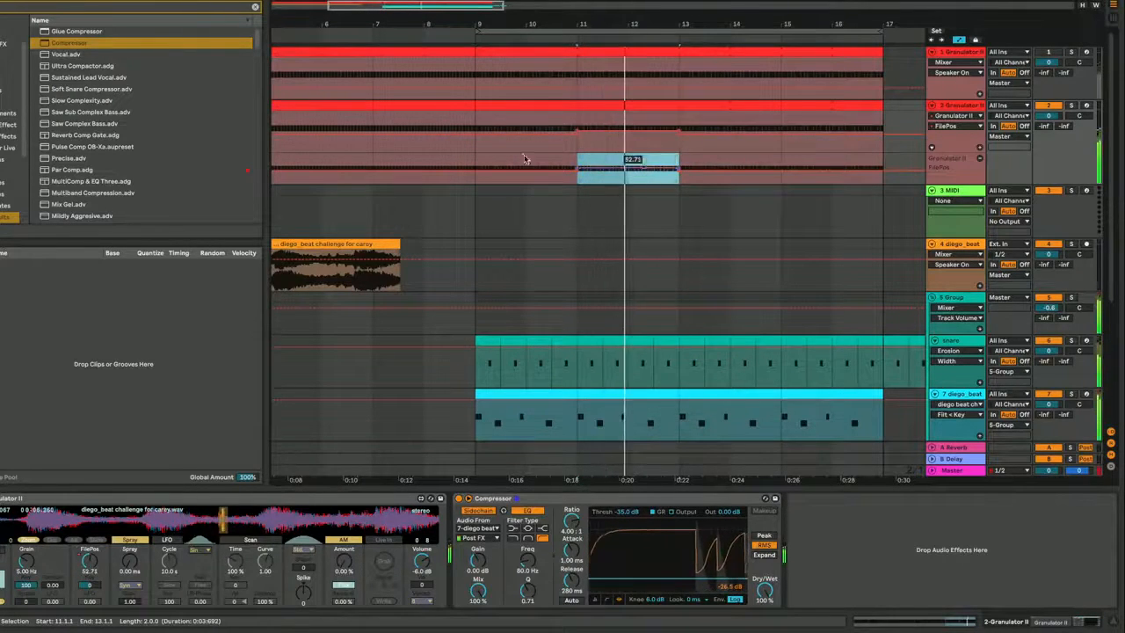
pyautogui.click(484, 154)
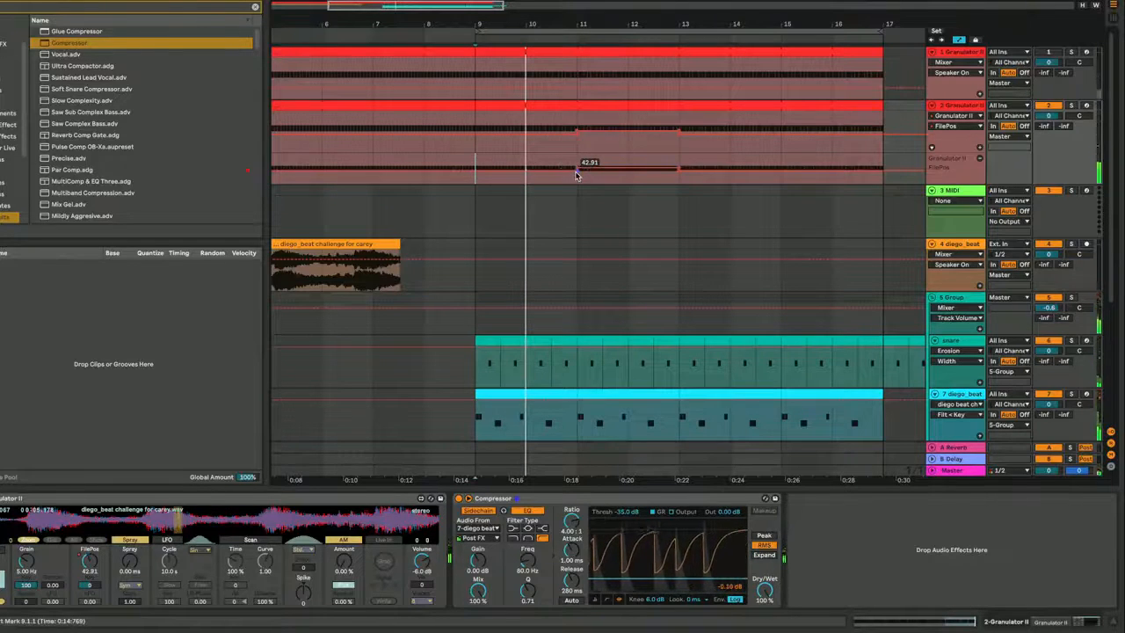
# - Enlarge the FilePos lane and shape a curved rise to 91.89 from bar 10 to 11 and a falling slope from bar 12 to 13
pyautogui.moveTo(573, 171)
pyautogui.mouseDown()
pyautogui.moveTo(577, 161)
pyautogui.moveTo(556, 165)
pyautogui.mouseUp()
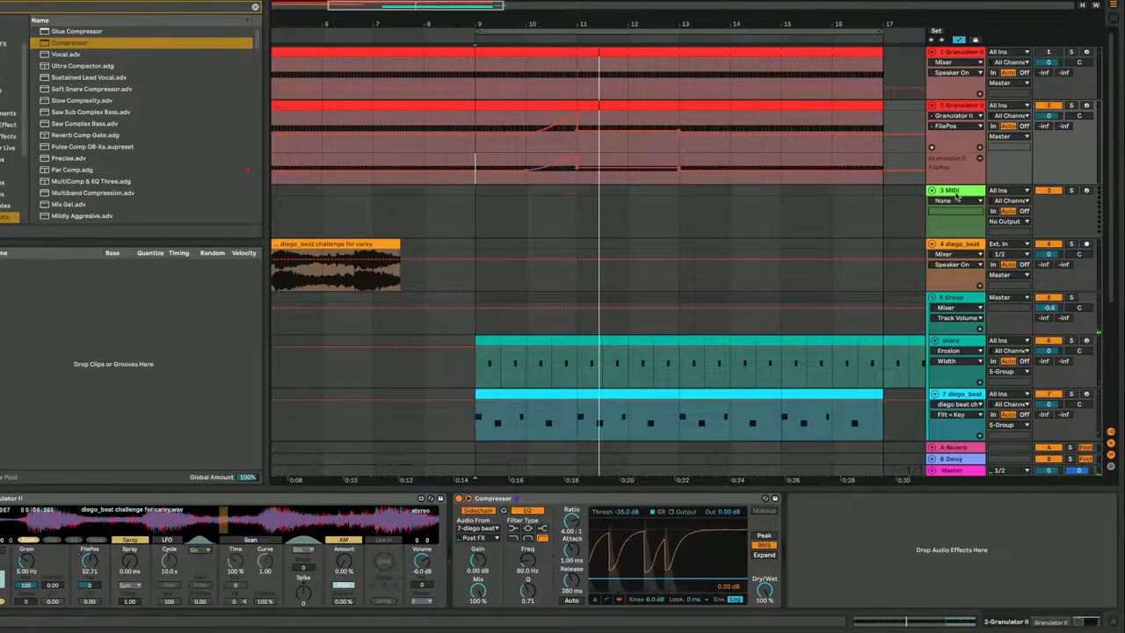
pyautogui.moveTo(961, 182); pyautogui.dragTo(961, 339)
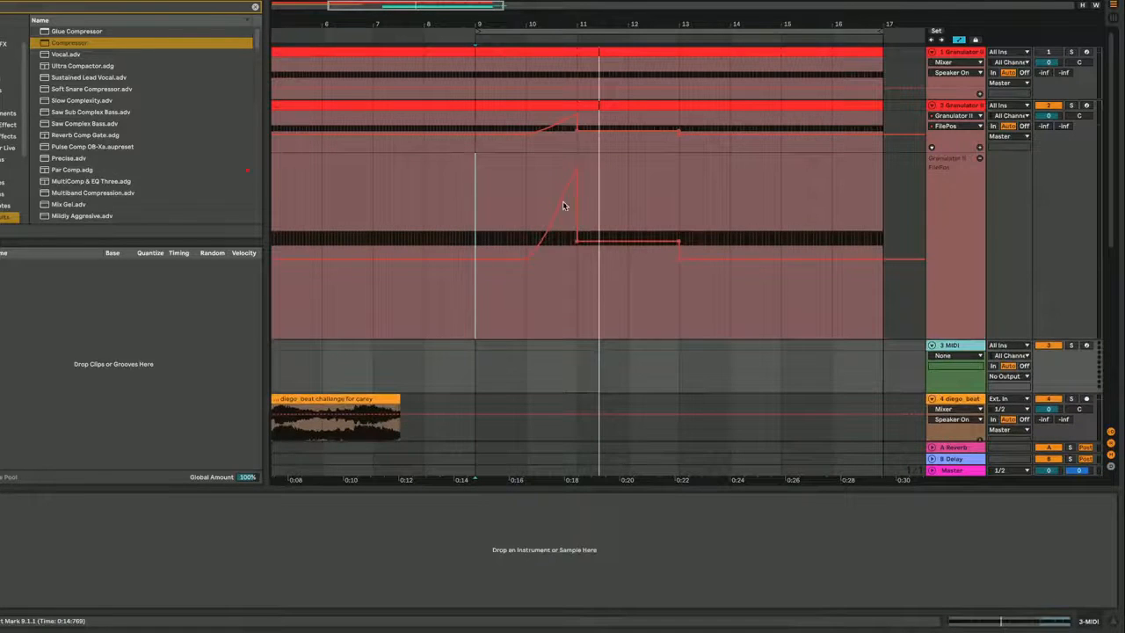
pyautogui.click(560, 216)
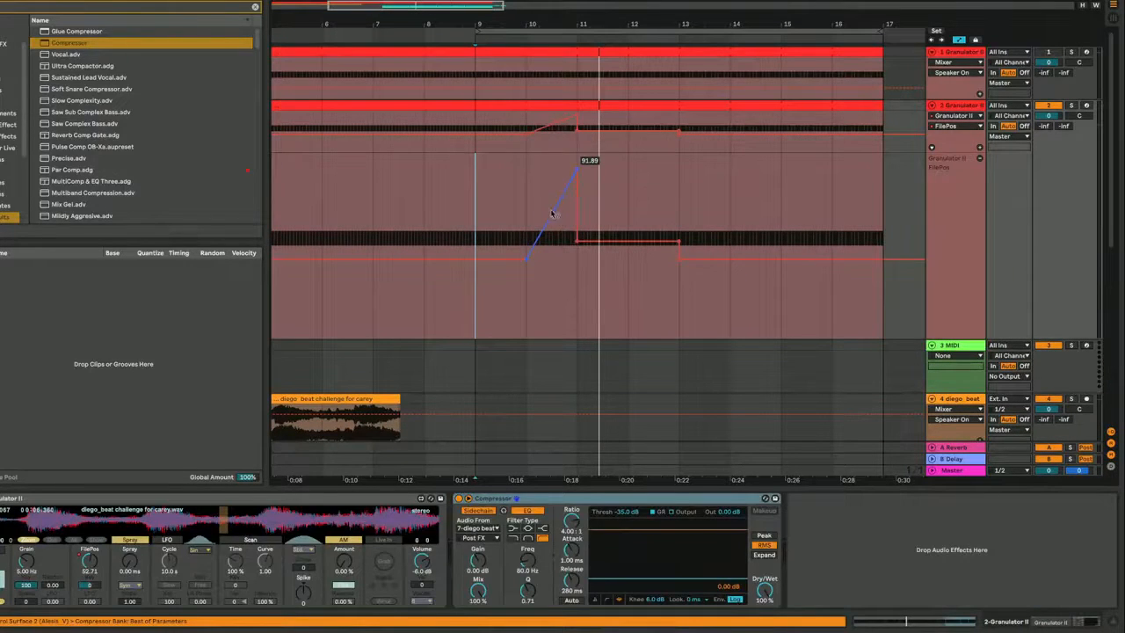
pyautogui.press('space')
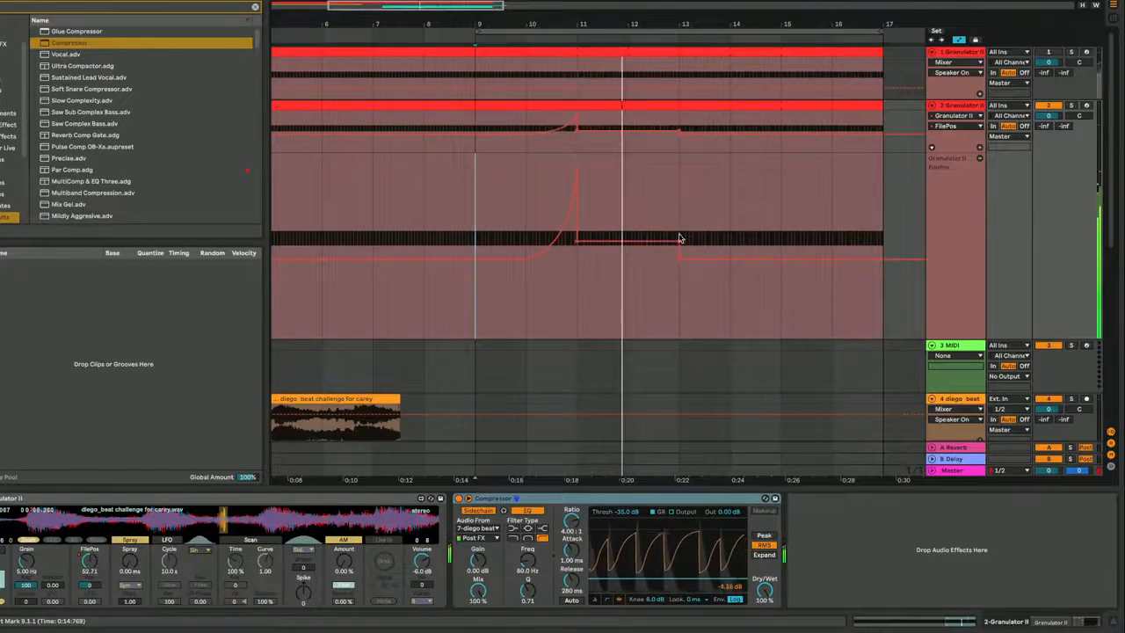
pyautogui.moveTo(673, 246); pyautogui.dragTo(678, 316)
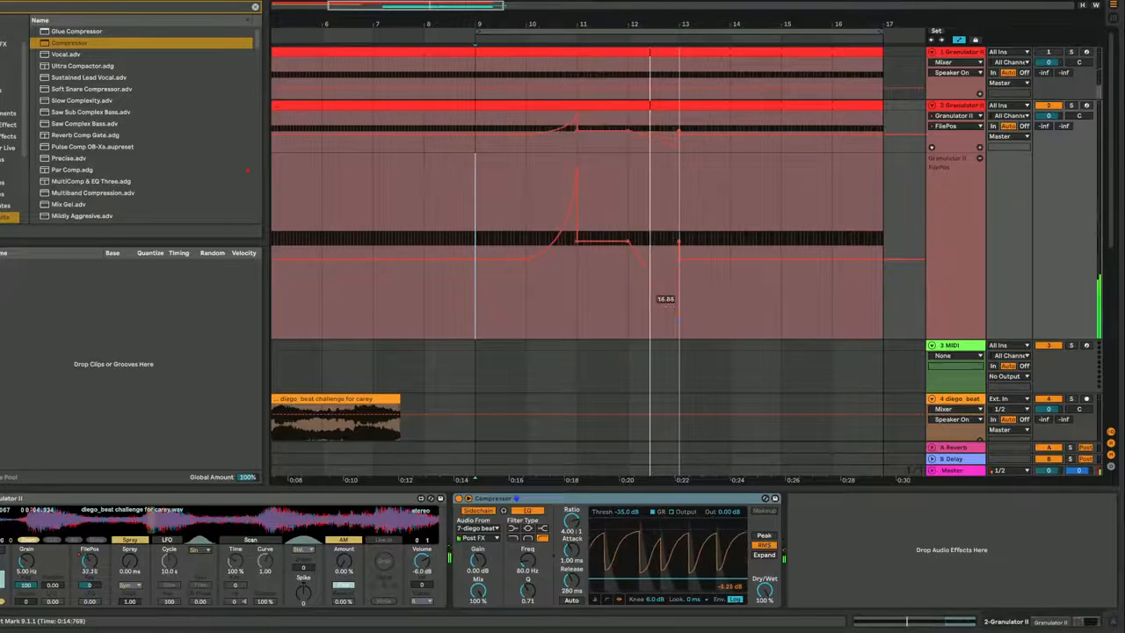
# - Duplicate the FilePos automation of bars 9 to 13 onto bars 13 to 17
pyautogui.moveTo(679, 202); pyautogui.dragTo(475, 214)
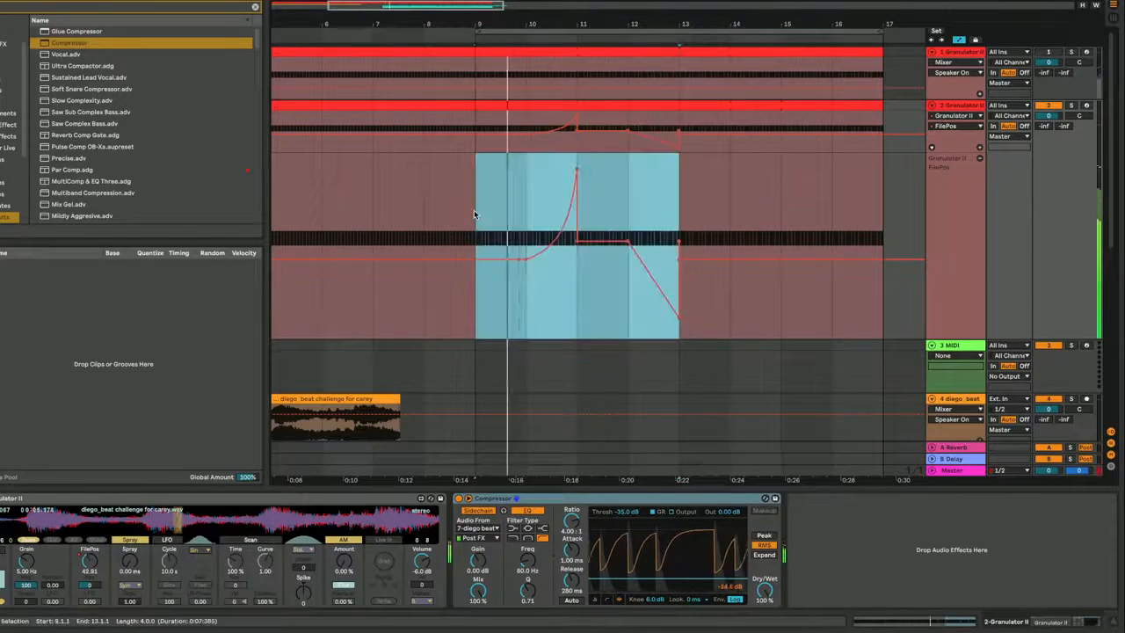
pyautogui.hotkey('ctrl', 'd')
pyautogui.click(731, 198)
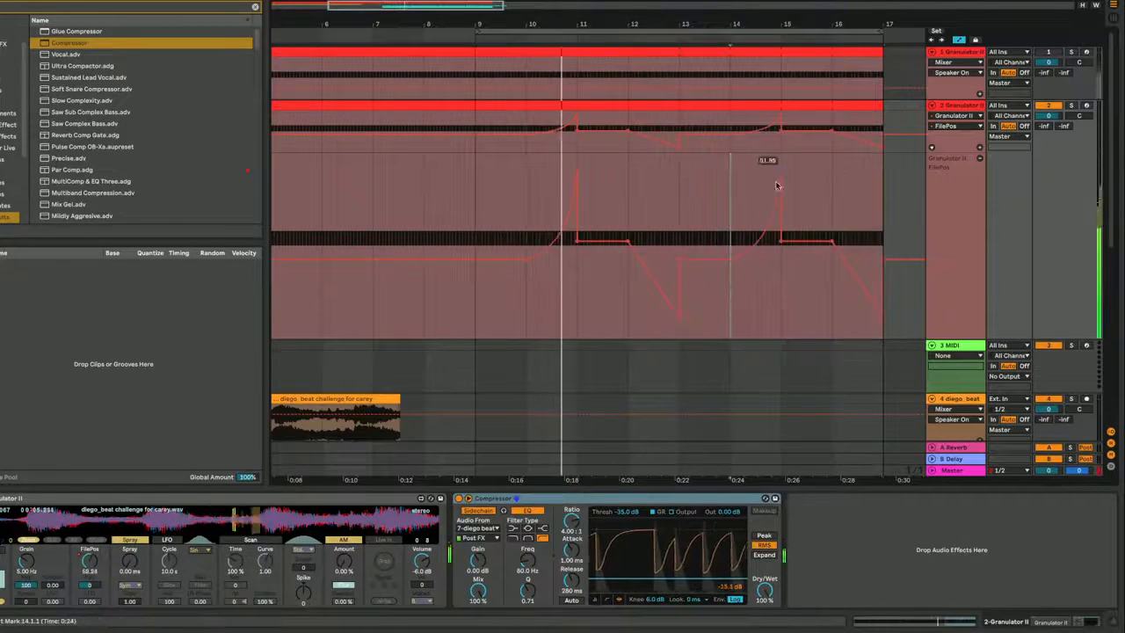
# - Raise the FilePos automation from bar 13 to about 72.34, slope it down into bar 14, and curve it upward from bar 16 to 17
pyautogui.moveTo(714, 253); pyautogui.dragTo(714, 199)
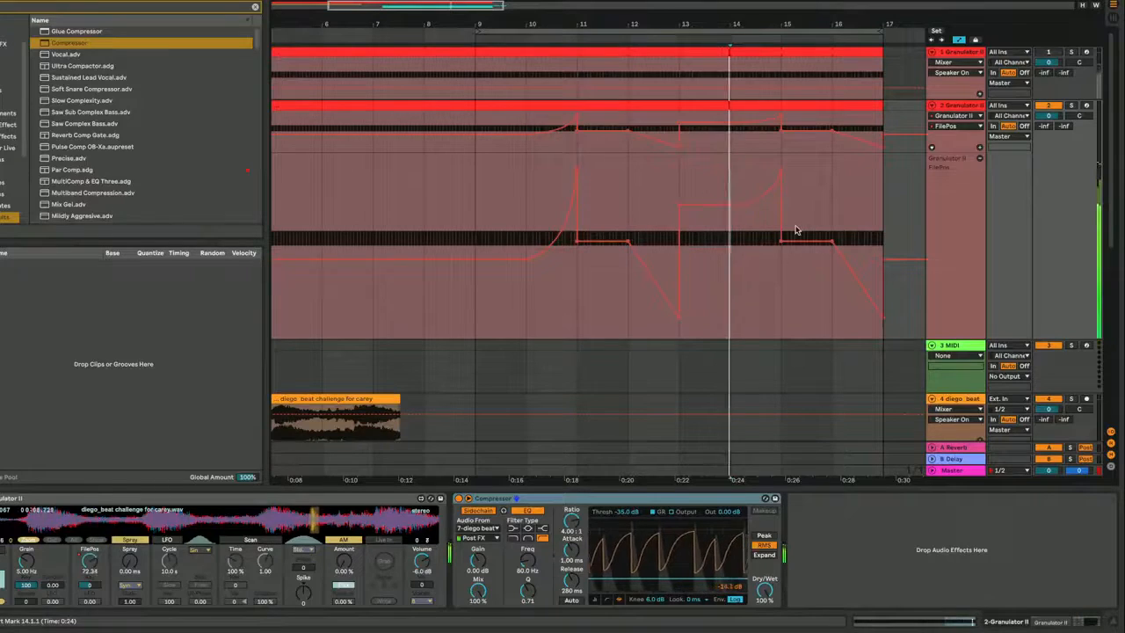
pyautogui.moveTo(747, 208); pyautogui.dragTo(729, 260)
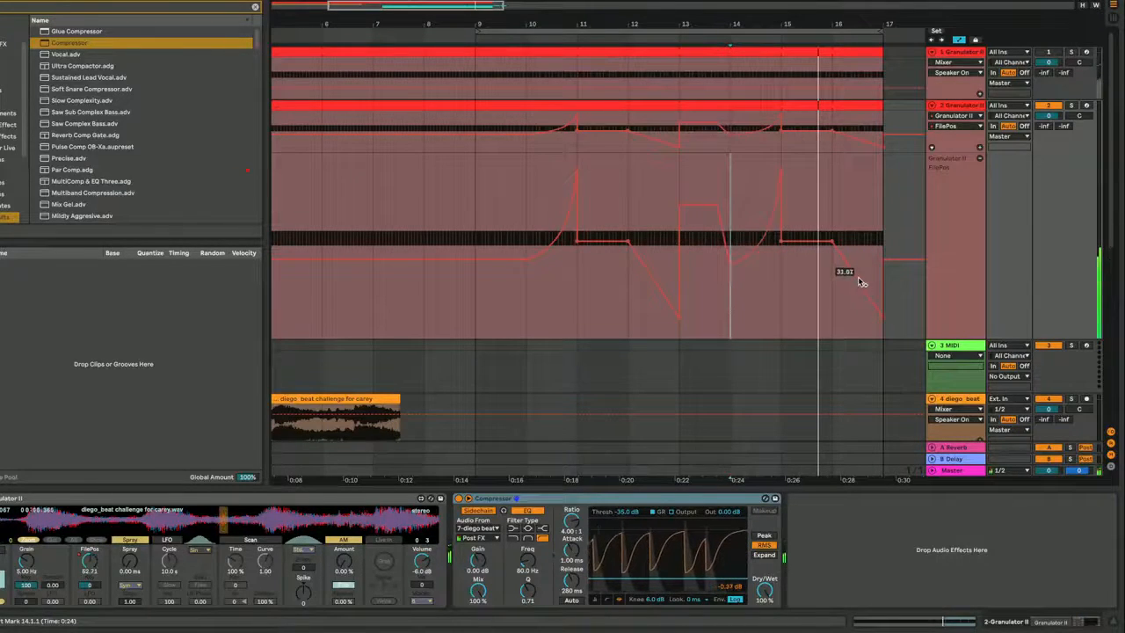
pyautogui.moveTo(861, 281); pyautogui.dragTo(861, 215)
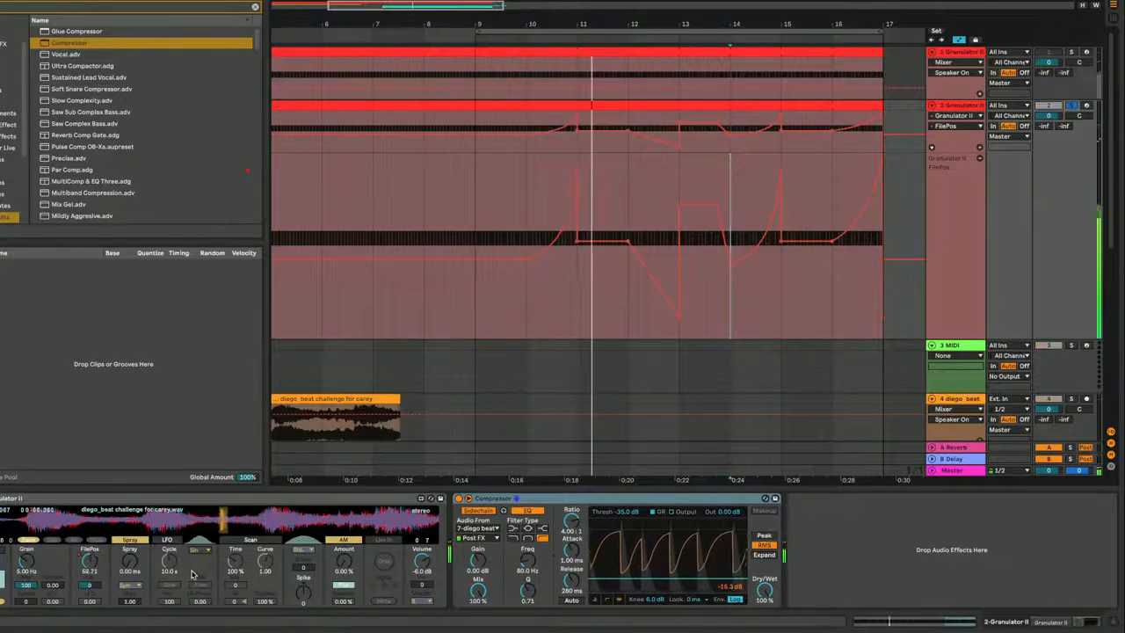
# - Show the Granulator II Spray automation in a new lane and insert a rising ramp shape across bars 9 to 11
pyautogui.rightClick(131, 563)
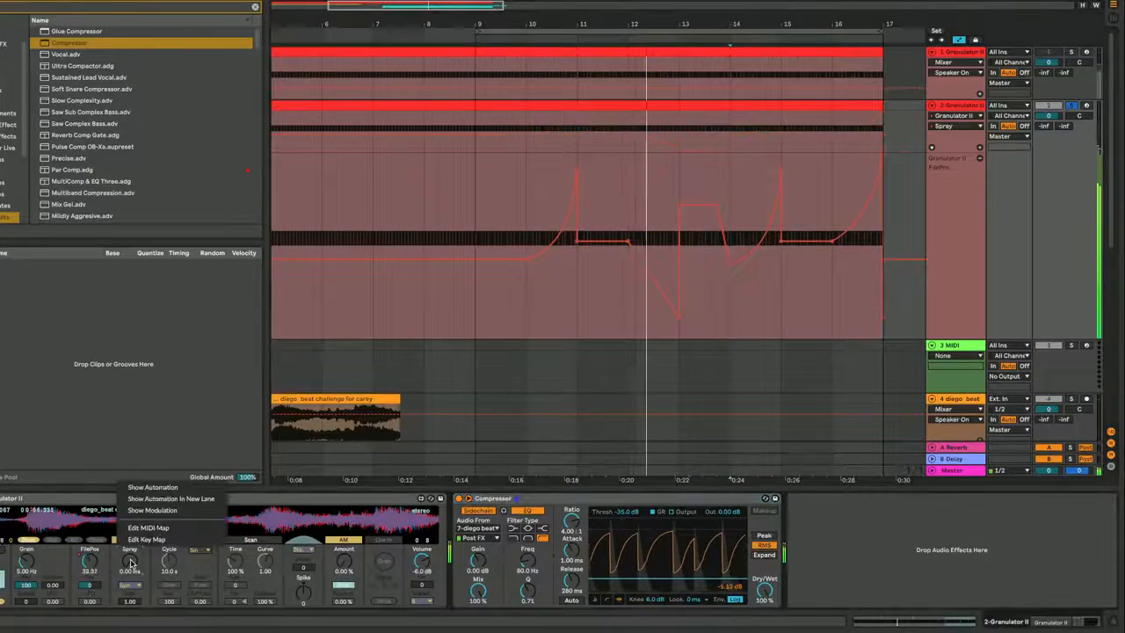
pyautogui.click(171, 498)
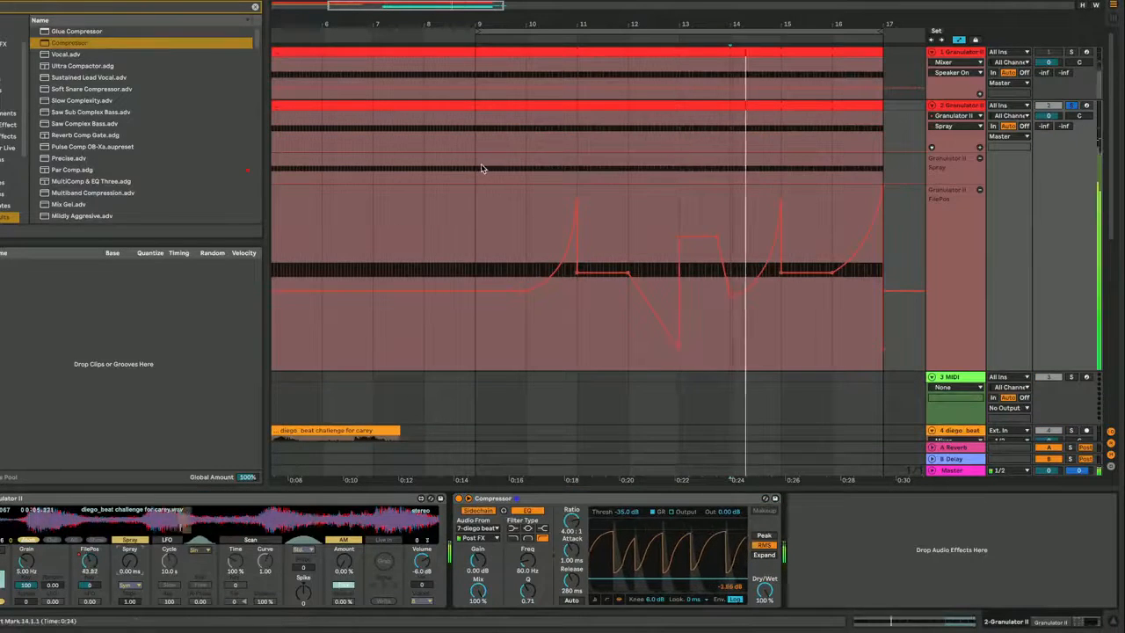
pyautogui.moveTo(481, 168); pyautogui.dragTo(567, 173)
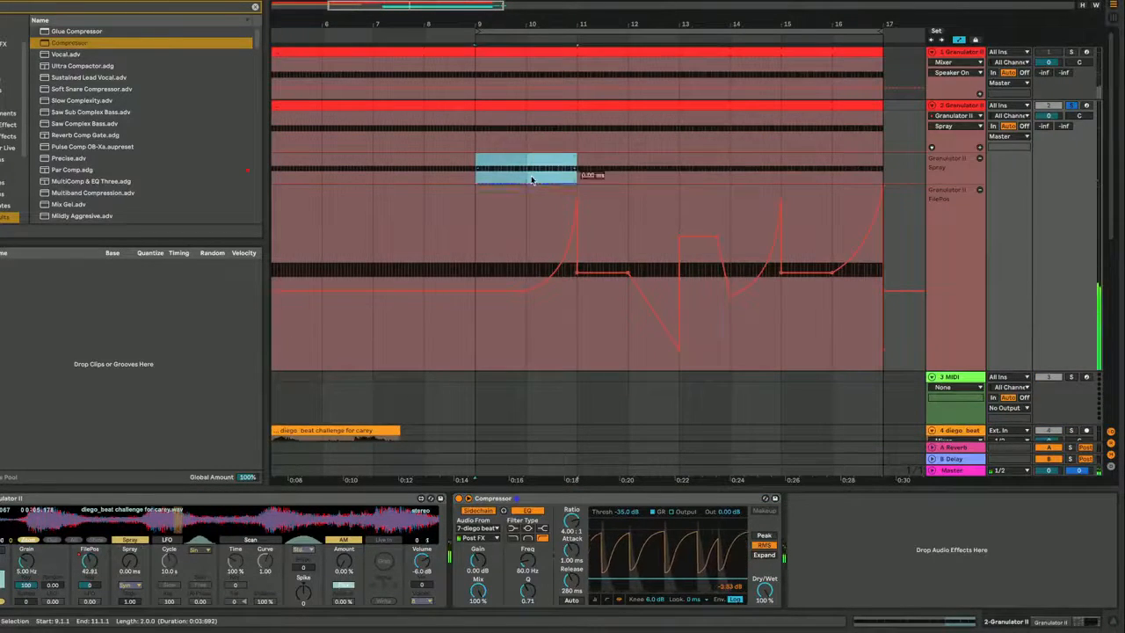
pyautogui.rightClick(571, 167)
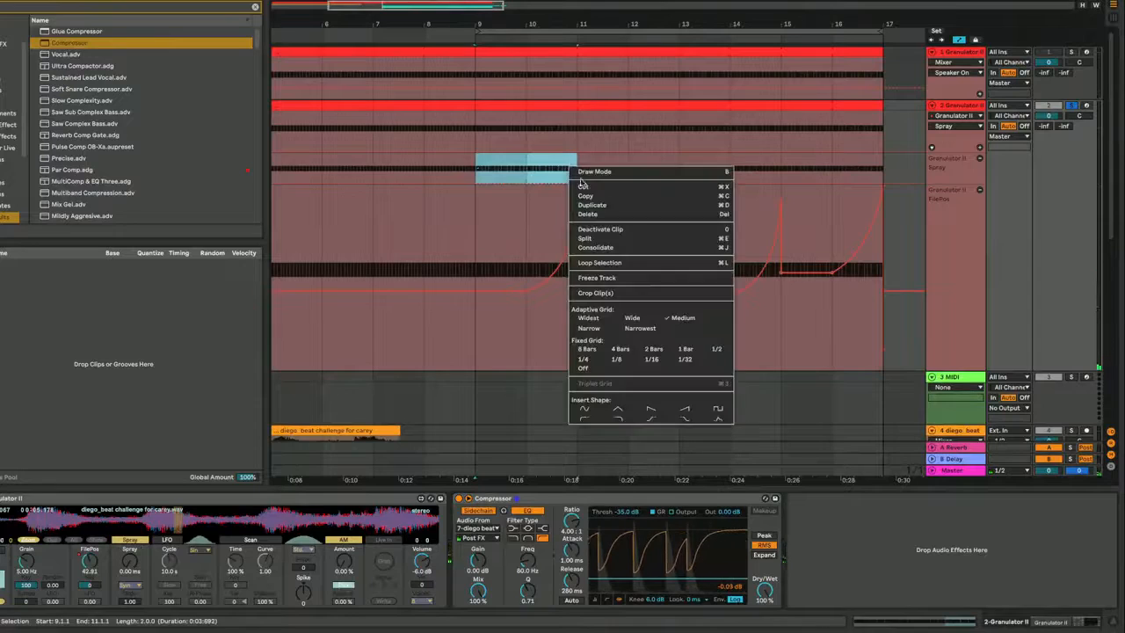
pyautogui.click(689, 409)
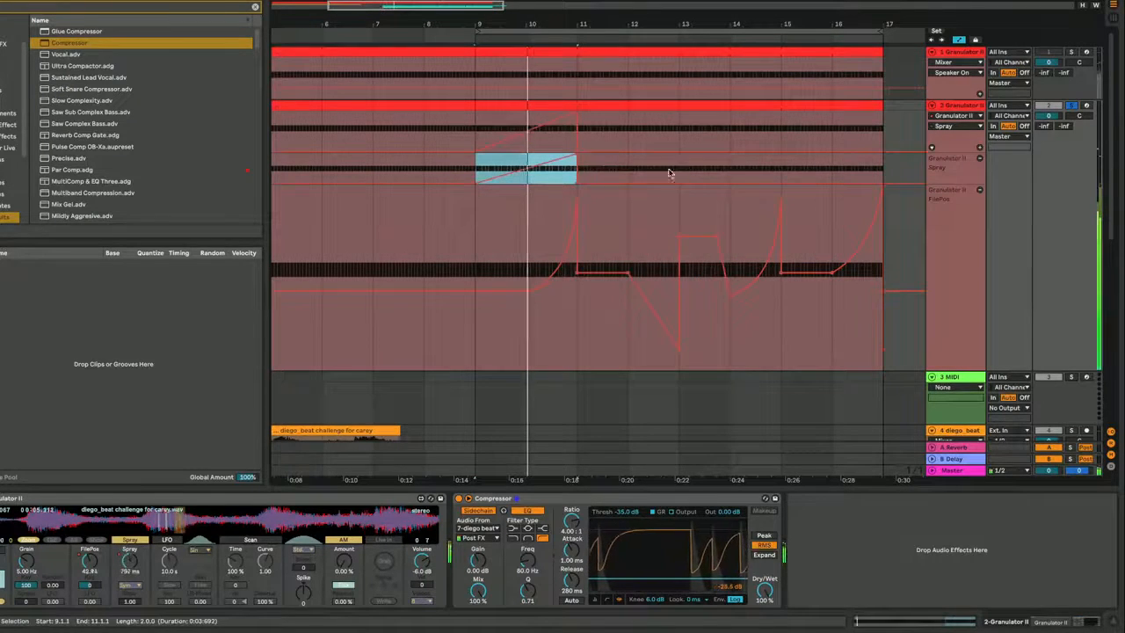
# - Repeat the two-bar Spray ramp from bar 11 through bar 17 and hide the automation
pyautogui.click(571, 183)
pyautogui.hotkey('ctrl', 'z')
pyautogui.hotkey('ctrl', 'd')
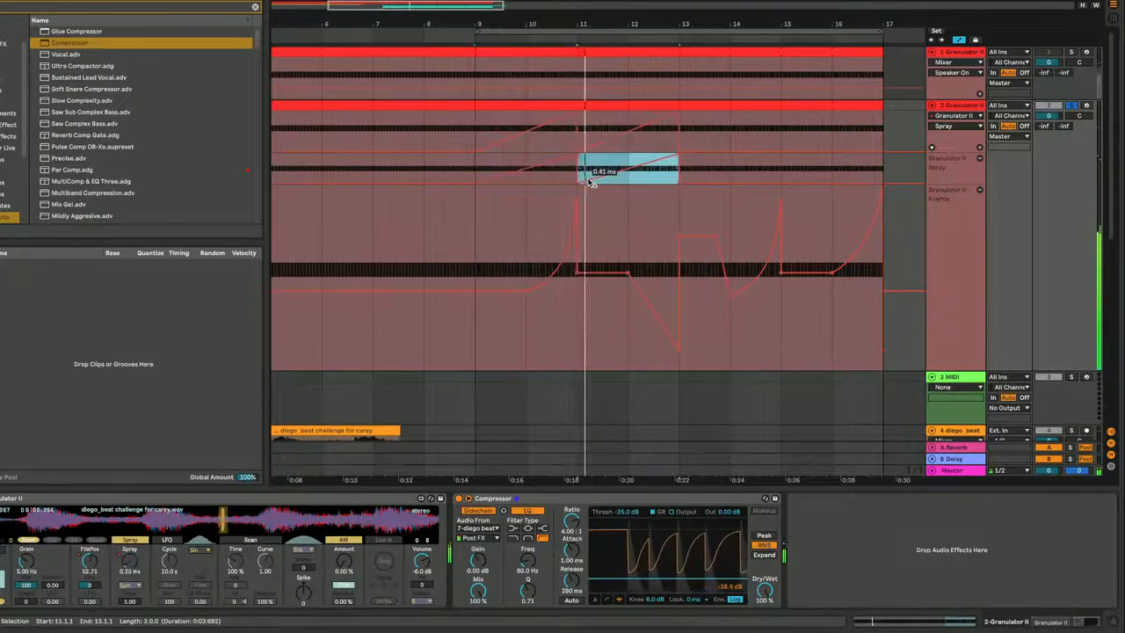
pyautogui.hotkey('ctrl', 'd')
pyautogui.hotkey('ctrl', 'd')
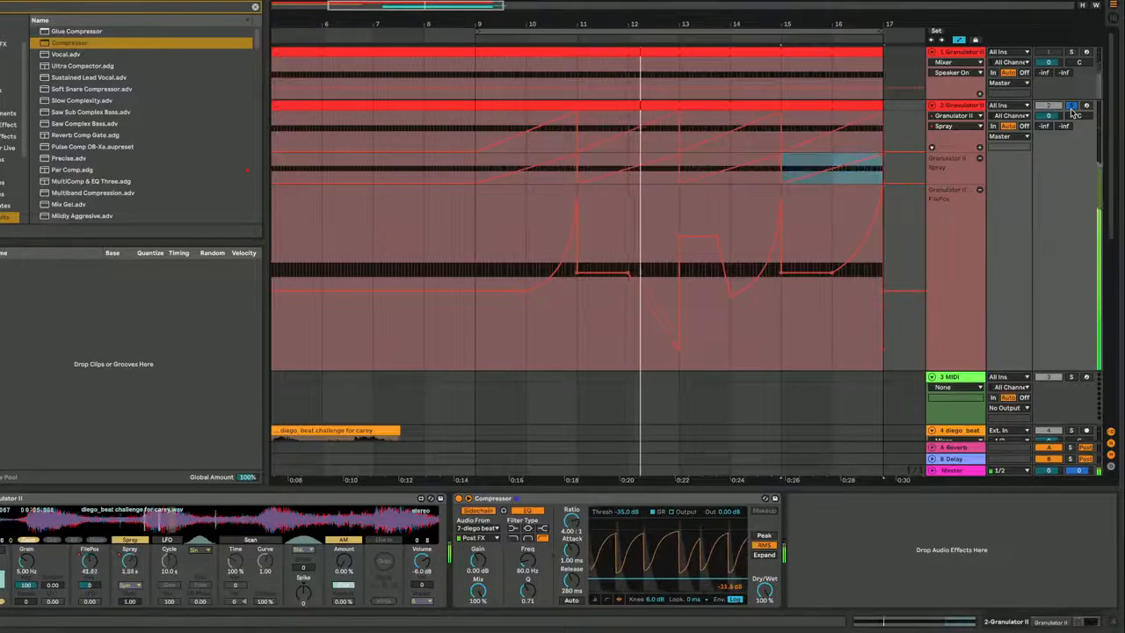
pyautogui.press('a')
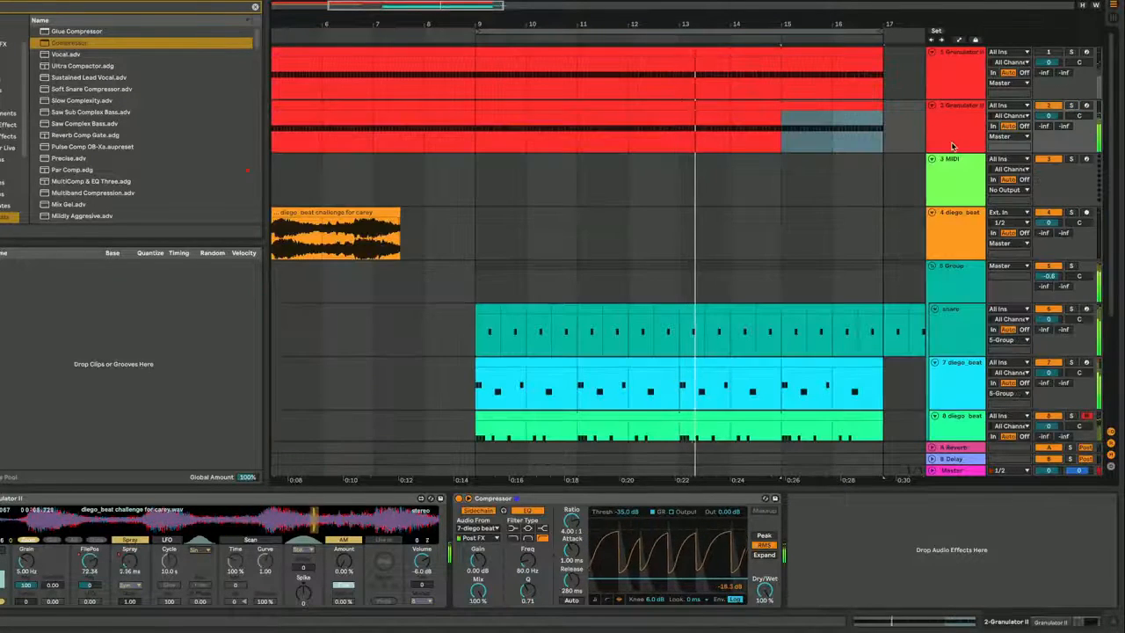
# - Rename the drum group track as "drums"
pyautogui.scroll(-3, 953, 150)
pyautogui.click(958, 202)
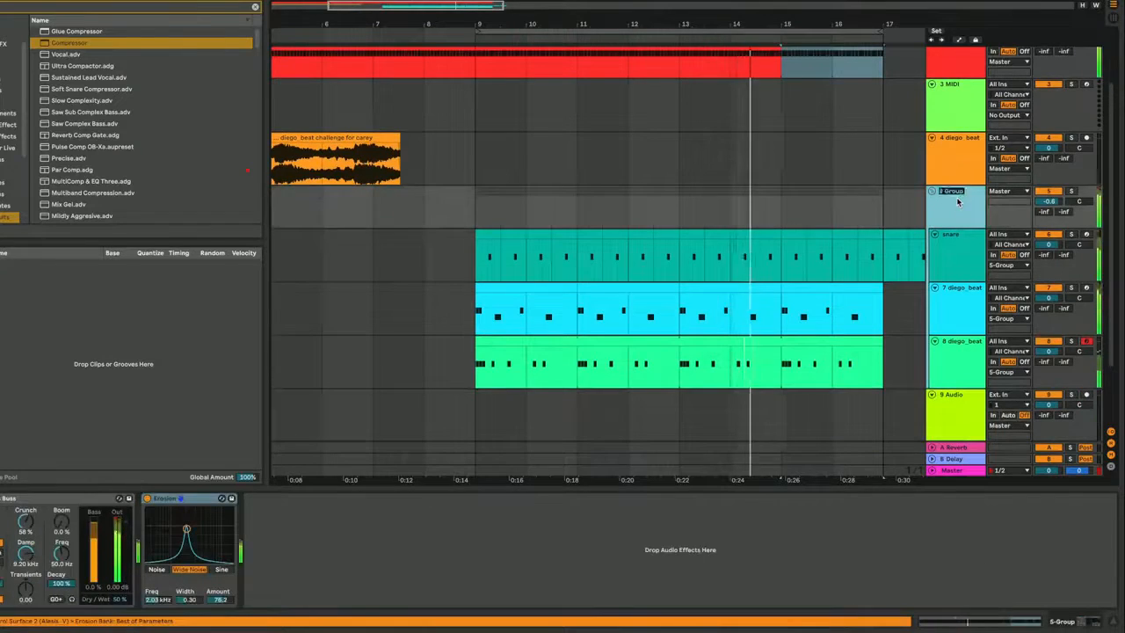
pyautogui.write('drums')
pyautogui.scroll(-1, 966, 197)
pyautogui.press('Return')
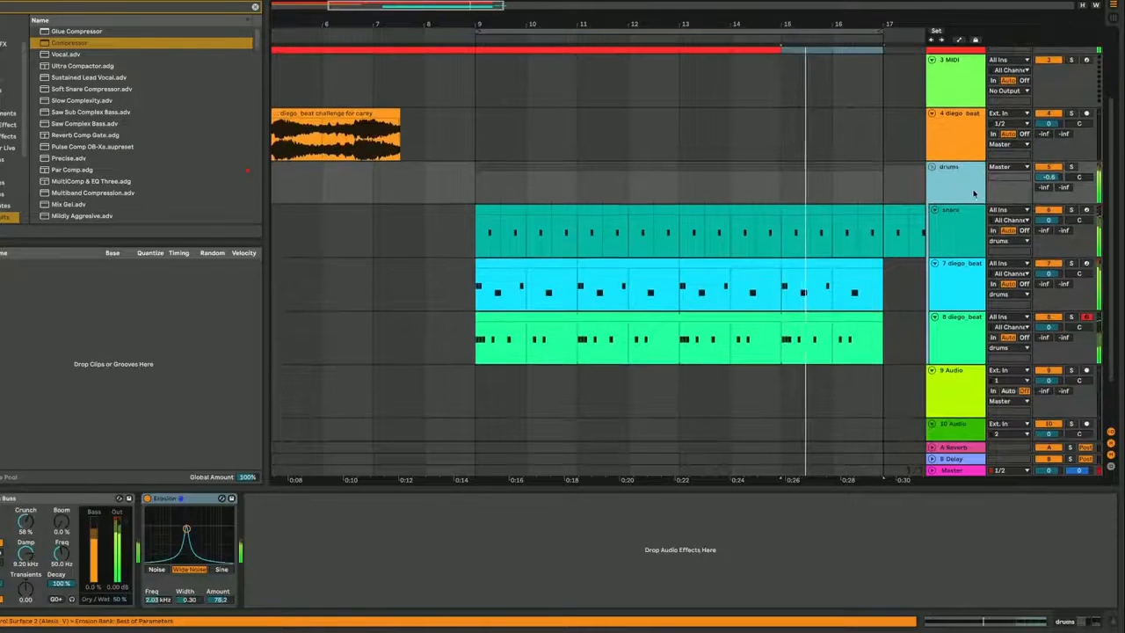
# - Insert a new empty MIDI track below the drums group
pyautogui.hotkey('ctrl', 'shift', 't')
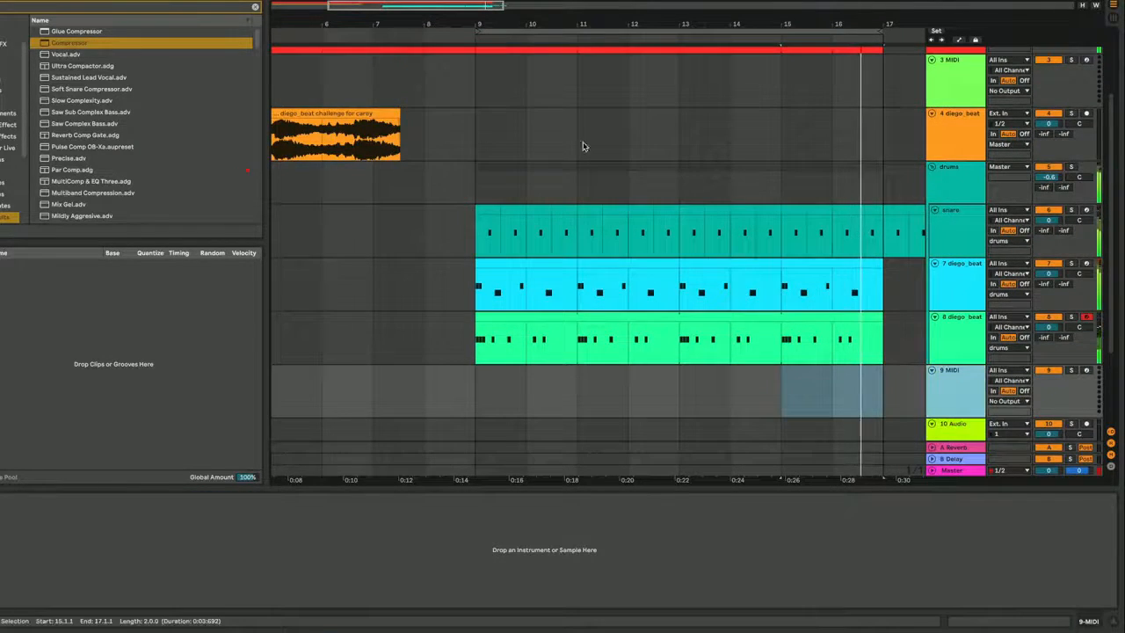
pyautogui.hscroll(-2, 798, 110)
pyautogui.scroll(-1, 457, 150)
pyautogui.moveTo(509, 11); pyautogui.dragTo(509, 0)
pyautogui.scroll(-1, 396, 307)
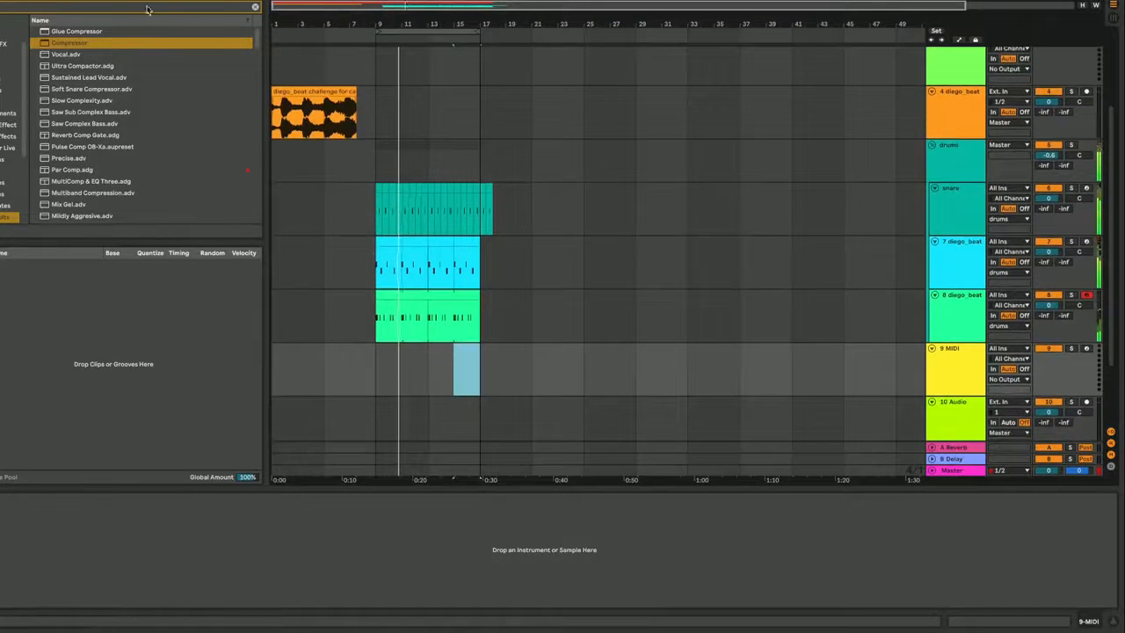
# - Load the diego_beat audio clip as a Simpler on the new MIDI track and move the sample start to the first swell
pyautogui.moveTo(314, 114); pyautogui.dragTo(527, 533)
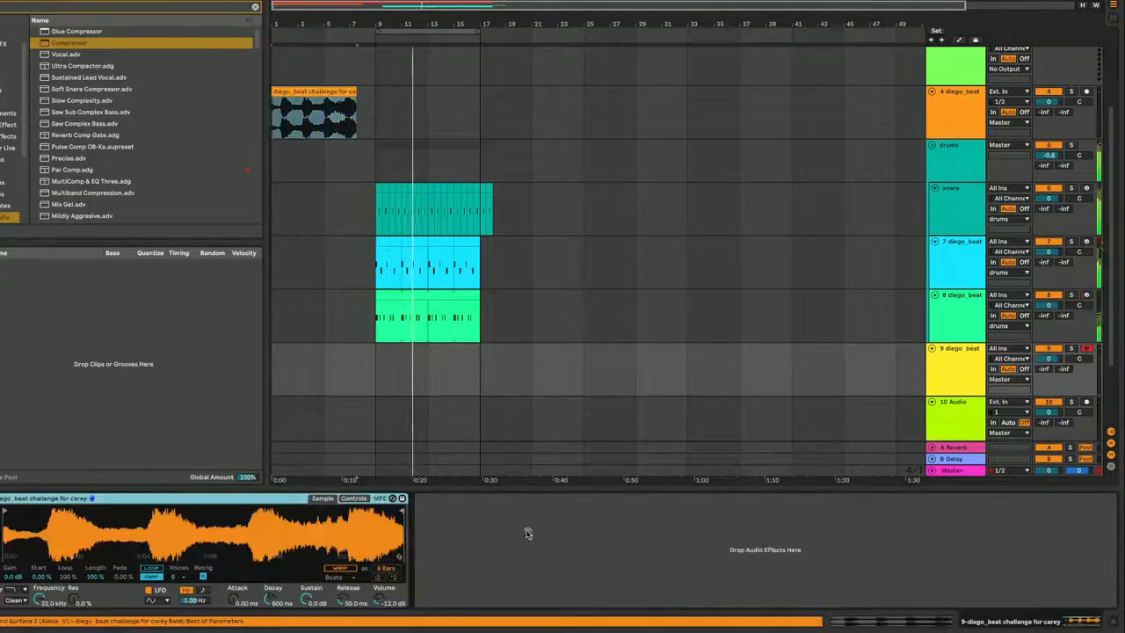
pyautogui.click(665, 367)
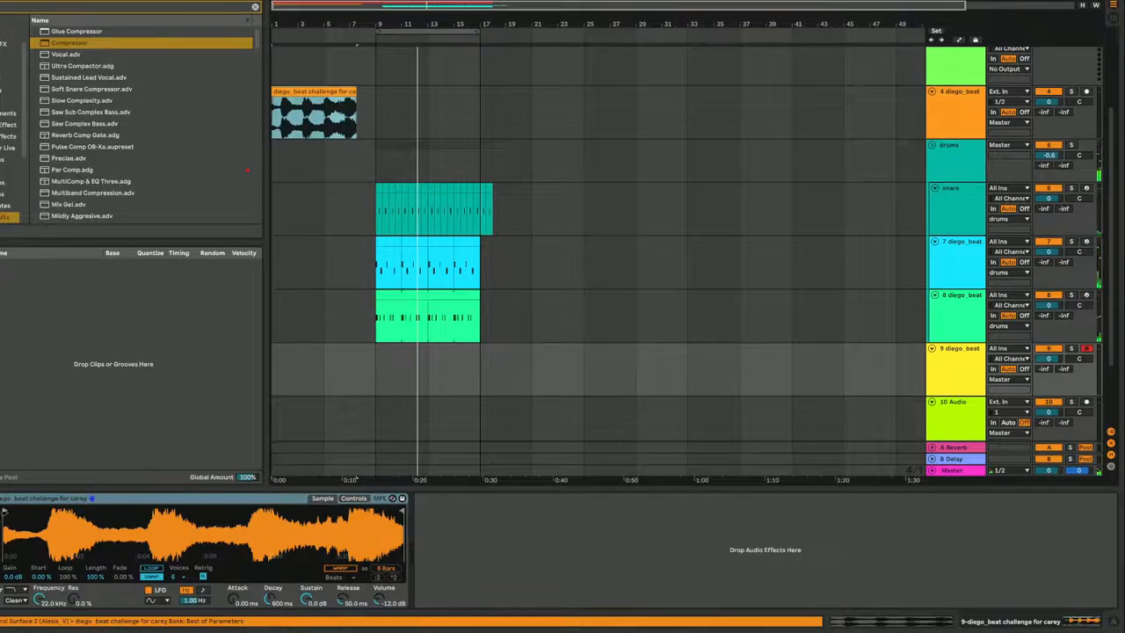
pyautogui.moveTo(4, 510); pyautogui.dragTo(55, 509)
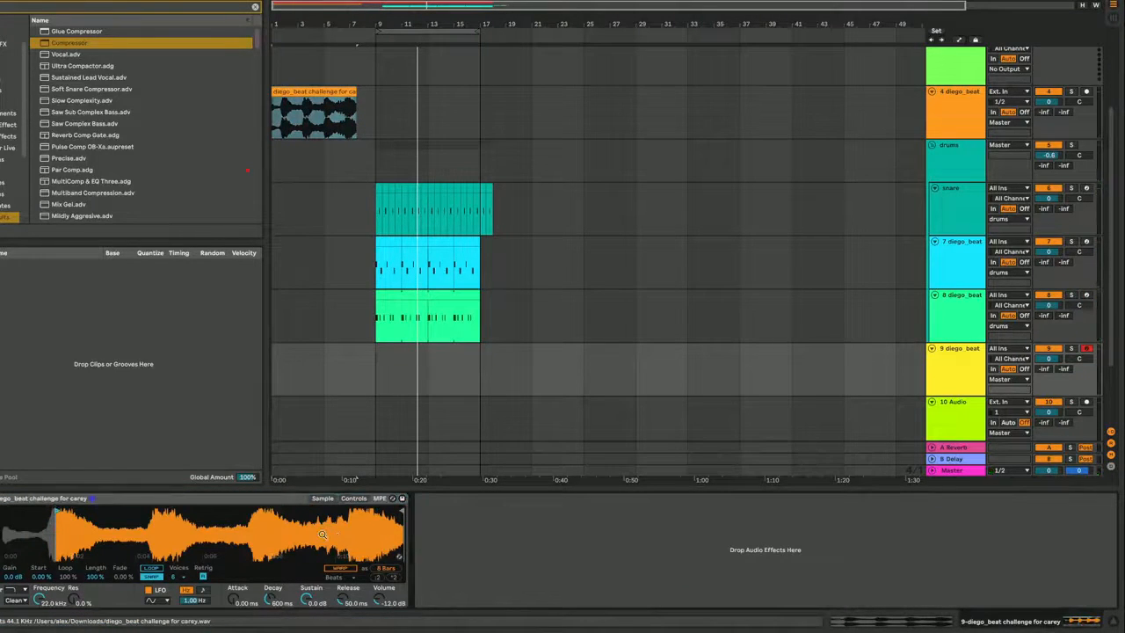
# - Search the browser for "auto" and set the Simpler's filter frequency to 534 Hz and volume to 0.00 dB
pyautogui.write('auto')
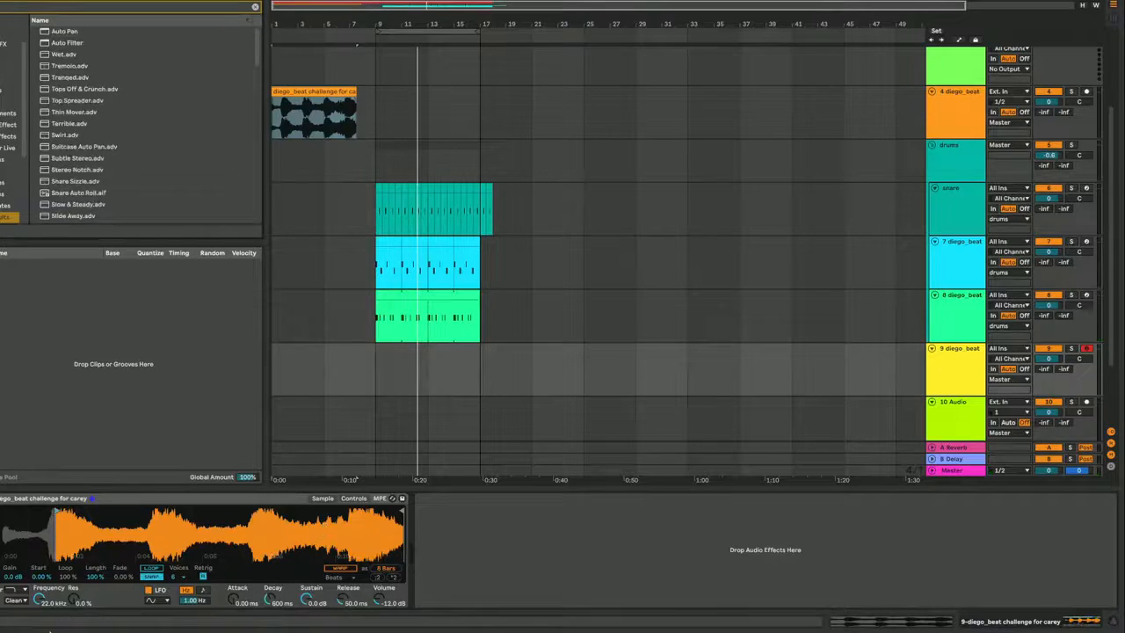
pyautogui.moveTo(40, 601); pyautogui.dragTo(41, 624)
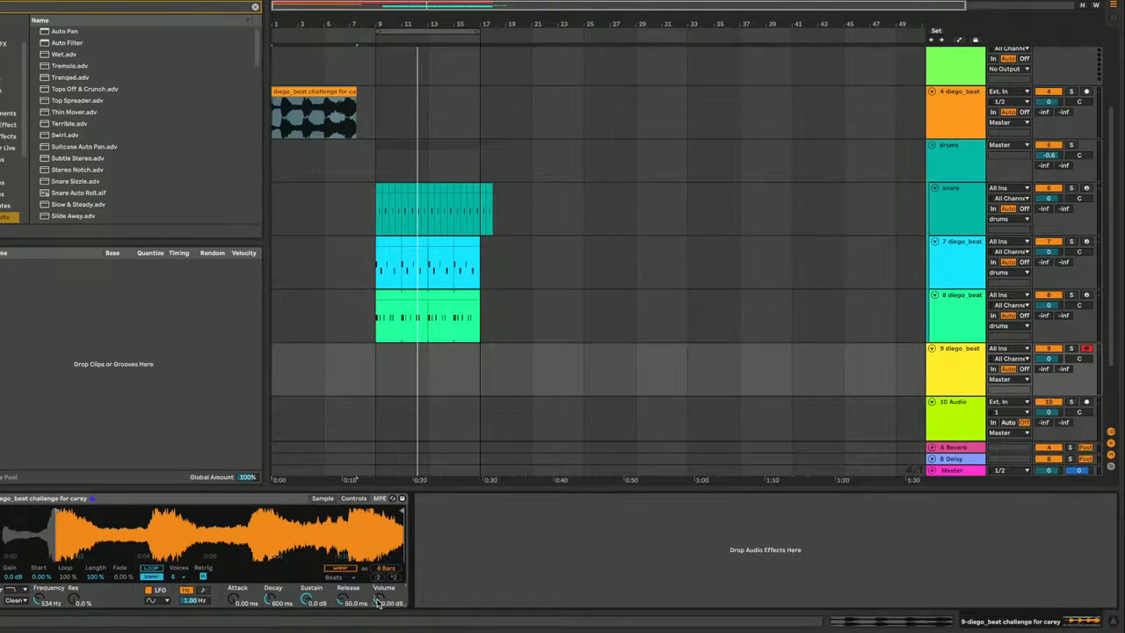
pyautogui.click(354, 498)
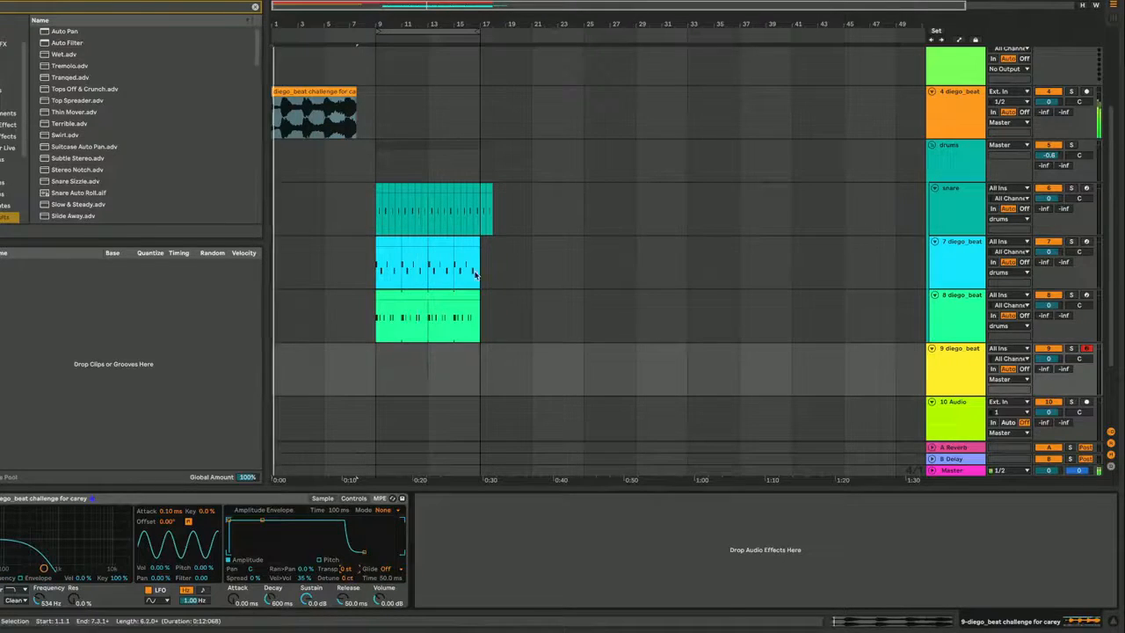
# - Create a two-bar MIDI clip at bar 9 on the Simpler track and place a C3 note at its start
pyautogui.click(379, 369)
pyautogui.press('space')
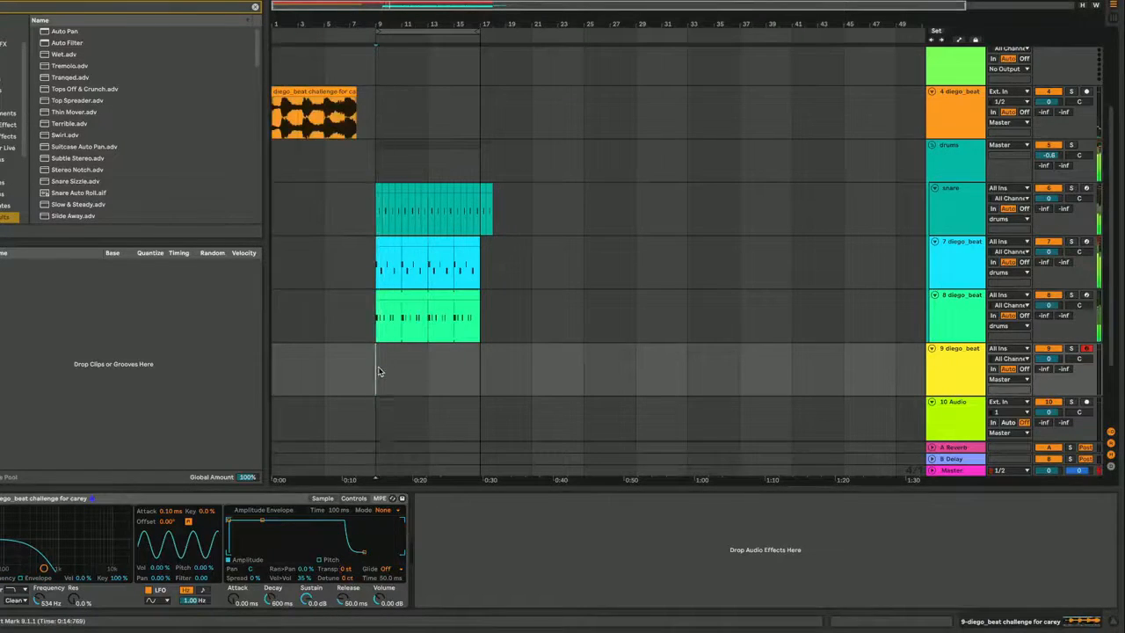
pyautogui.moveTo(379, 371); pyautogui.dragTo(404, 366)
pyautogui.hotkey('ctrl', 'shift', 'm')
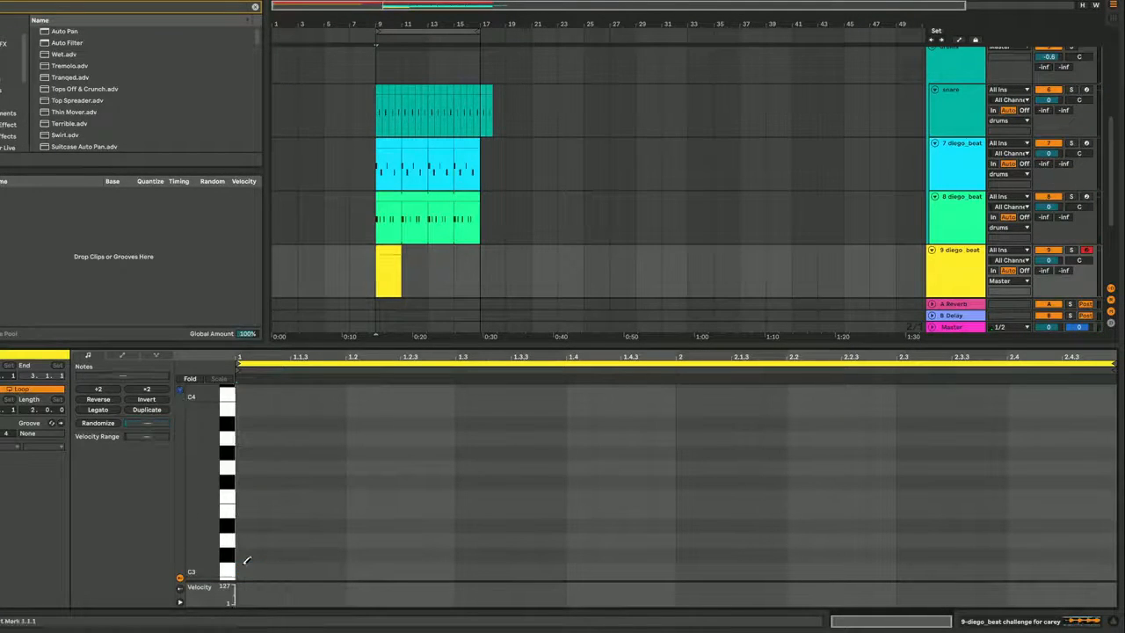
pyautogui.doubleClick(965, 276)
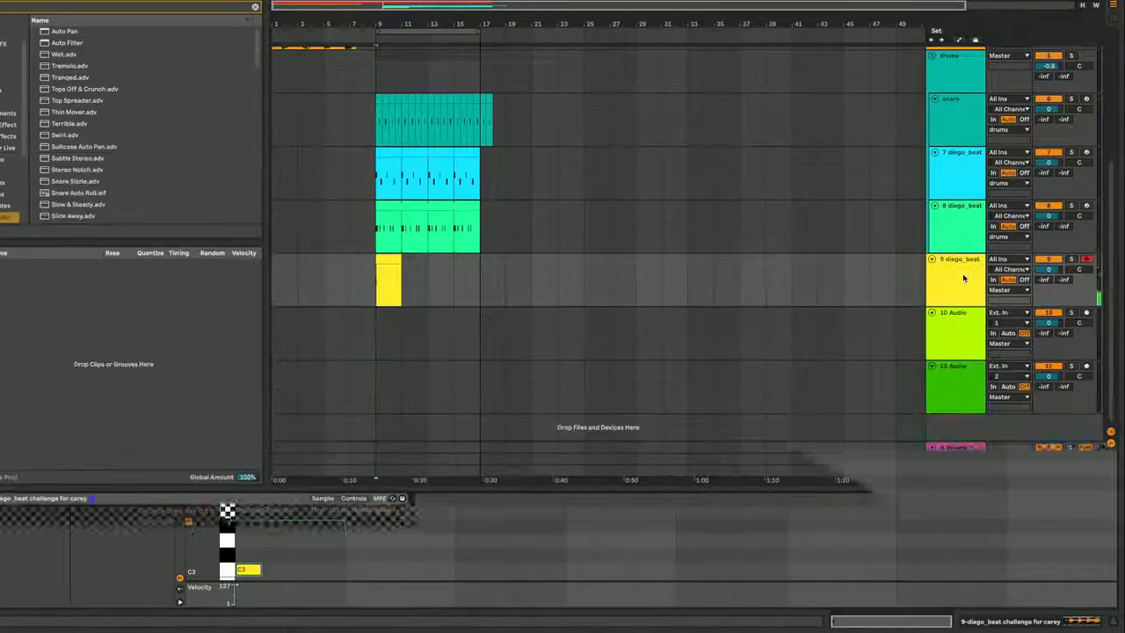
# - Shape the Simpler's amplitude envelope with about 4 ms attack, 826 ms decay, -8.3 dB sustain and 698 ms release
pyautogui.press('space')
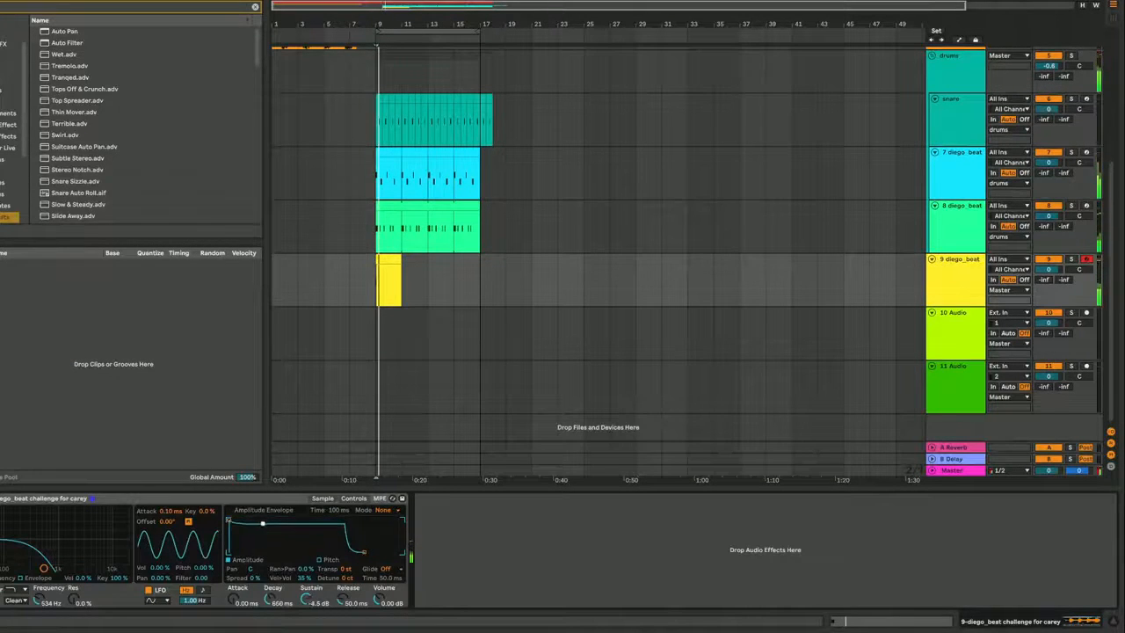
pyautogui.moveTo(263, 523); pyautogui.dragTo(264, 526)
pyautogui.press('space')
pyautogui.press('space')
pyautogui.click(322, 498)
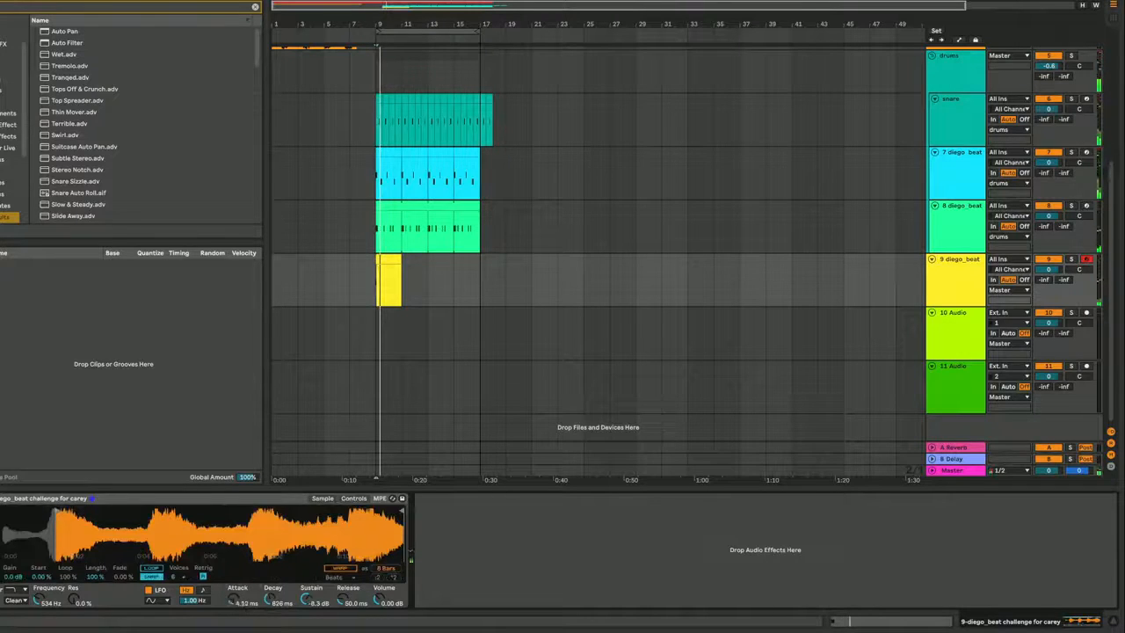
pyautogui.moveTo(349, 598); pyautogui.dragTo(349, 580)
pyautogui.press('space')
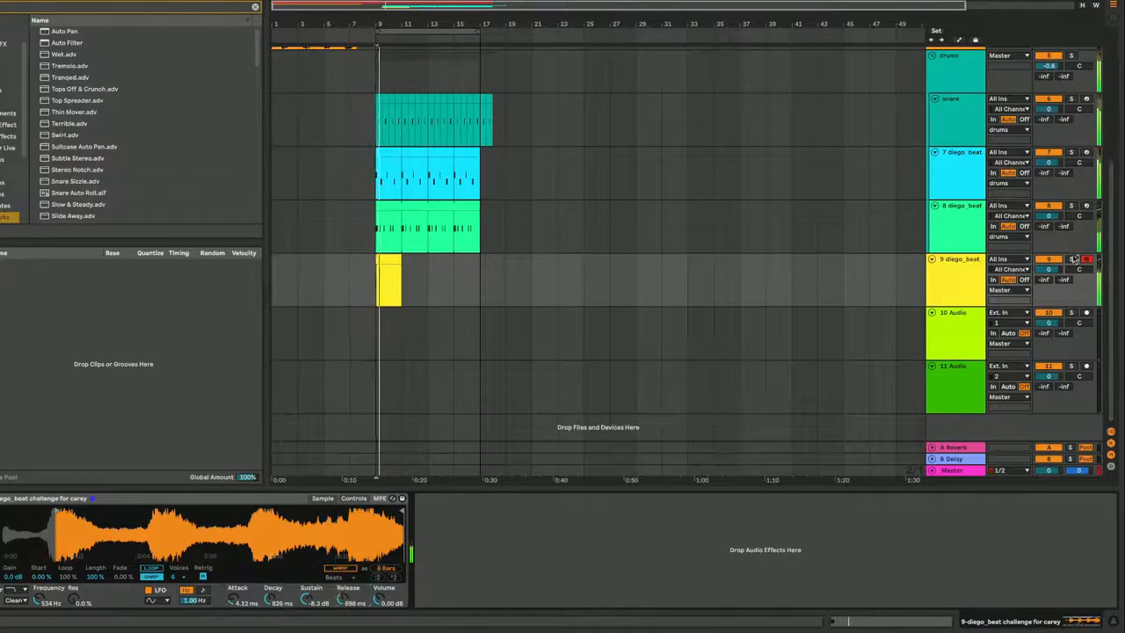
# - Audition the Simpler track in solo while reviewing its pitch and sample controls, and return to playback with the drums
pyautogui.click(356, 262)
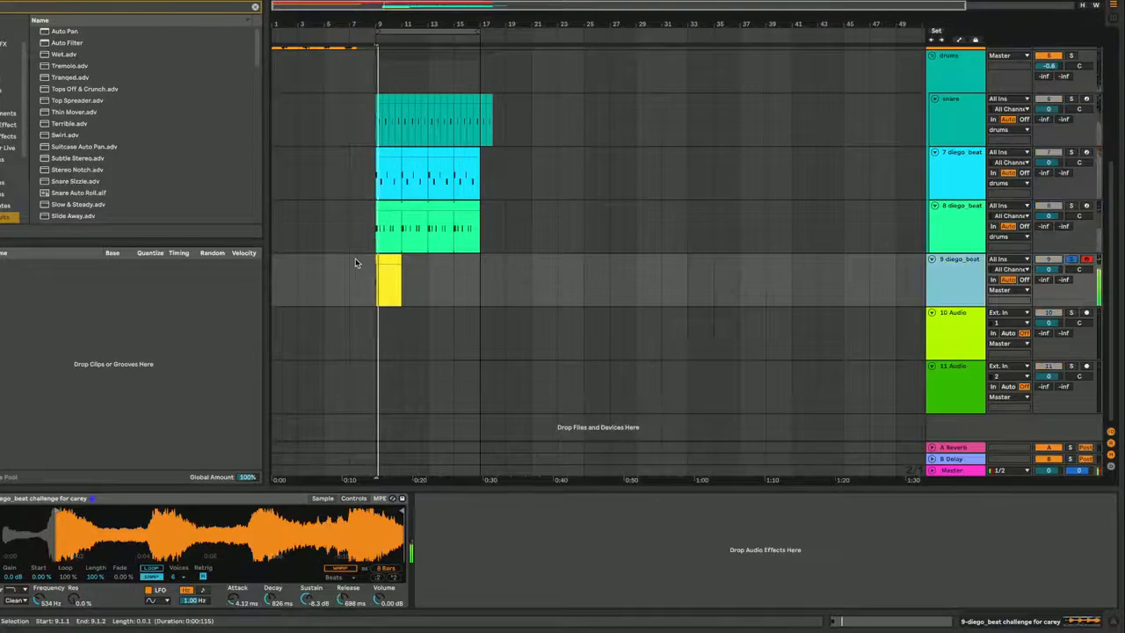
pyautogui.click(355, 499)
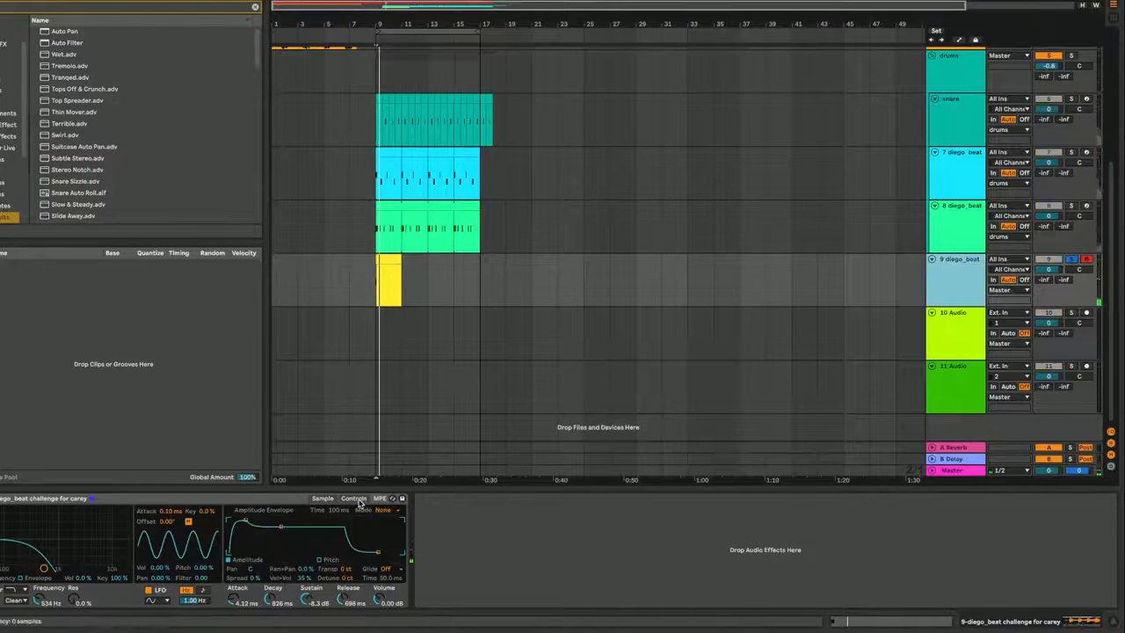
pyautogui.click(347, 600)
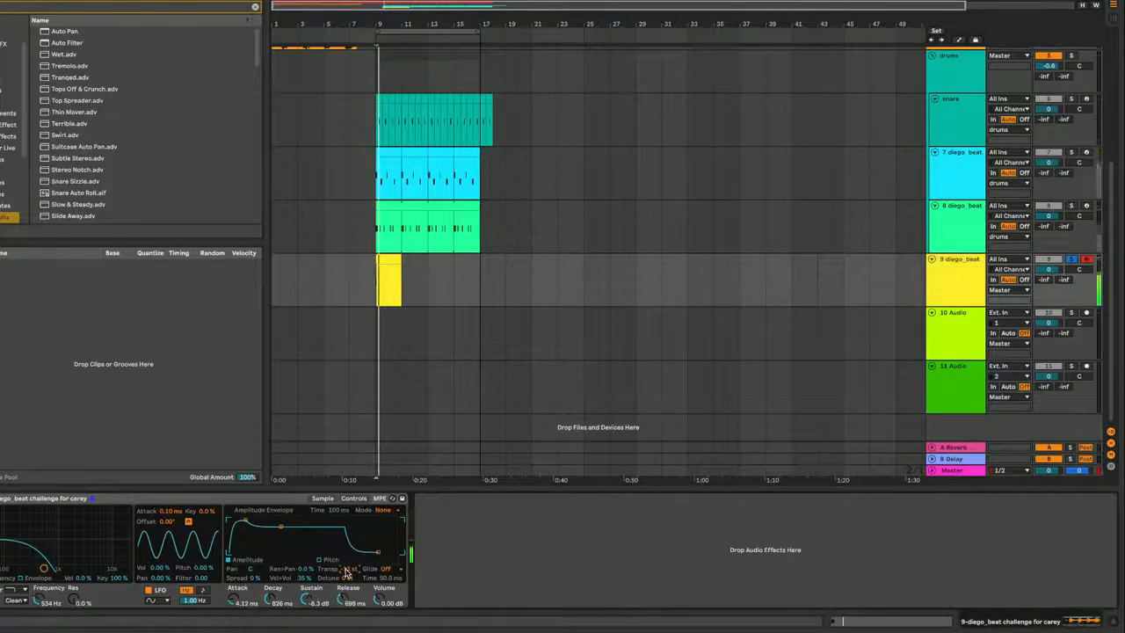
pyautogui.click(323, 498)
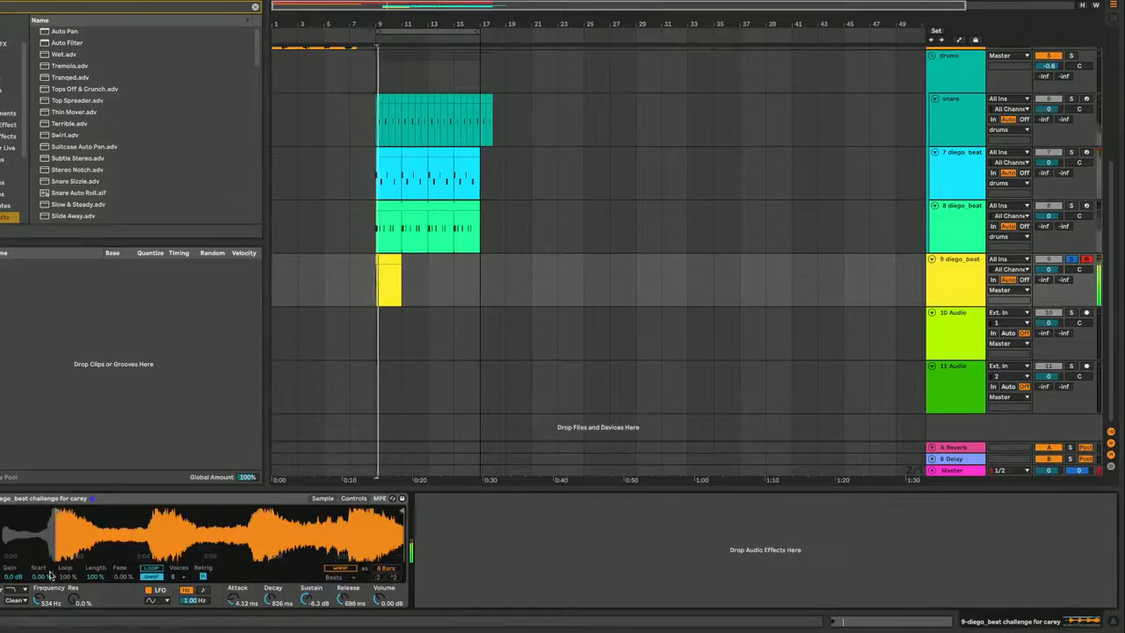
pyautogui.press('space')
pyautogui.press('space')
pyautogui.press('space')
pyautogui.click(1072, 260)
pyautogui.press('space')
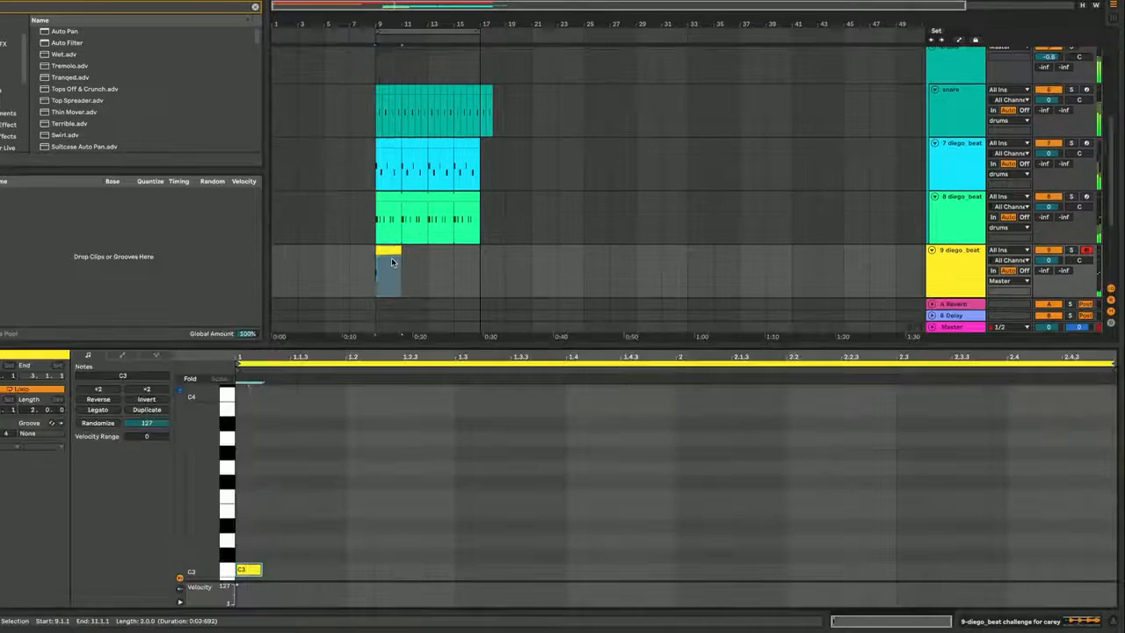
# - Try a second note at C2 on beat 1.1.3 of the clip and settle on G2 at beat 1.2
pyautogui.doubleClick(388, 281)
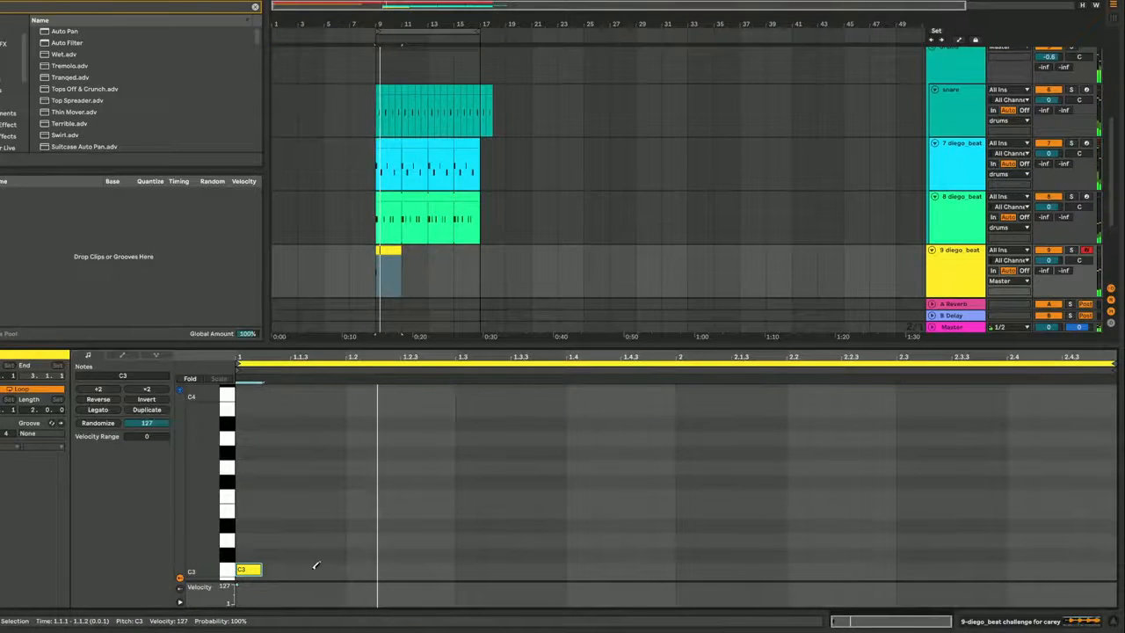
pyautogui.hotkey('shift', 'Down')
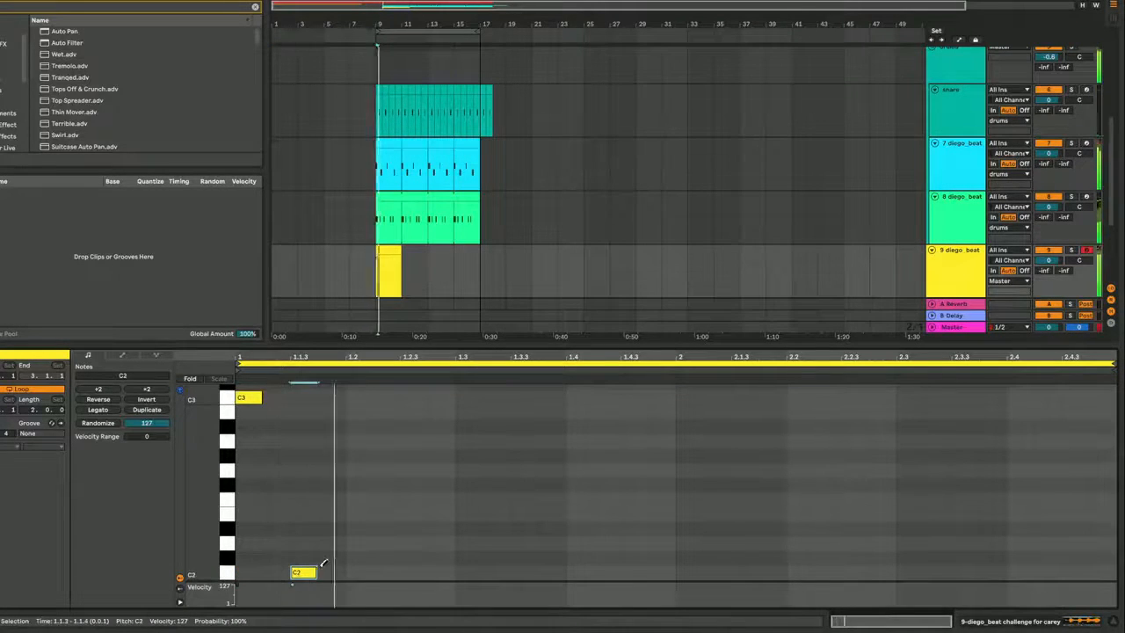
pyautogui.click(306, 571)
pyautogui.press('space')
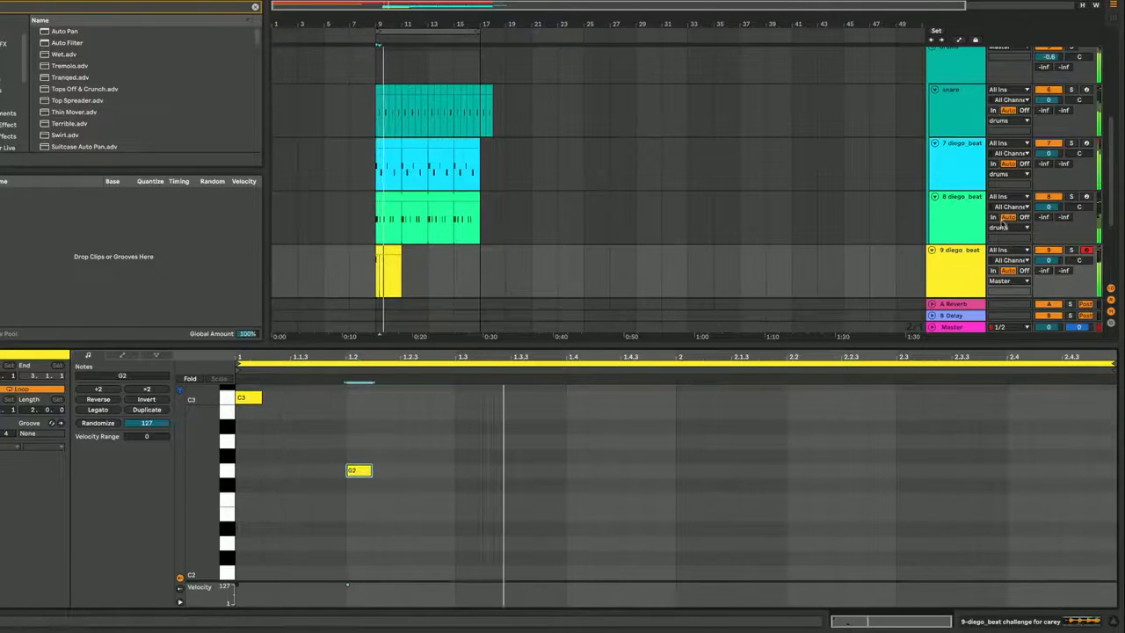
# - Limit the Simpler to 1 voice, set its release to 2.17 s, and solo its track together with the drums group
pyautogui.click(967, 269)
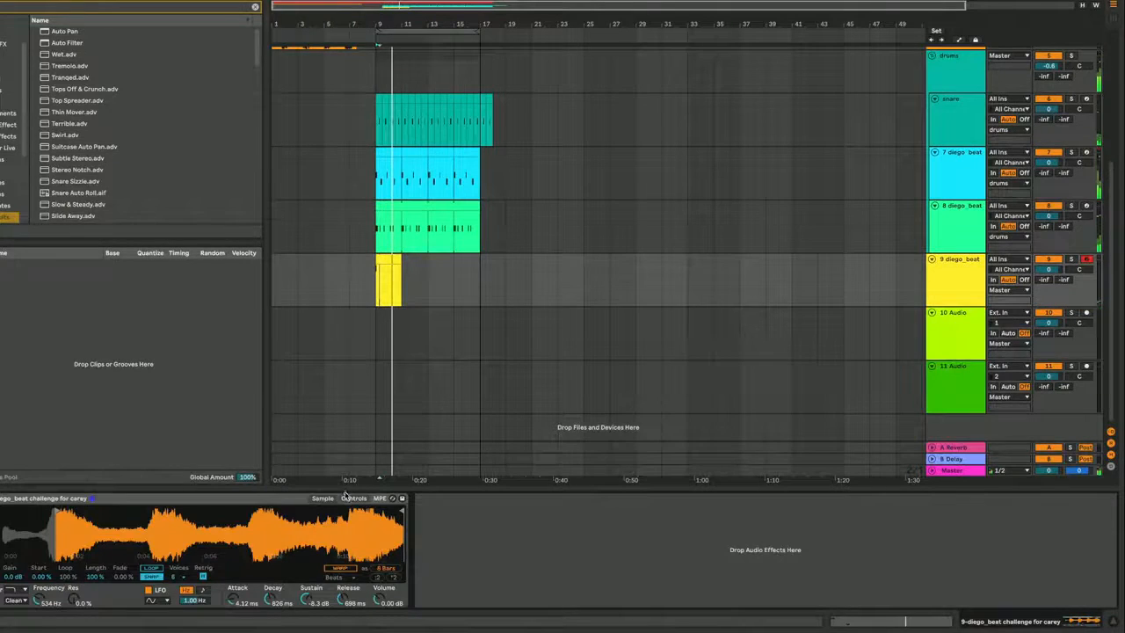
pyautogui.click(177, 577)
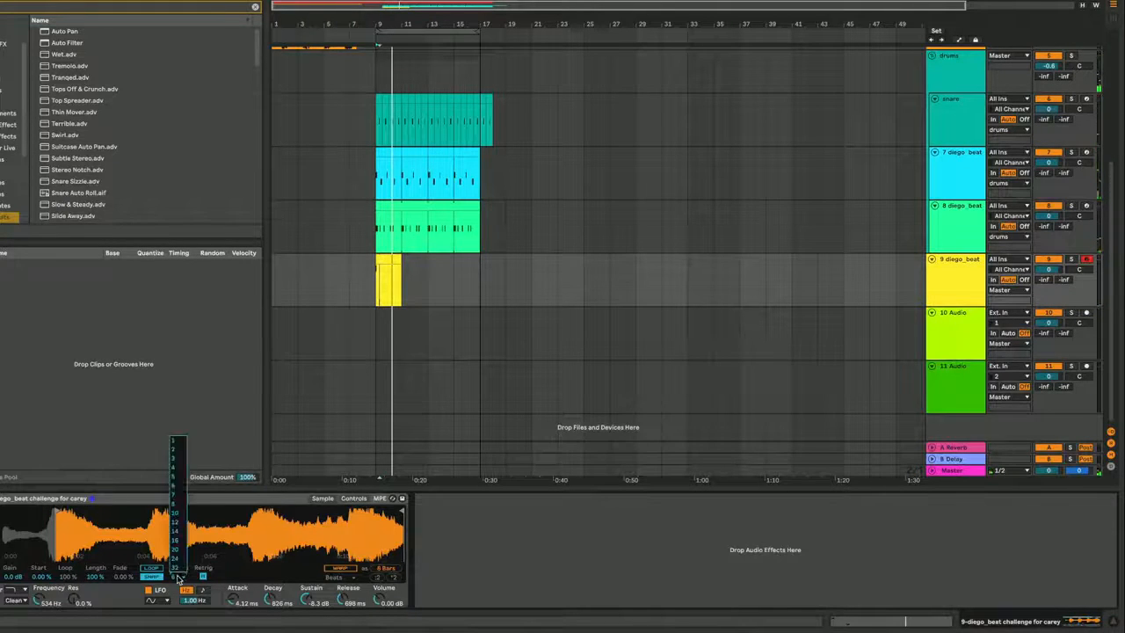
pyautogui.click(179, 442)
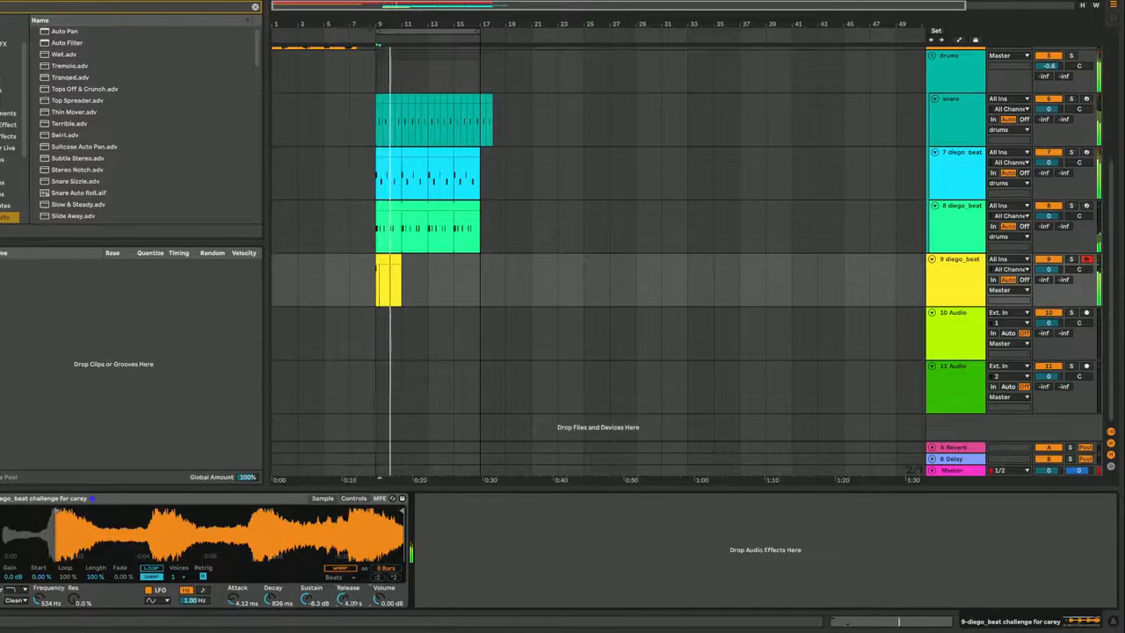
pyautogui.scroll(3, 1067, 146)
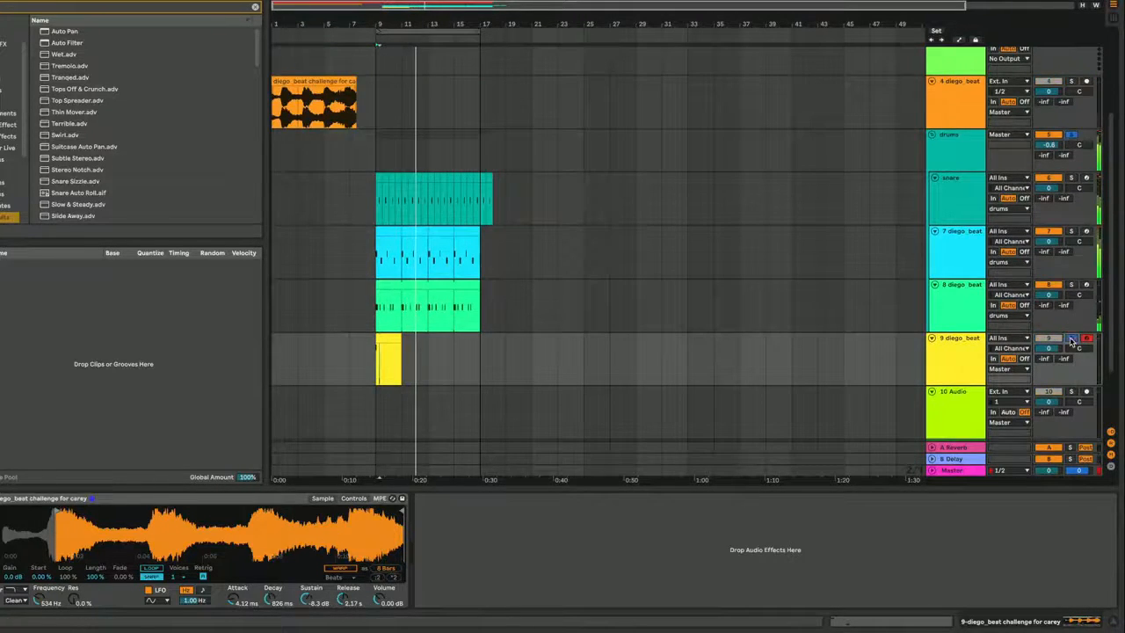
# - Duplicate the two-bar Simpler clip to bar 17 and repeat the resulting eight-bar block to bar 25
pyautogui.click(386, 341)
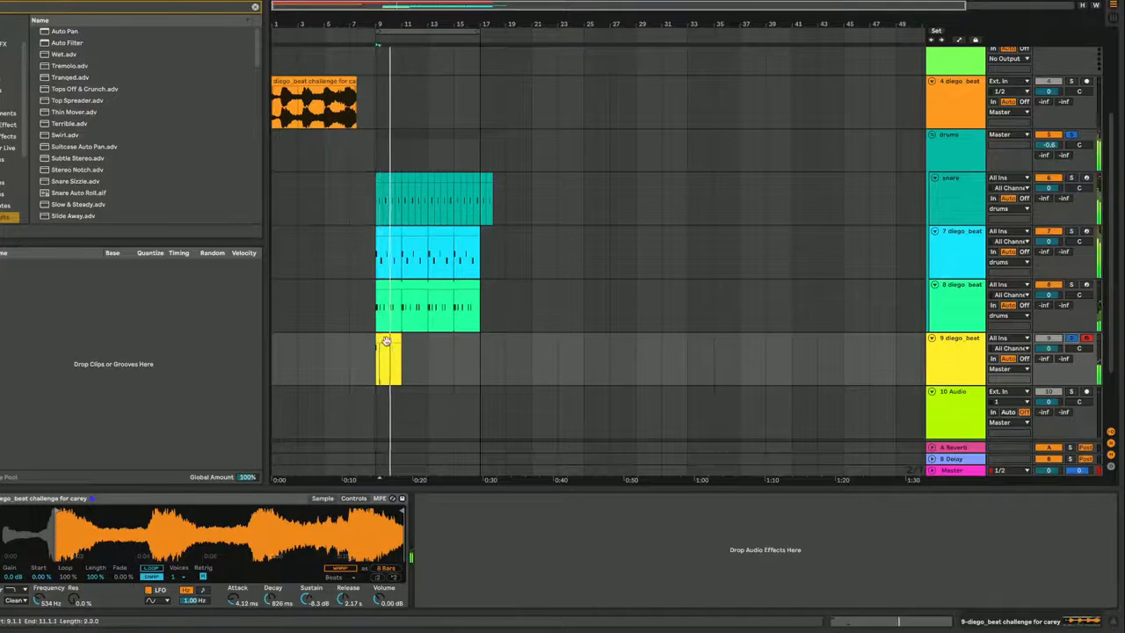
pyautogui.hotkey('ctrl', 'd')
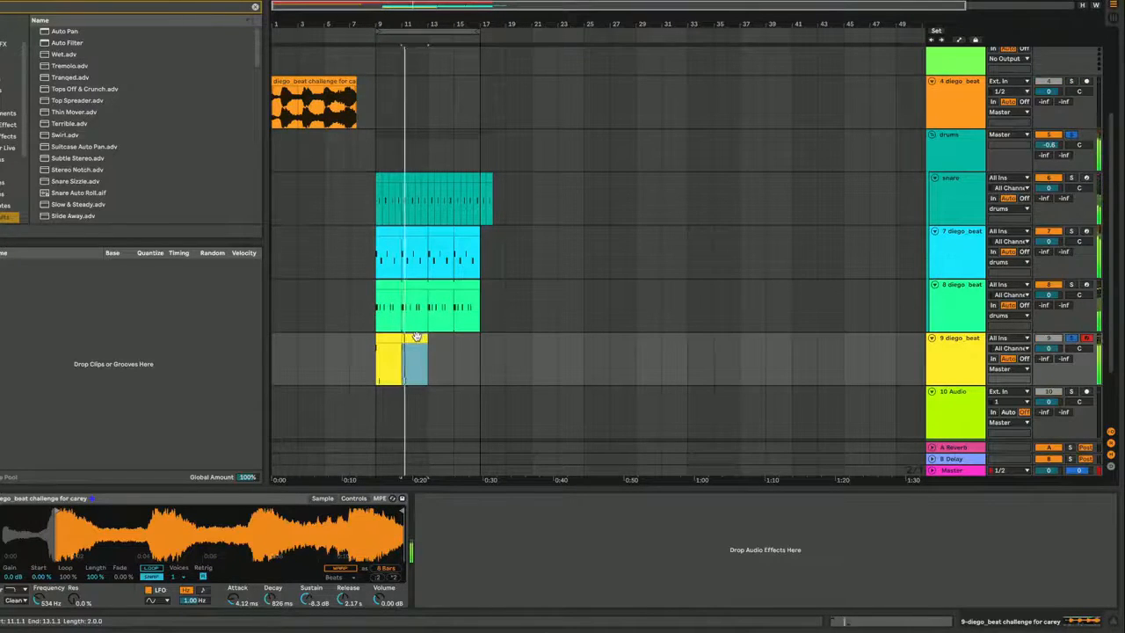
pyautogui.hotkey('ctrl', 'd')
pyautogui.hotkey('ctrl', 'd')
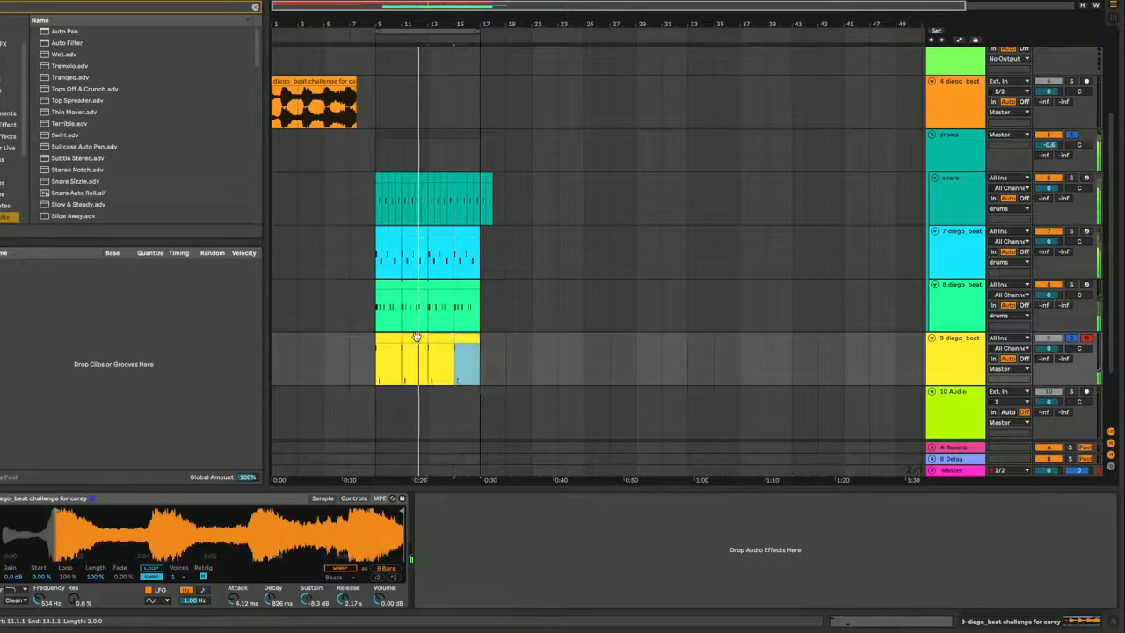
pyautogui.keyDown('shift'); pyautogui.click(392, 338); pyautogui.keyUp('shift')
pyautogui.hotkey('ctrl', 'd')
# - Duplicate the second Granulator II track's clips from bars 9–17 to bars 17–25 and deactivate the original clips
pyautogui.scroll(4, 477, 316)
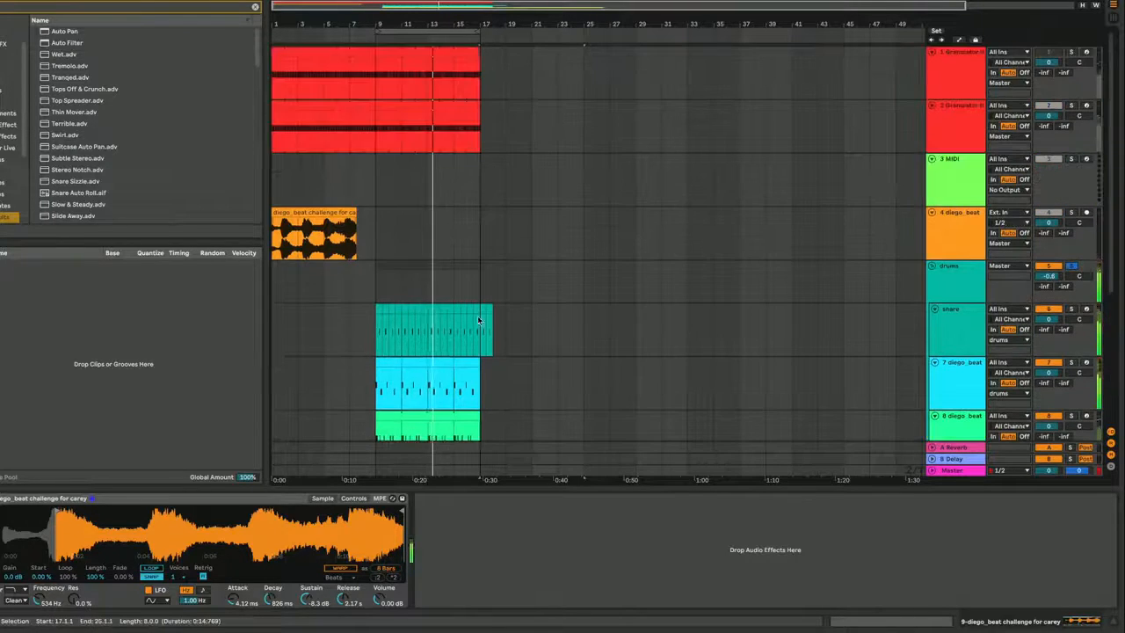
pyautogui.moveTo(382, 105); pyautogui.dragTo(492, 113)
pyautogui.click(462, 108)
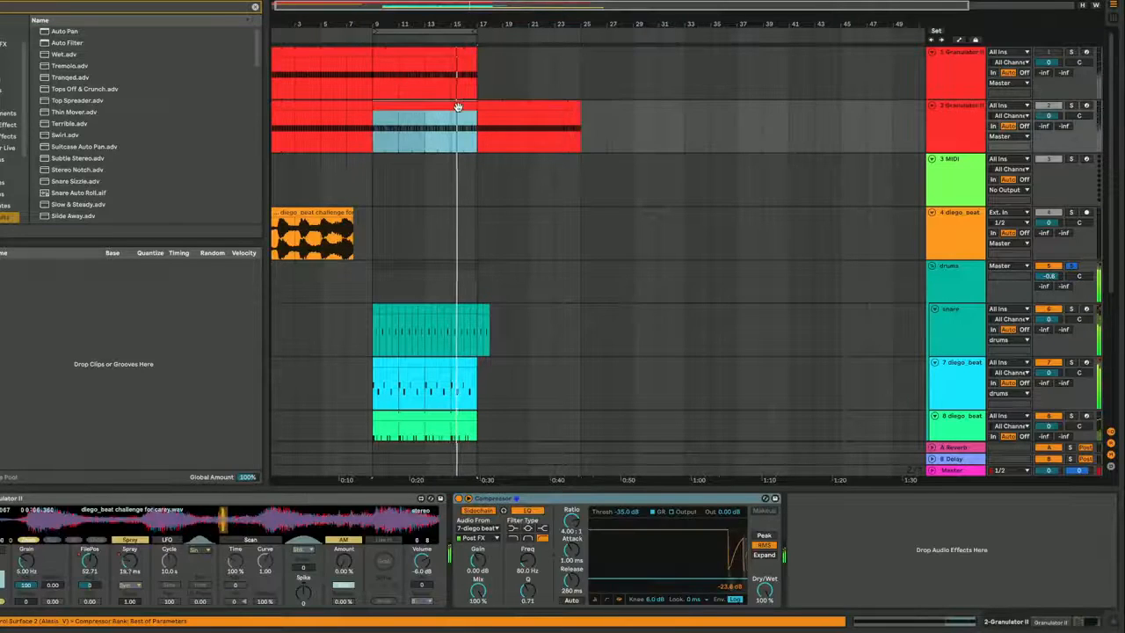
pyautogui.press('0')
pyautogui.rightClick(378, 181)
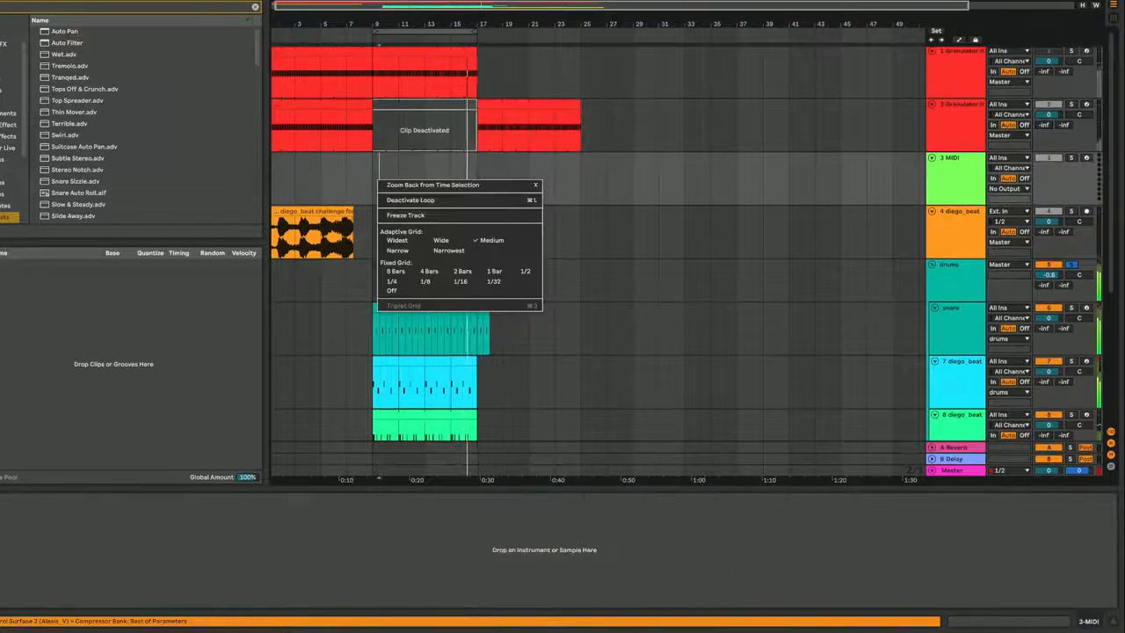
pyautogui.click(560, 83)
pyautogui.click(383, 104)
# - Duplicate the bars 9–25 section of the second Granulator II, drum and Simpler tracks to bars 25–41
pyautogui.scroll(-5, 536, 290)
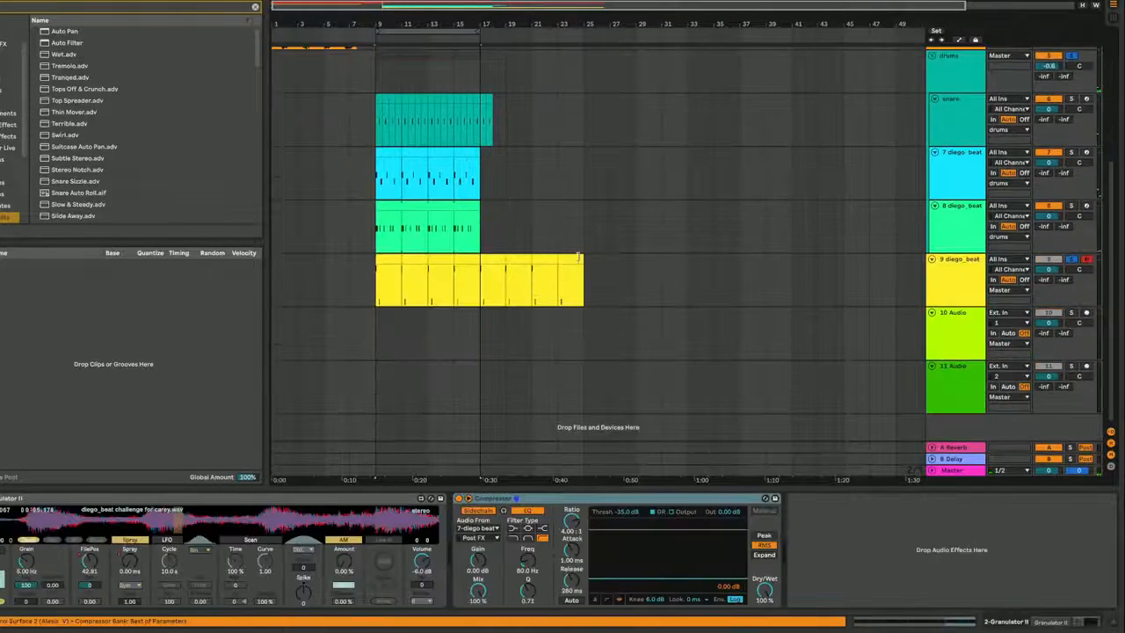
pyautogui.hotkey('ctrl', 'a')
pyautogui.hotkey('ctrl', 'd')
pyautogui.scroll(3, 566, 253)
pyautogui.click(564, 256)
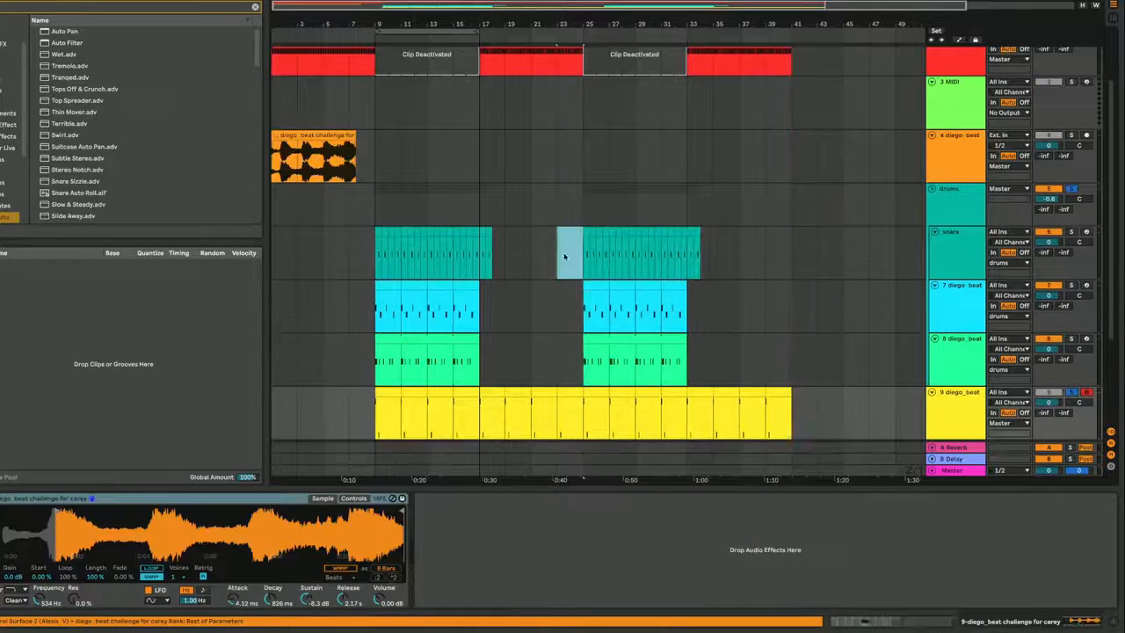
pyautogui.doubleClick(520, 260)
pyautogui.doubleClick(490, 265)
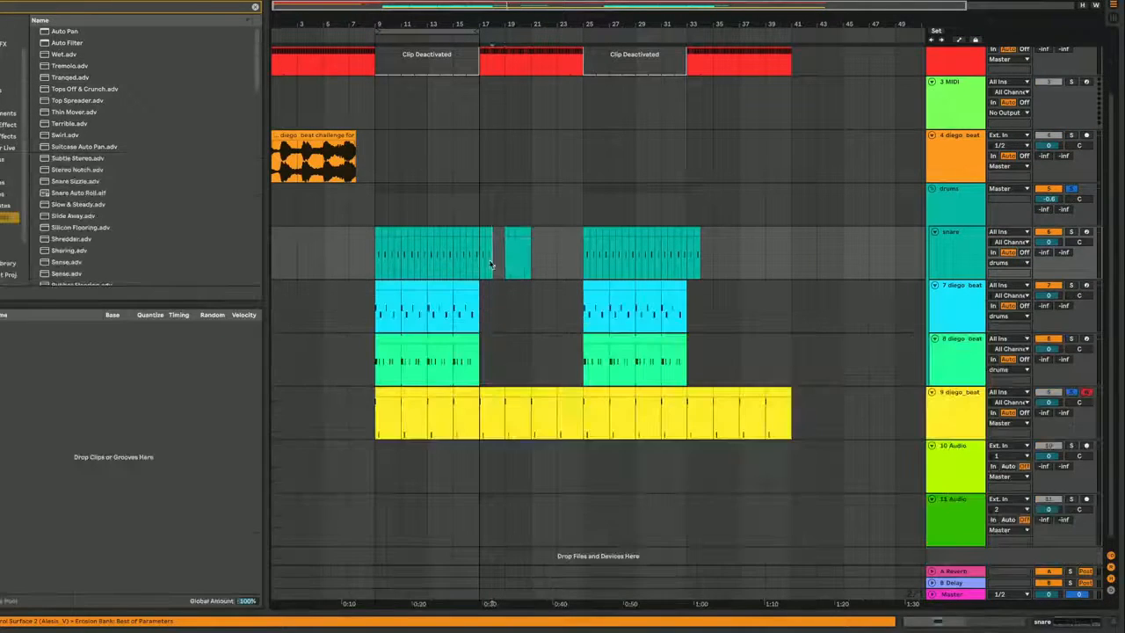
# - Repeat the eight-bar block of the three drum tracks from bars 9–17 so it fills the arrangement through bar 41
pyautogui.moveTo(470, 362); pyautogui.dragTo(364, 255)
pyautogui.hotkey('ctrl', 'd')
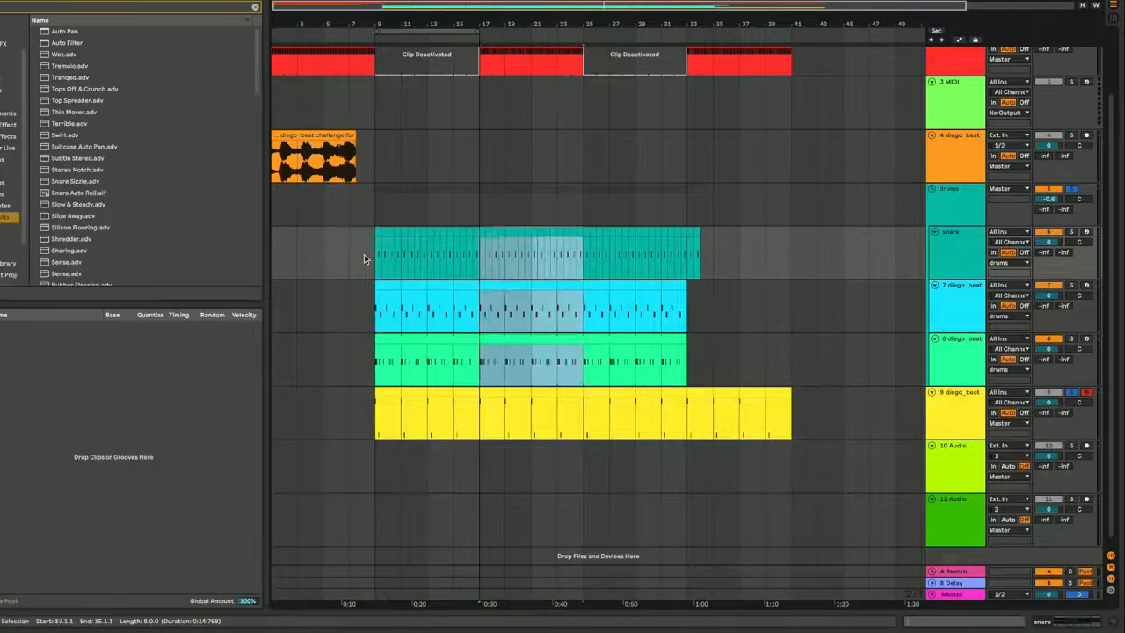
pyautogui.hotkey('ctrl', 'd')
pyautogui.hotkey('ctrl', 'd')
pyautogui.hotkey('ctrl', 'd')
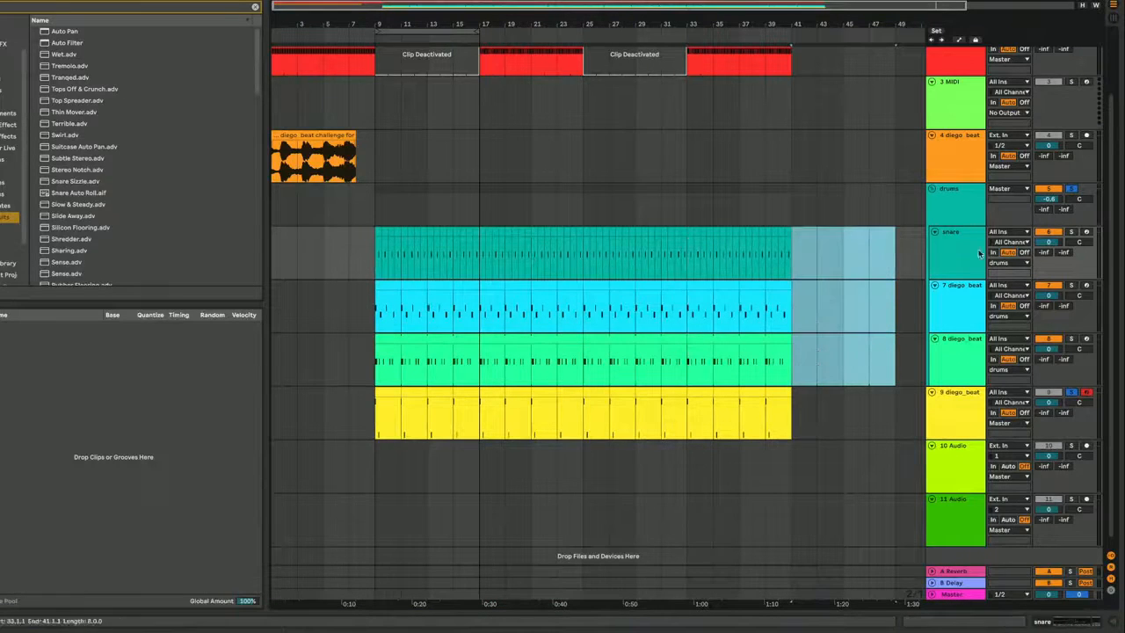
# - Add an Auto Filter to the drums group and raise its cutoff frequency to 19.9 kHz
pyautogui.doubleClick(952, 196)
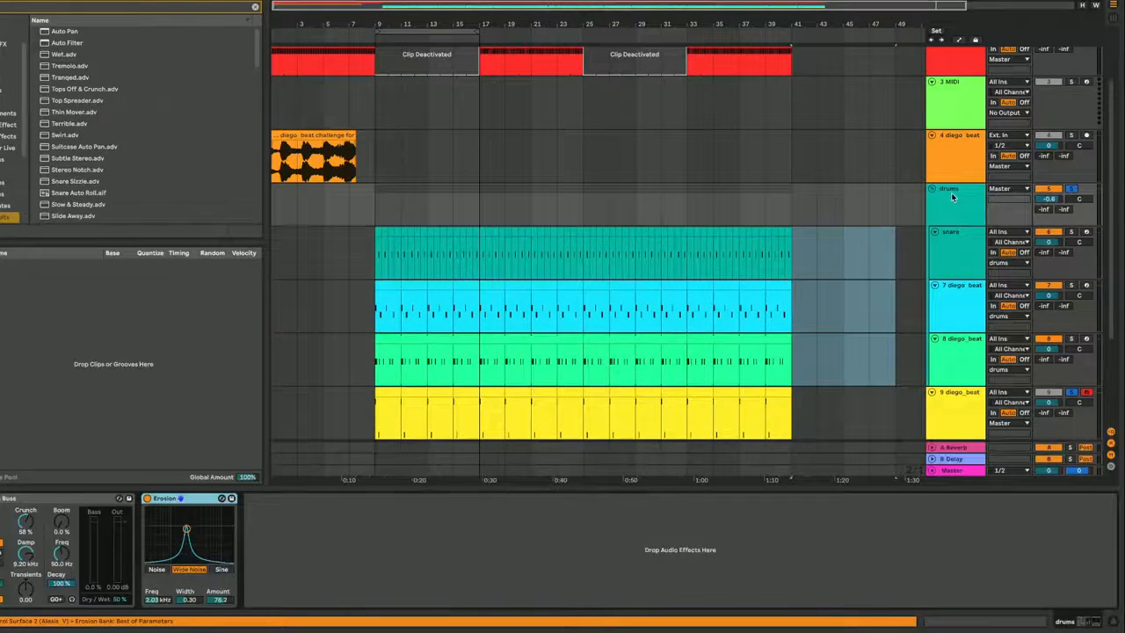
pyautogui.write('flukter')
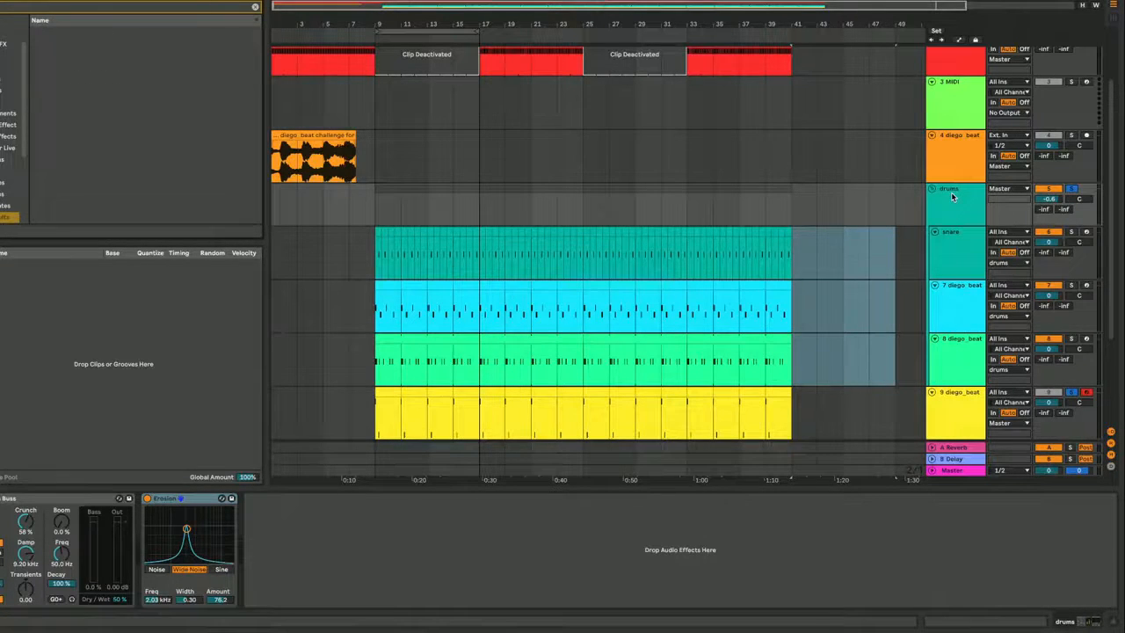
pyautogui.write('auto f')
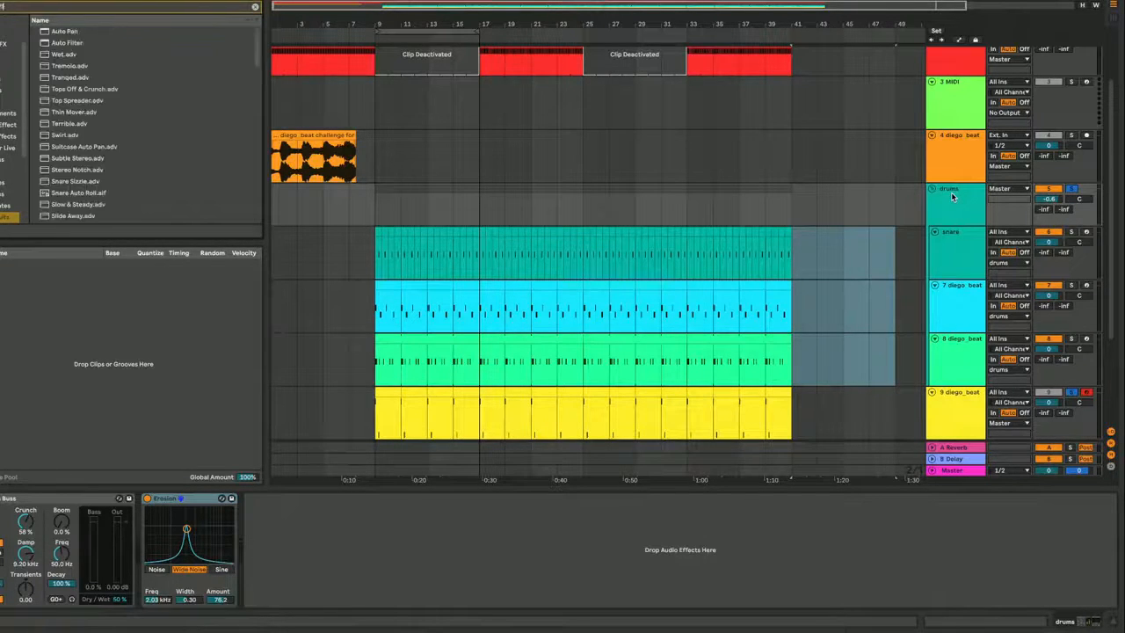
pyautogui.press('Down')
pyautogui.press('Return')
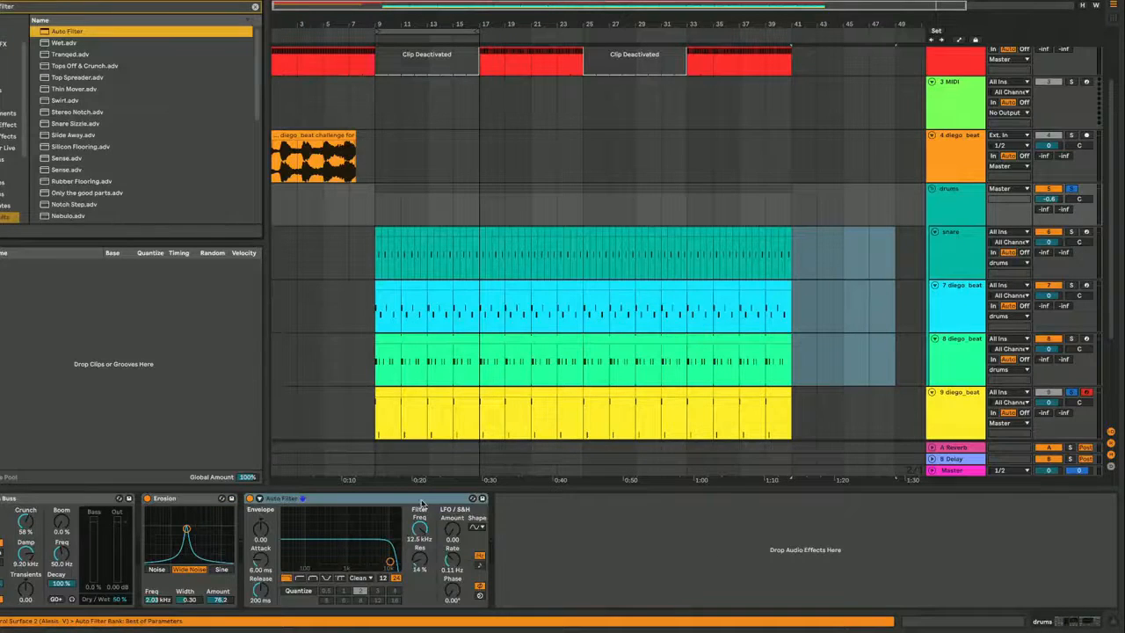
pyautogui.moveTo(427, 528); pyautogui.dragTo(431, 525)
# - Automate the drums group's Auto Filter frequency at 846 Hz from bar 9, with a curved rise from bar 15 to fully open at bar 17
pyautogui.rightClick(431, 530)
pyautogui.click(461, 545)
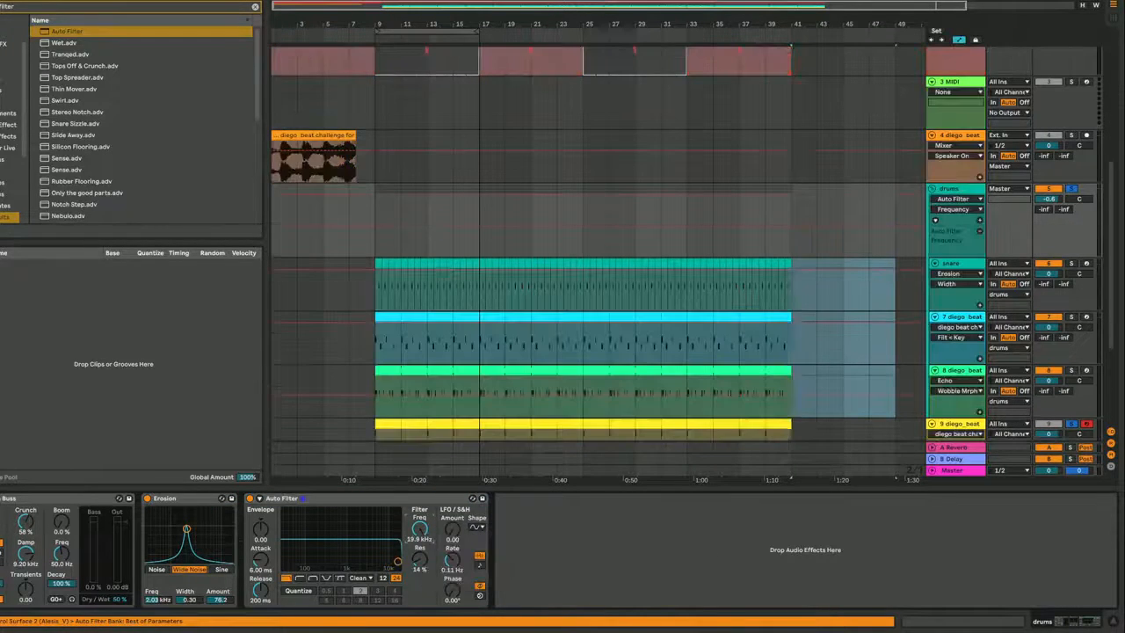
pyautogui.click(384, 241)
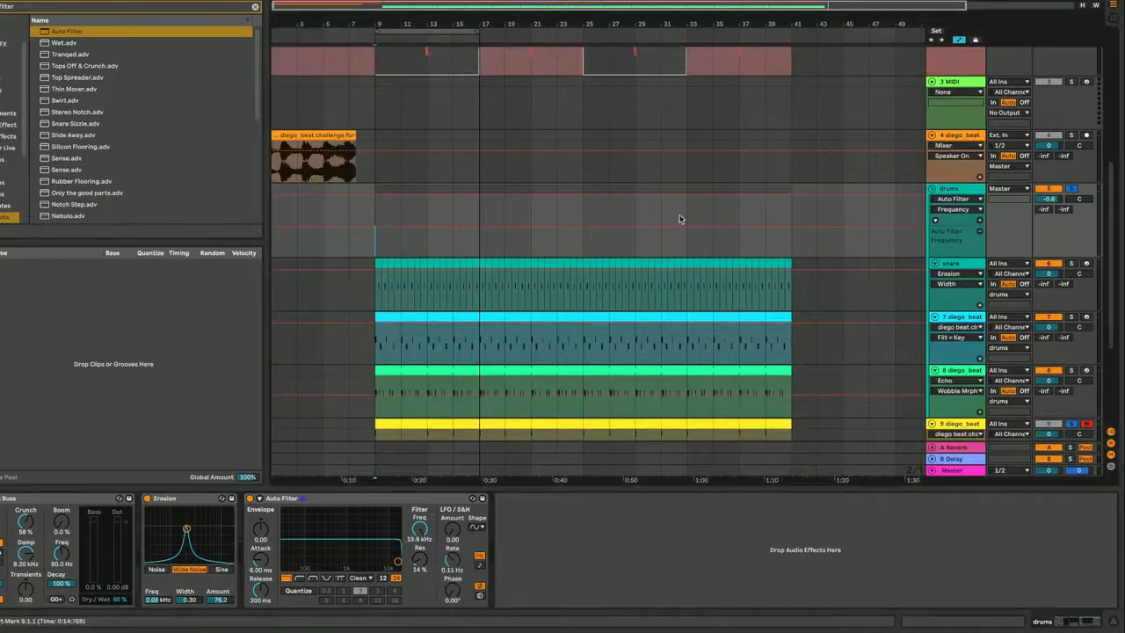
pyautogui.press('space')
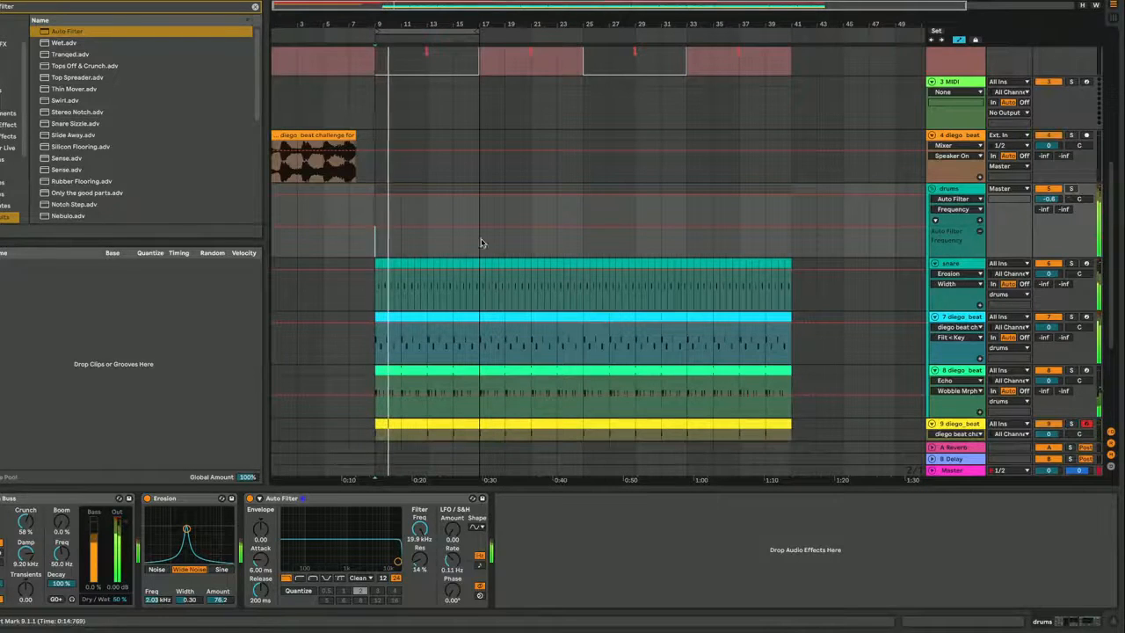
pyautogui.moveTo(480, 243); pyautogui.dragTo(456, 250)
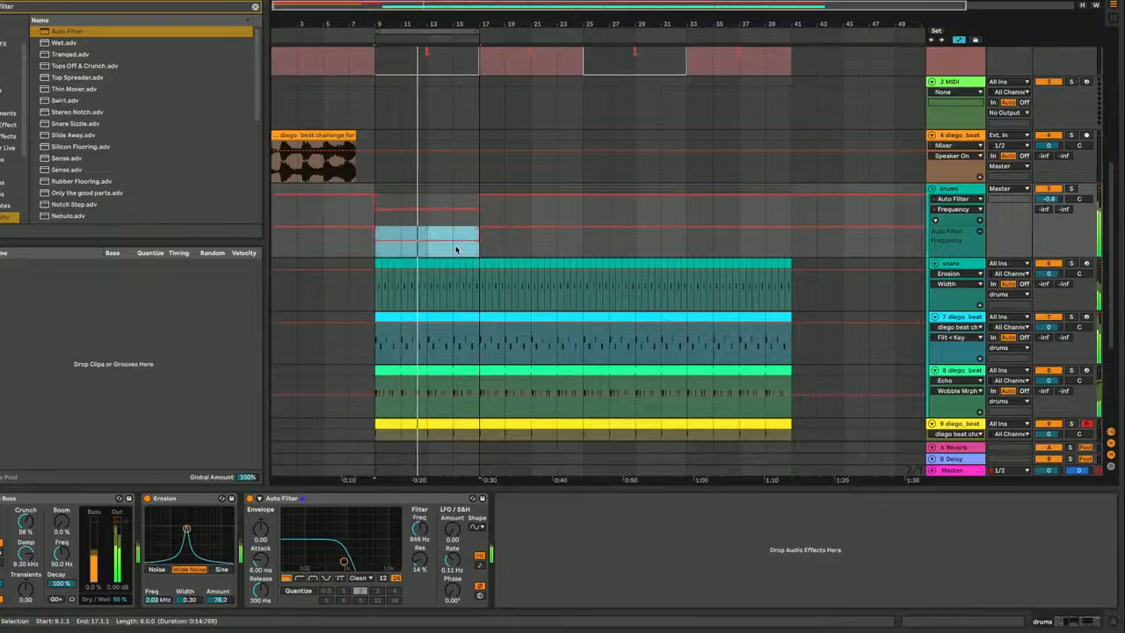
pyautogui.click(453, 243)
pyautogui.click(479, 242)
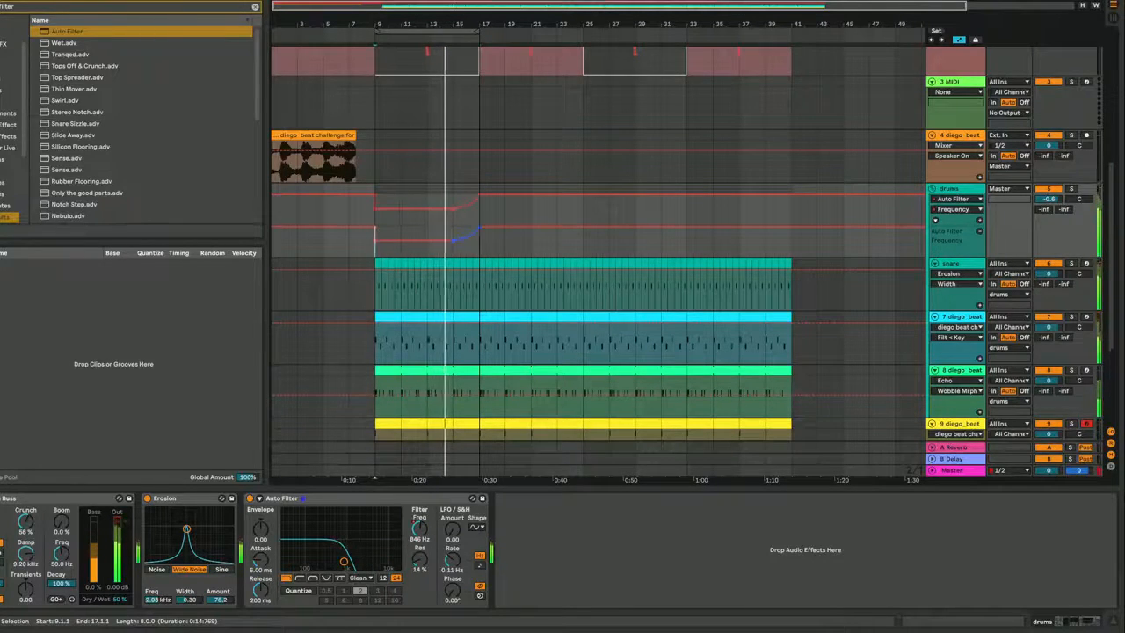
pyautogui.press('a')
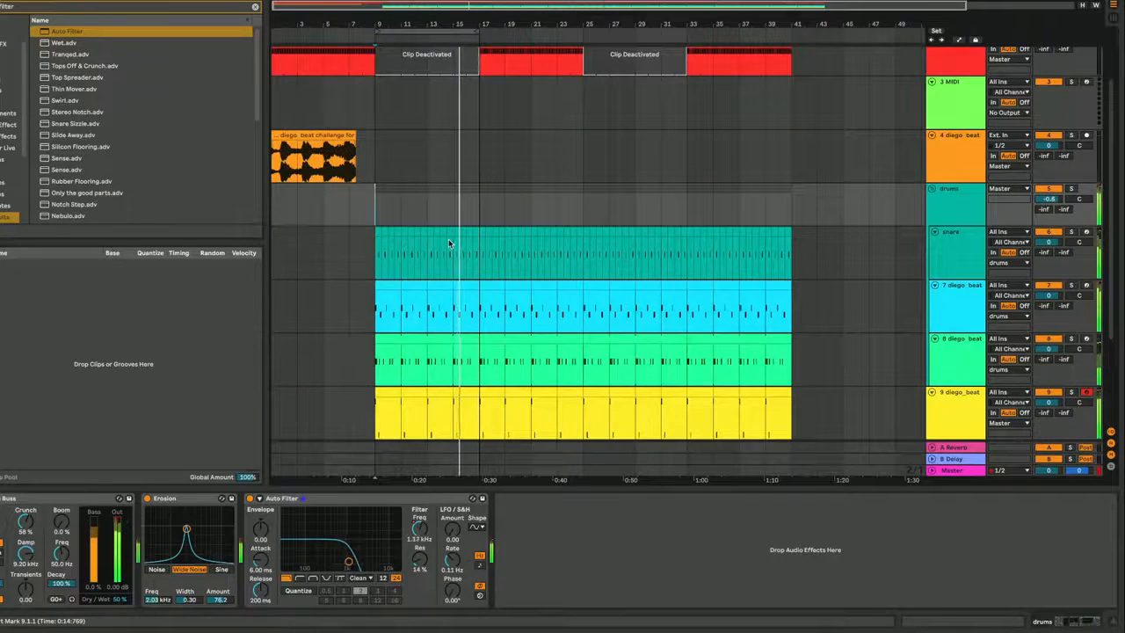
# - Duplicate the drums group's filter frequency automation from bars 9–25 to bars 25–41
pyautogui.press('a')
pyautogui.click(583, 242)
pyautogui.moveTo(499, 246); pyautogui.dragTo(376, 240)
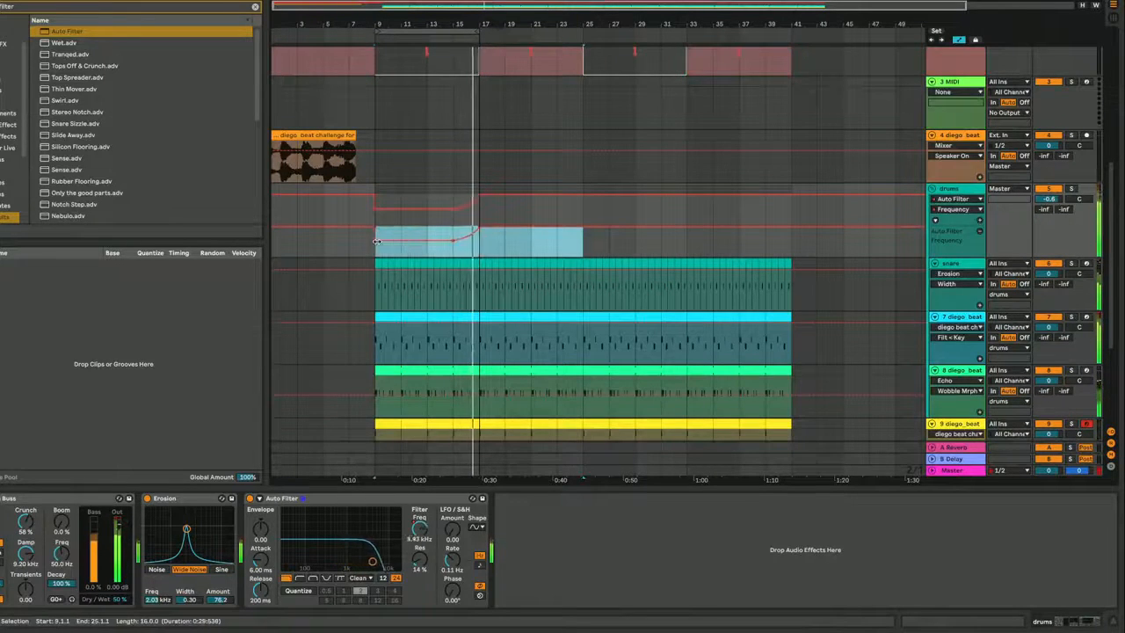
pyautogui.hotkey('ctrl', 'd')
pyautogui.hotkey('ctrl', 'alt', 'l')
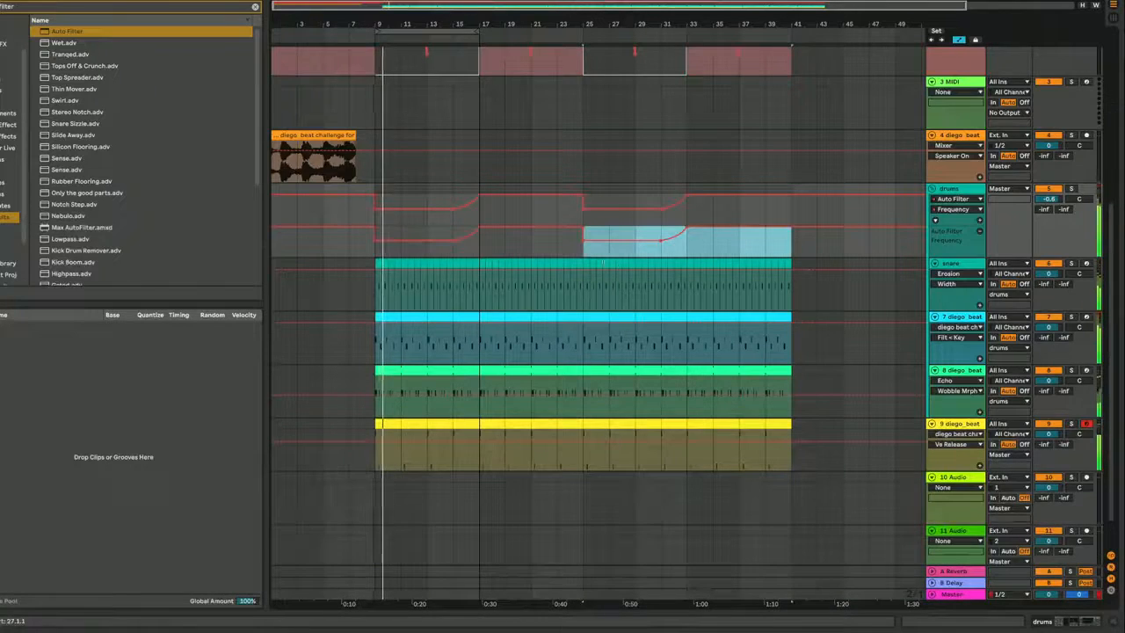
pyautogui.press('a')
pyautogui.click(479, 220)
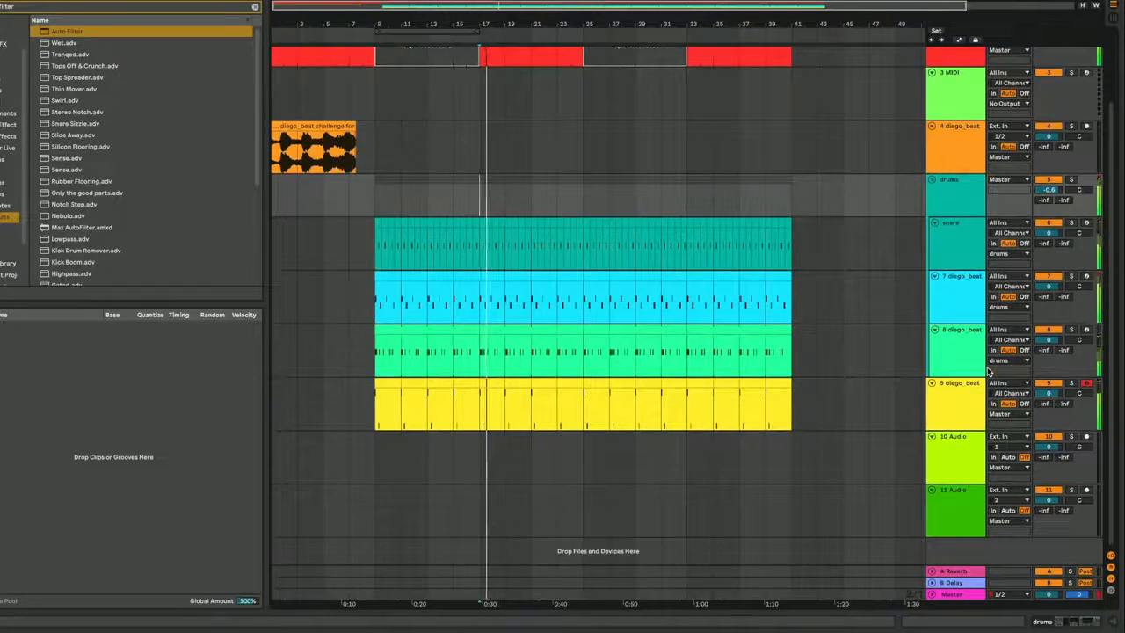
# - Duplicate the second Granulator II track and show the copy's devices
pyautogui.scroll(3, 988, 372)
pyautogui.click(975, 121)
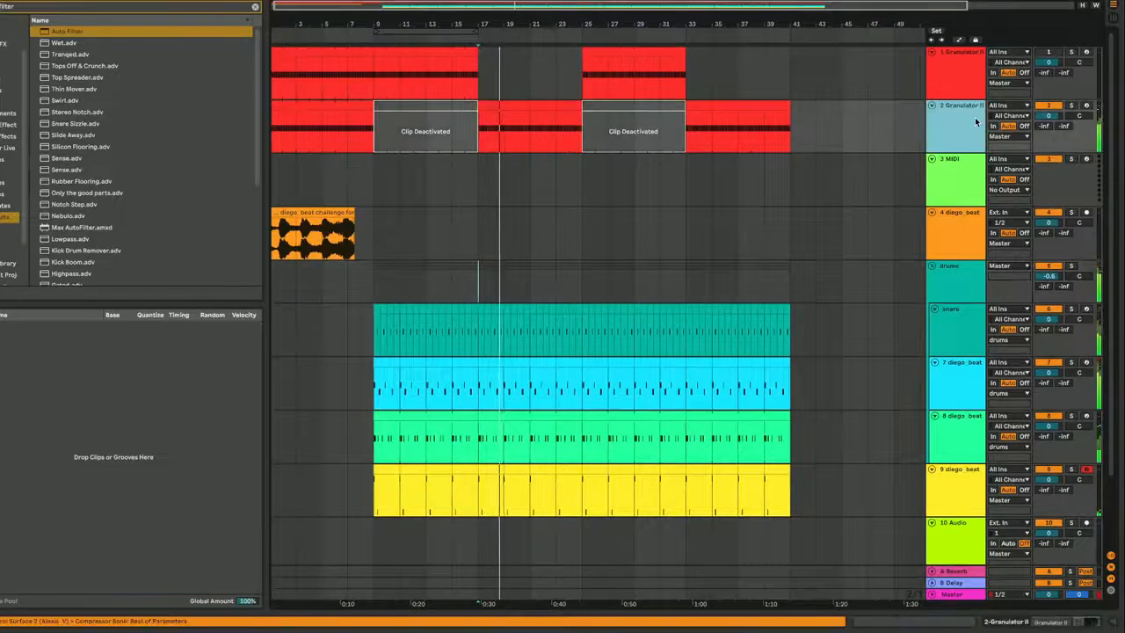
pyautogui.hotkey('ctrl', 'd')
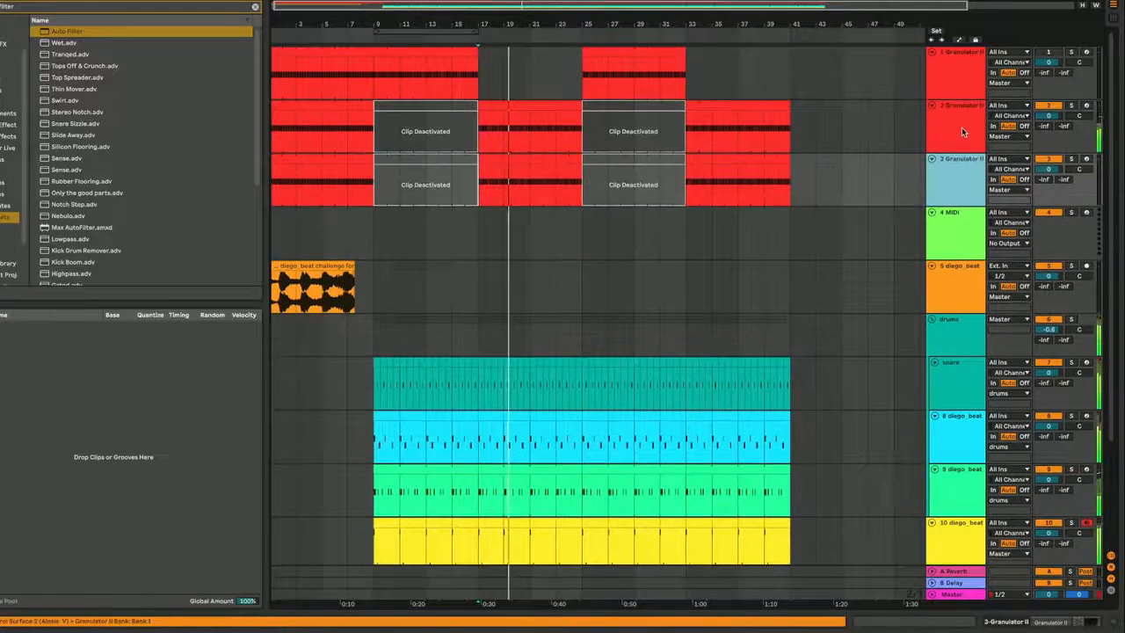
pyautogui.doubleClick(971, 192)
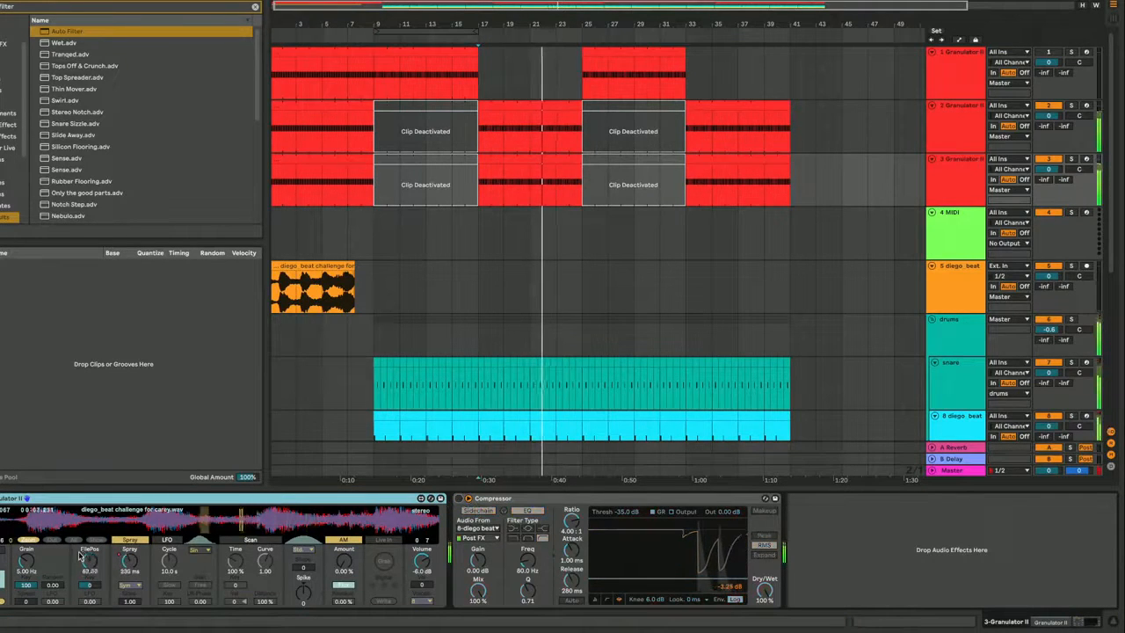
# - Transpose all notes of the third Granulator II track's bars 17–25 clip up one octave to C4
pyautogui.click(521, 153)
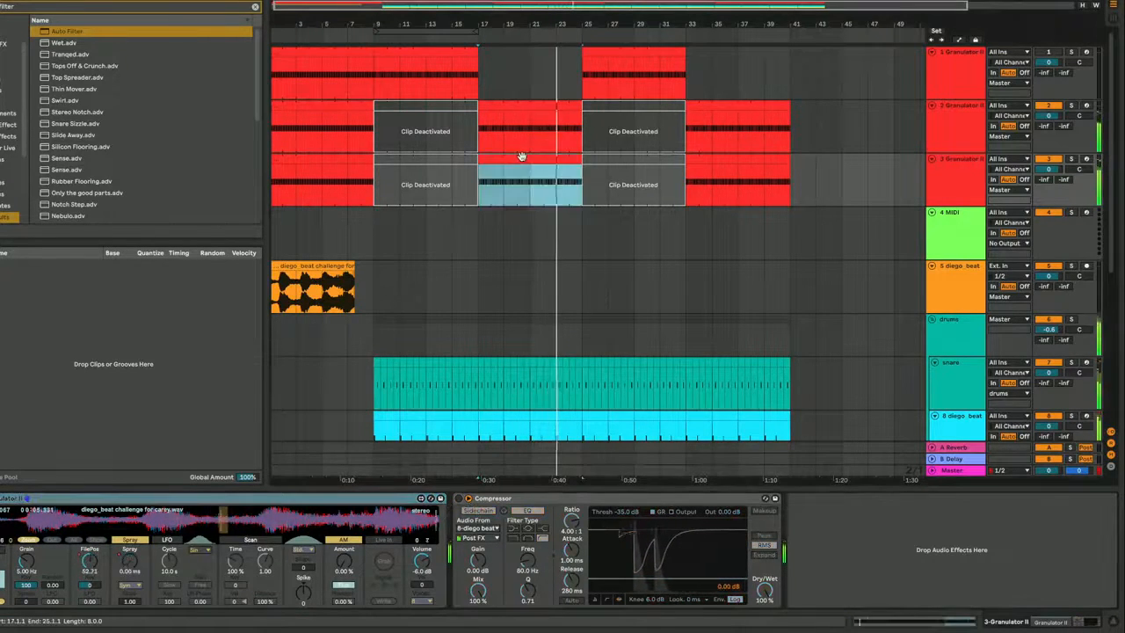
pyautogui.doubleClick(520, 155)
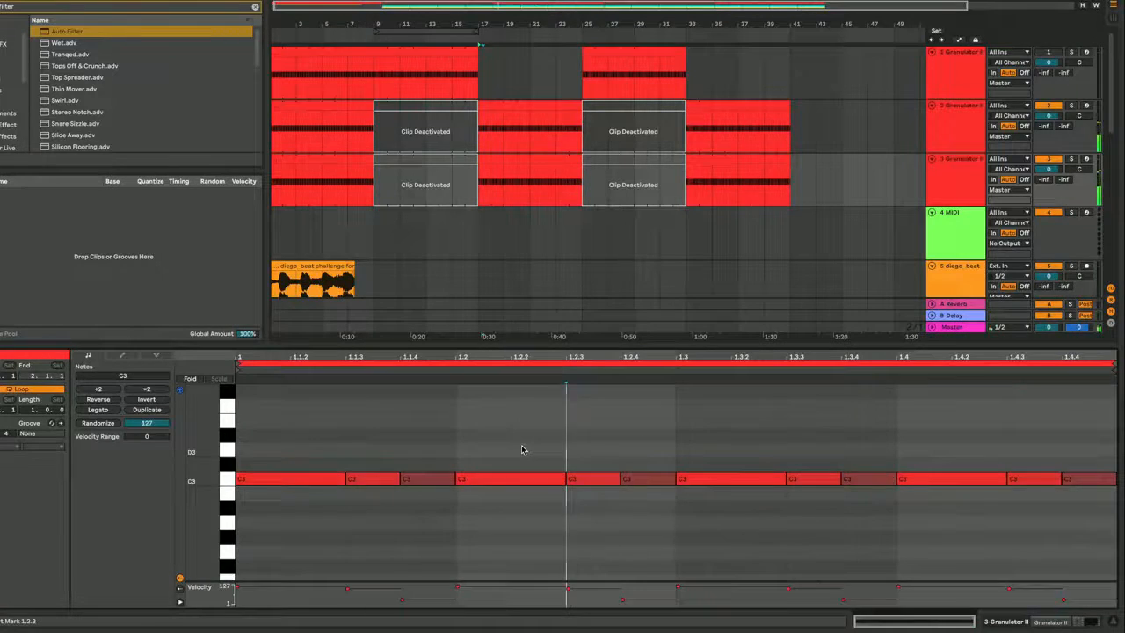
pyautogui.hotkey('ctrl', 'a')
pyautogui.hotkey('shift', 'Up')
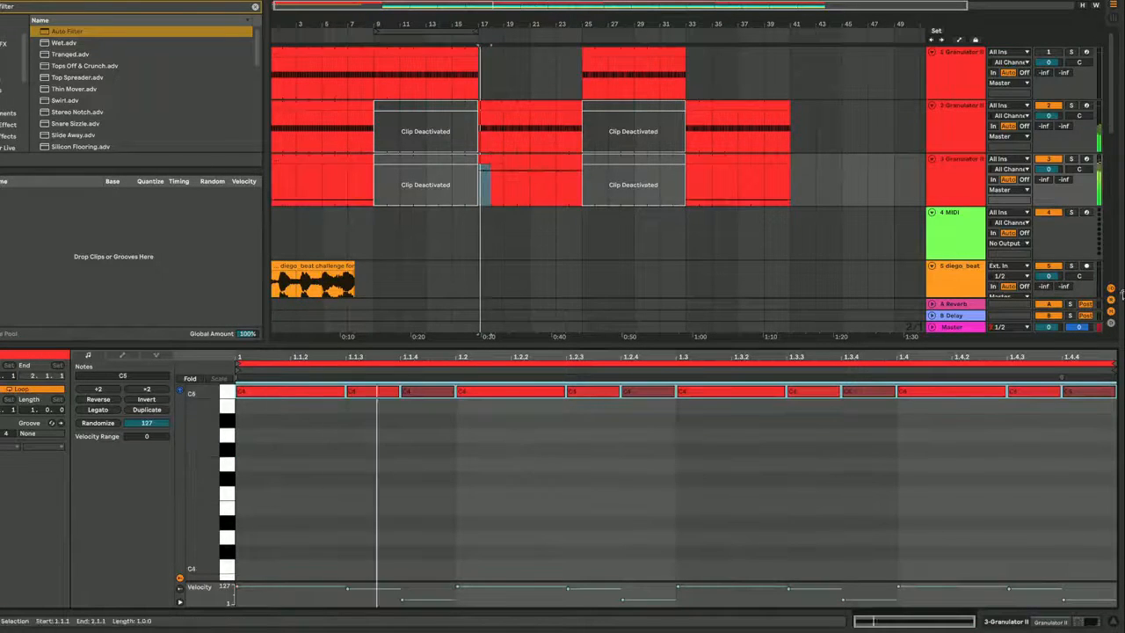
pyautogui.hotkey('shift', 'Down')
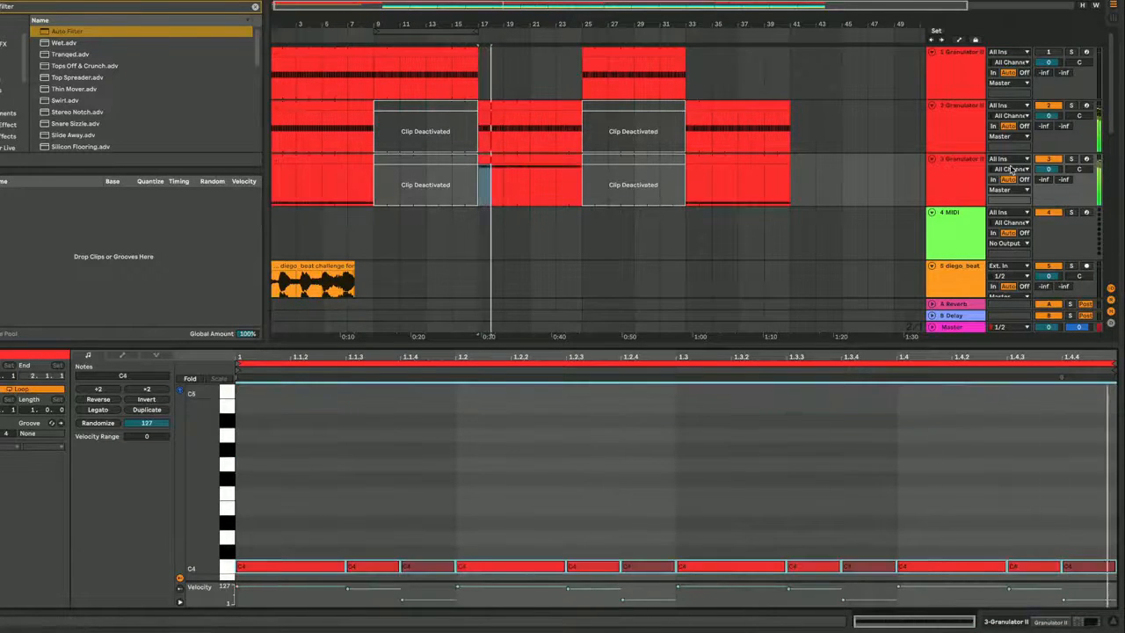
# - Add a Reverb after the Compressor on the third Granulator II track
pyautogui.click(962, 174)
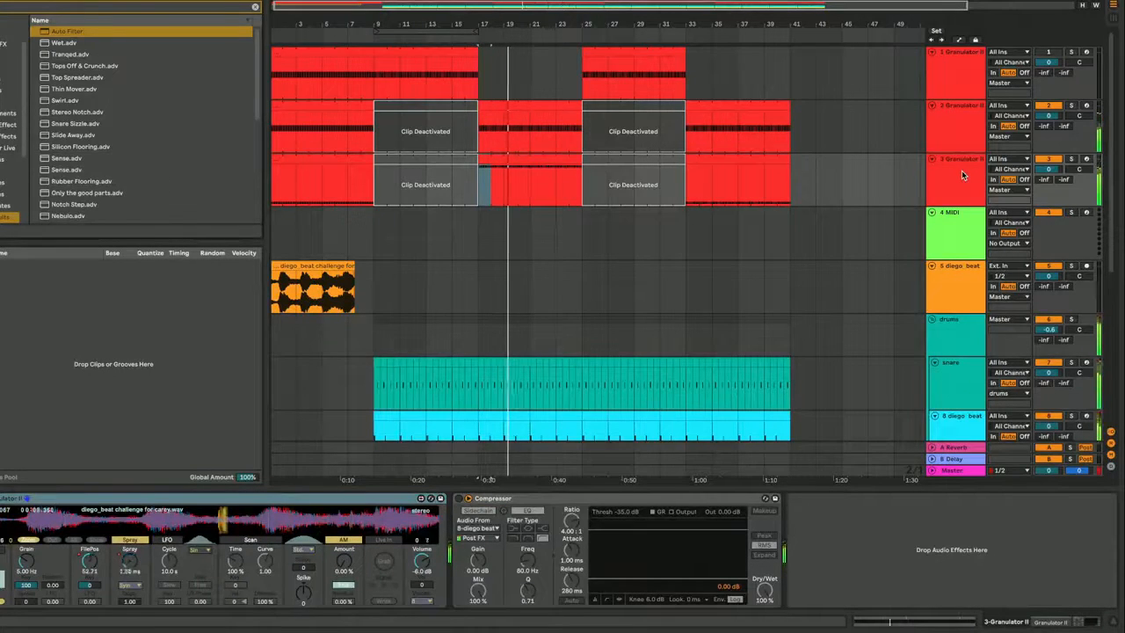
pyautogui.write('reverb')
pyautogui.press('Down')
pyautogui.press('Return')
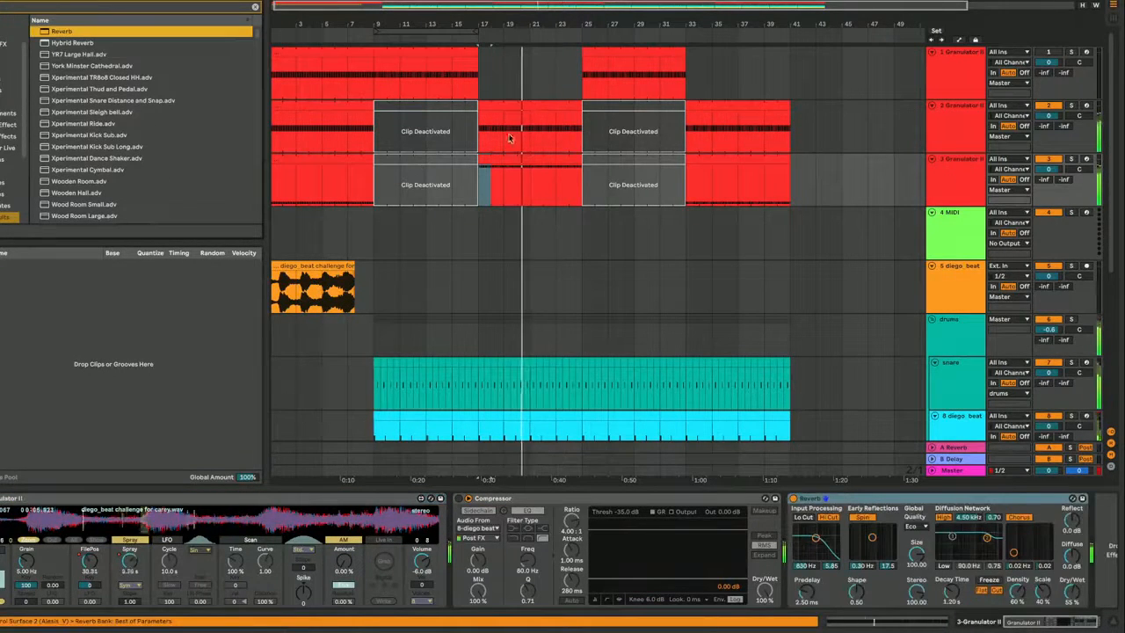
# - Deactivate the third Granulator II track's clip at bars 17–25
pyautogui.click(531, 169)
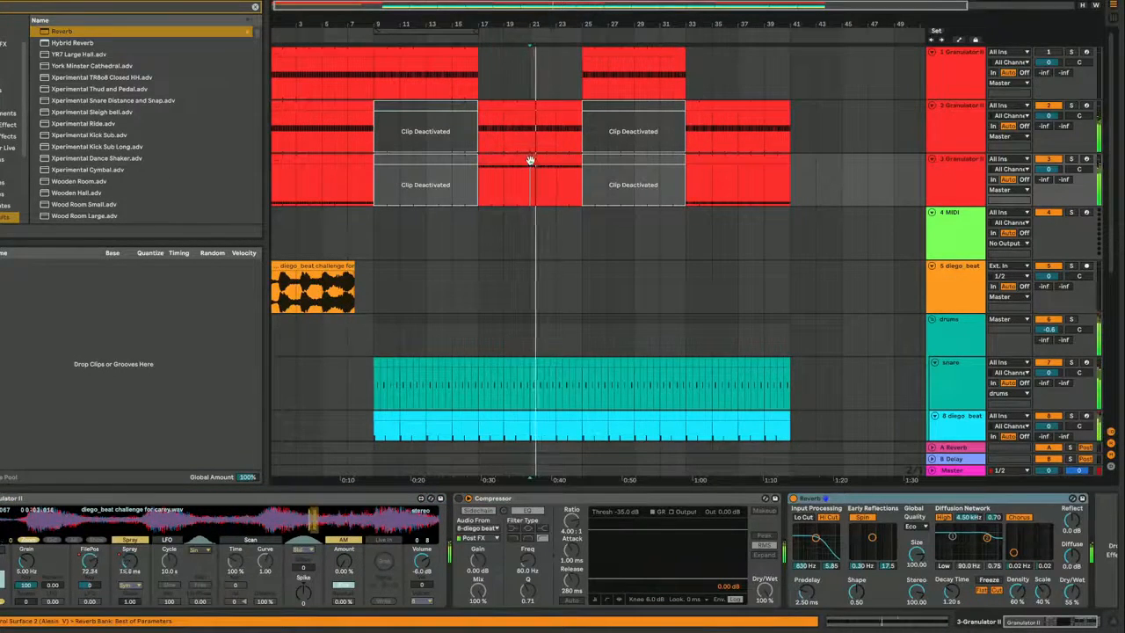
pyautogui.click(529, 161)
pyautogui.press('0')
pyautogui.press('super+alt+l')
pyautogui.press('a')
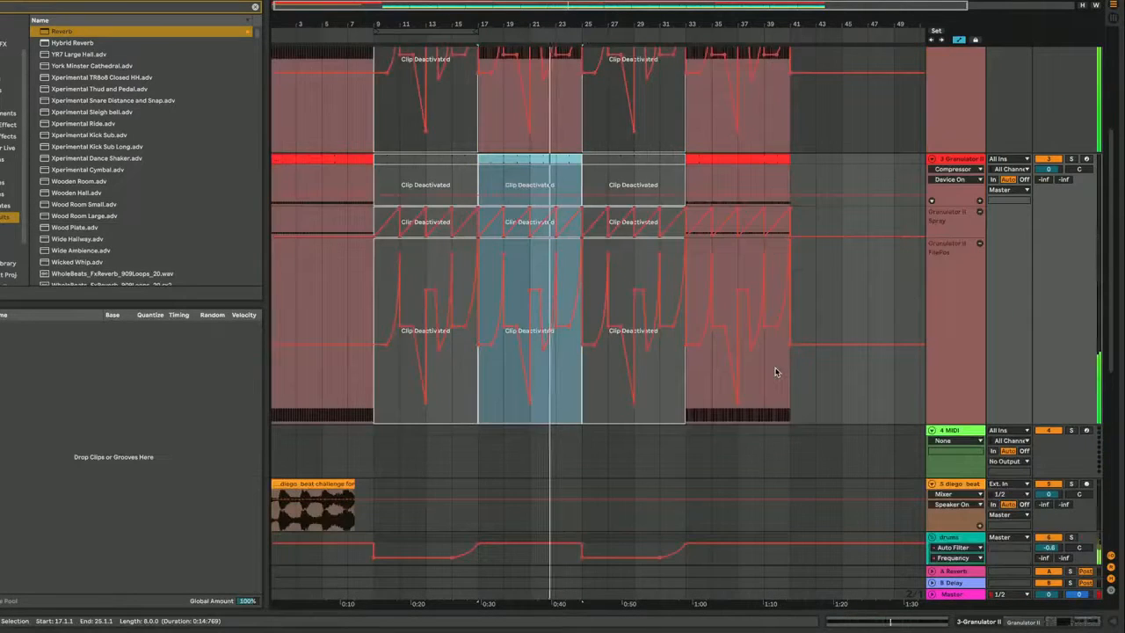
pyautogui.scroll(-3, 775, 372)
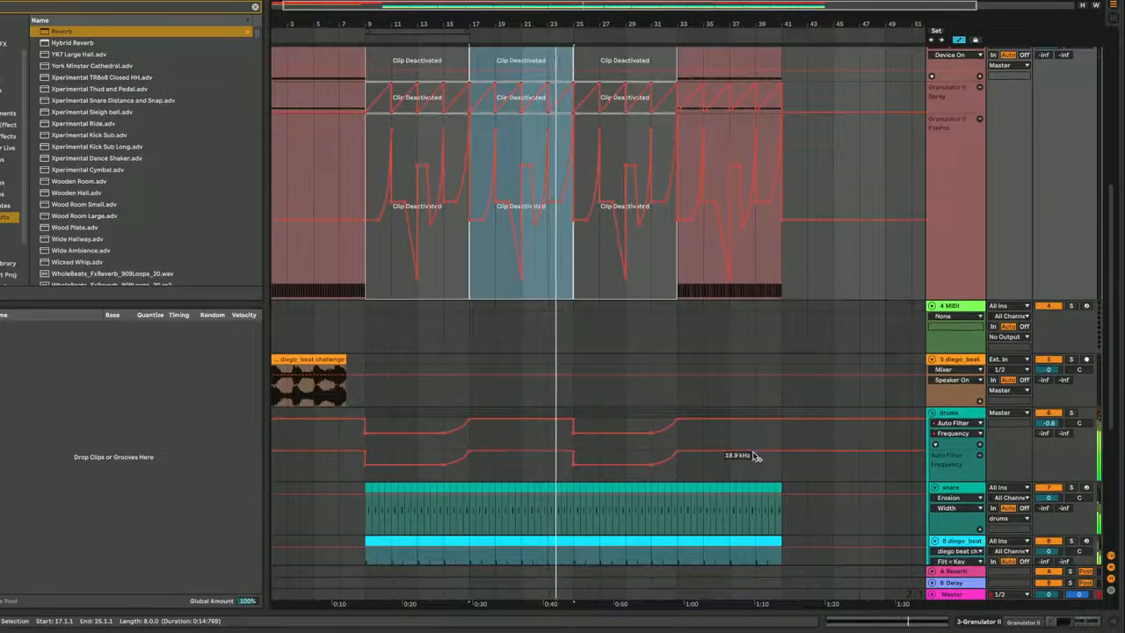
pyautogui.press('a')
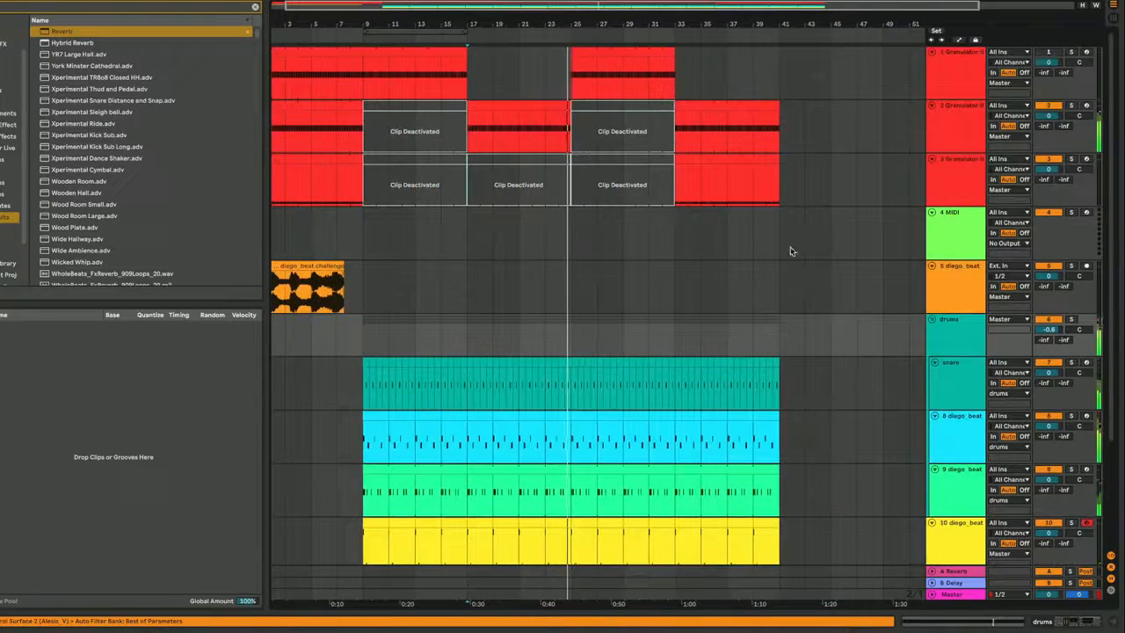
# - Duplicate the third Granulator II track's clip from bars 33–41 to bars 41–49
pyautogui.click(695, 160)
pyautogui.hotkey('ctrl', 'd')
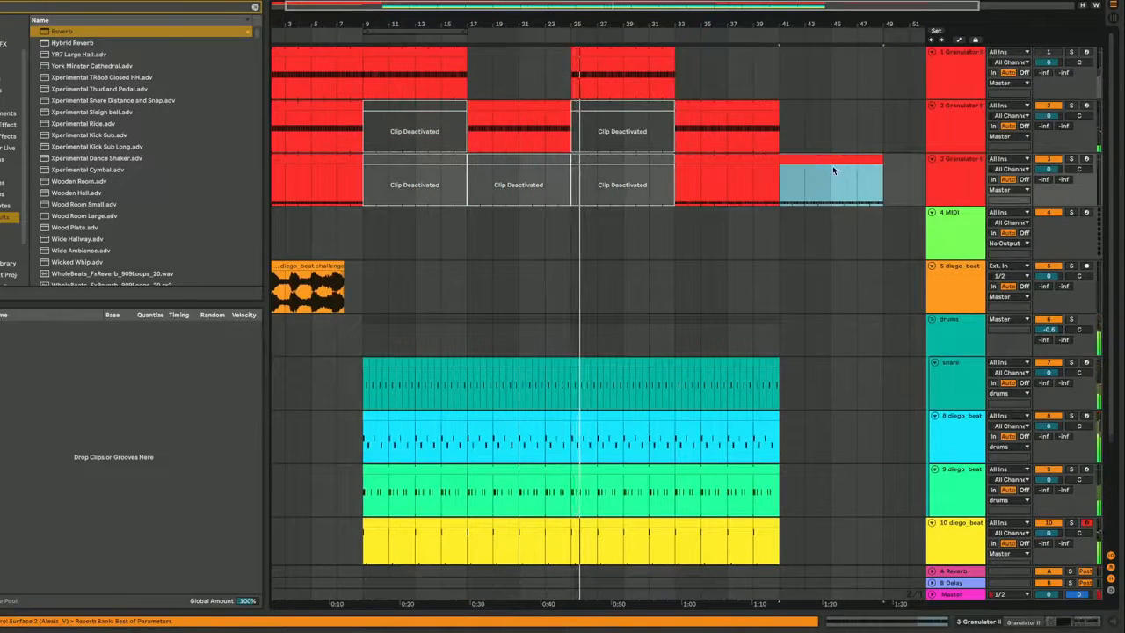
pyautogui.hotkey('ctrl', 'alt', 'l')
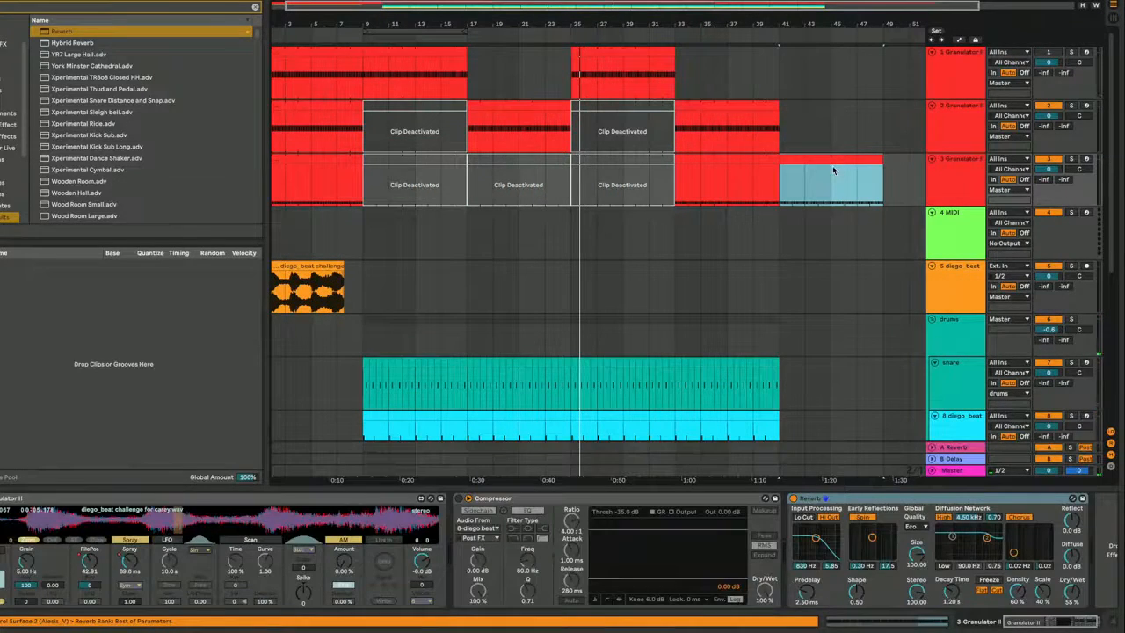